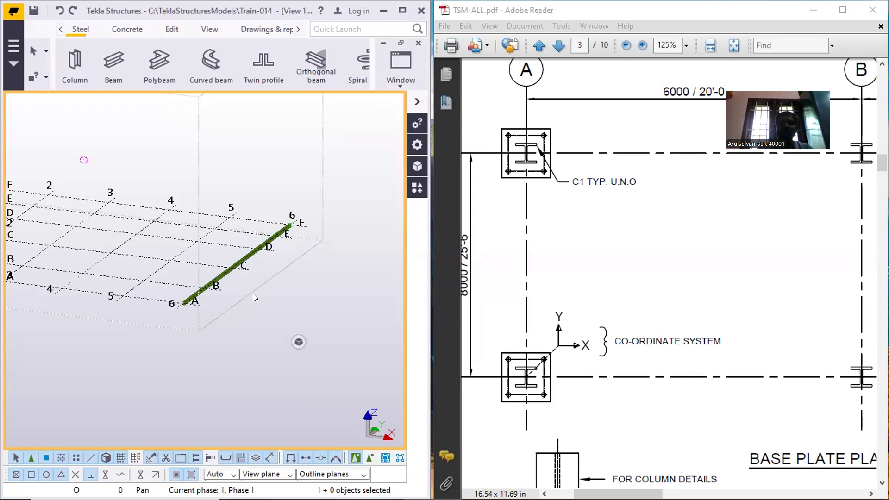
Delete the beam that runs along grid line 6 from A to F, leaving the view properties unchanged
scroll(188, 314, up, 2)
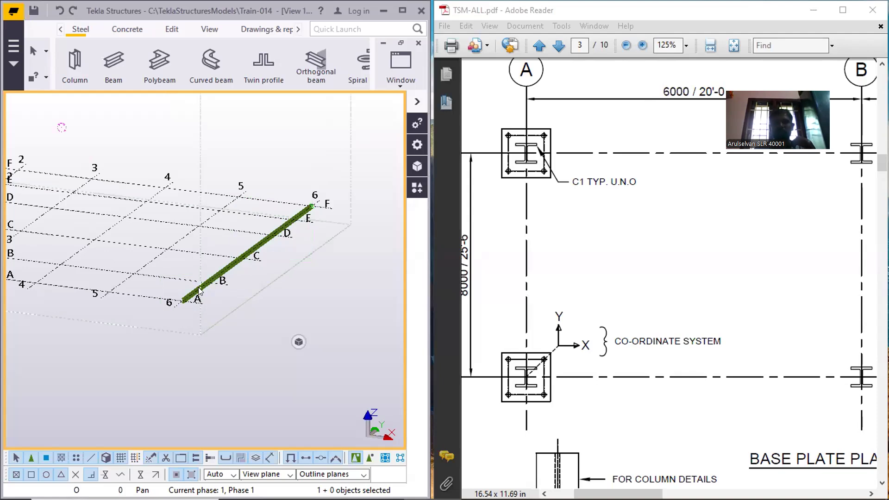
scroll(199, 291, up, 3)
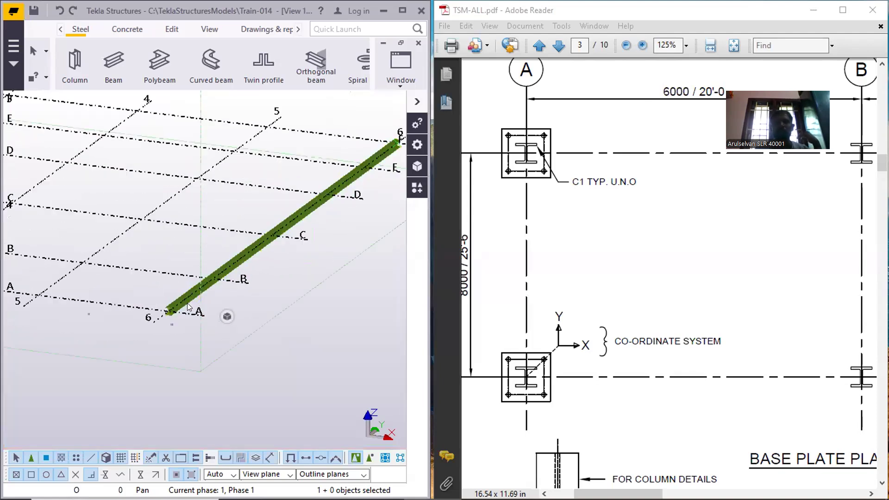
click(187, 302)
scroll(187, 303, up, 3)
right_click(181, 270)
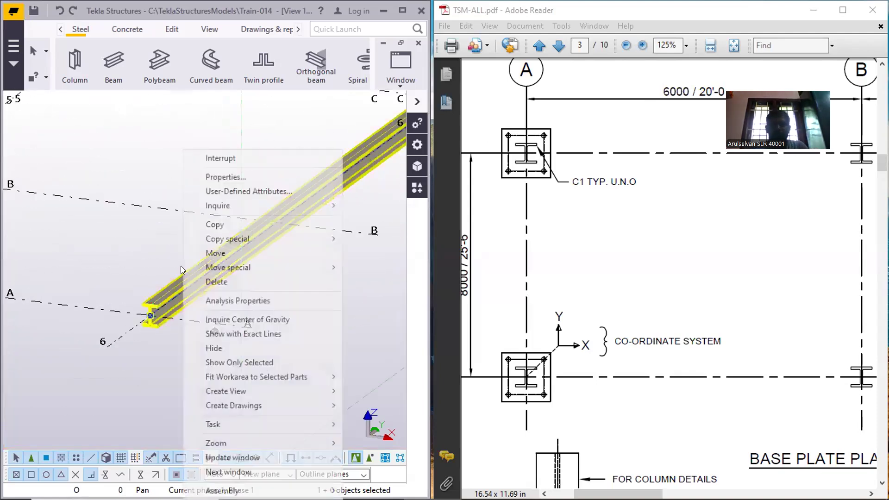
click(216, 281)
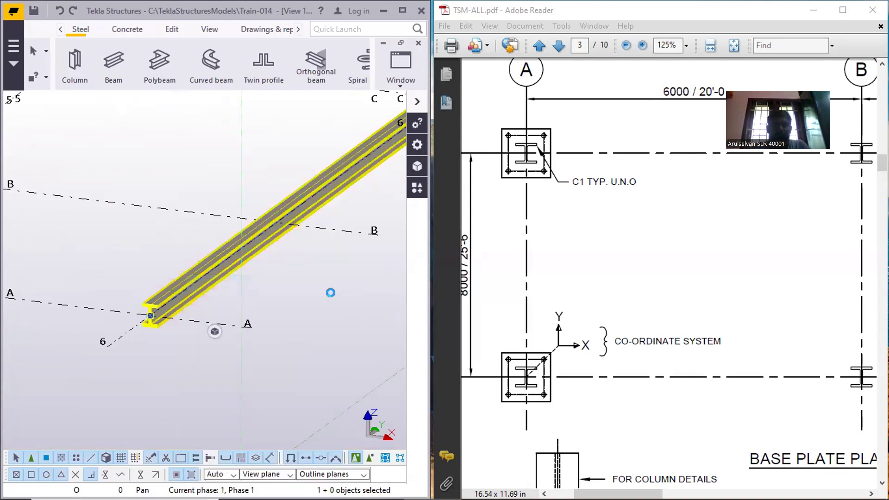
double_click(330, 293)
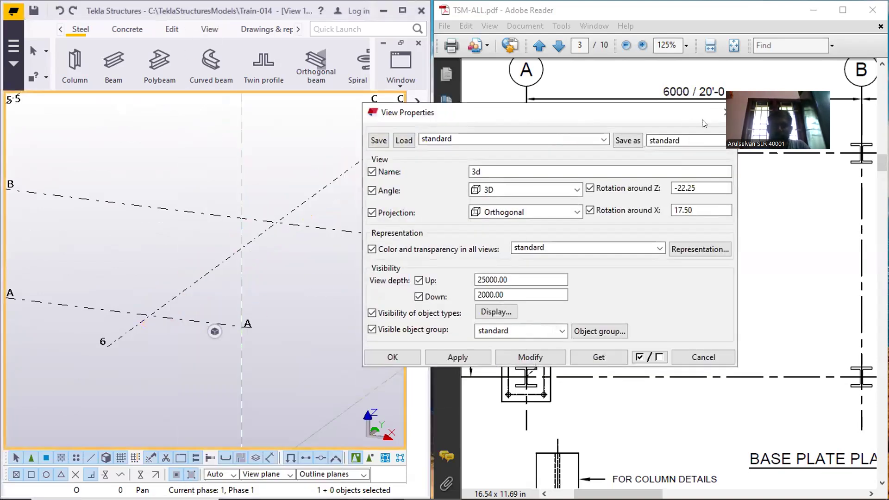
drag(577, 121, 444, 122)
click(591, 113)
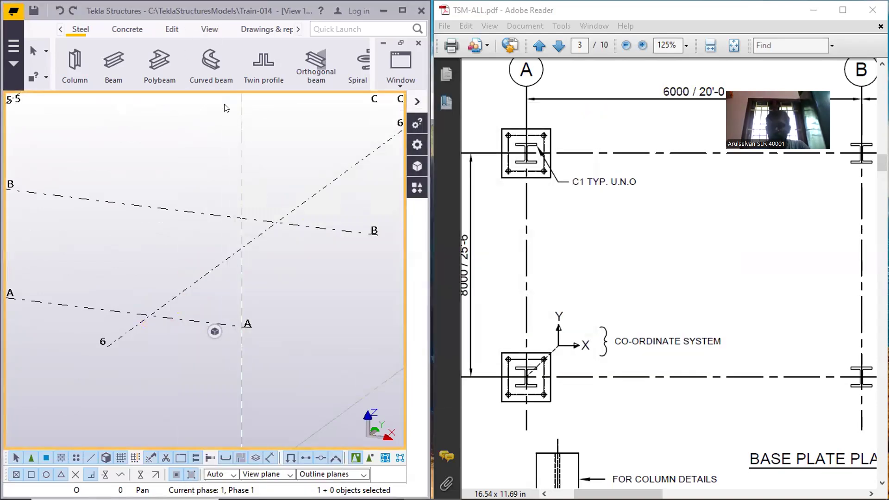
click(204, 29)
click(303, 86)
click(355, 87)
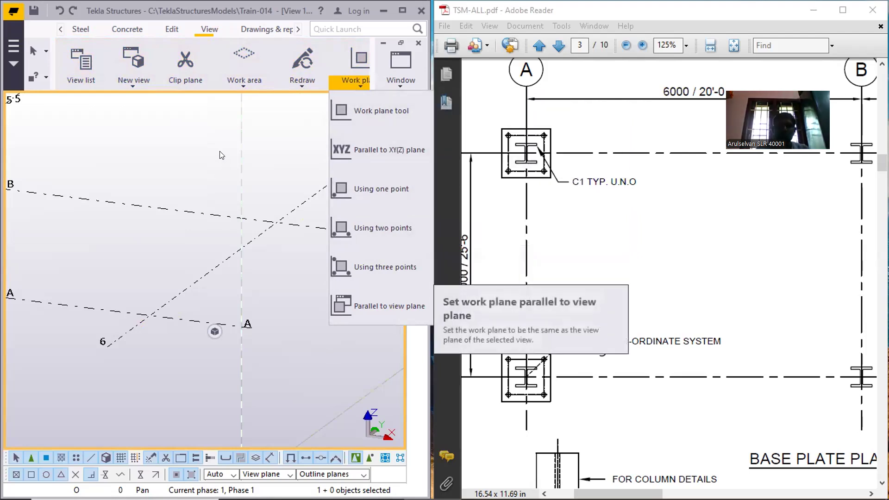
click(267, 162)
scroll(267, 162, down, 3)
middle_drag(267, 164, 252, 218)
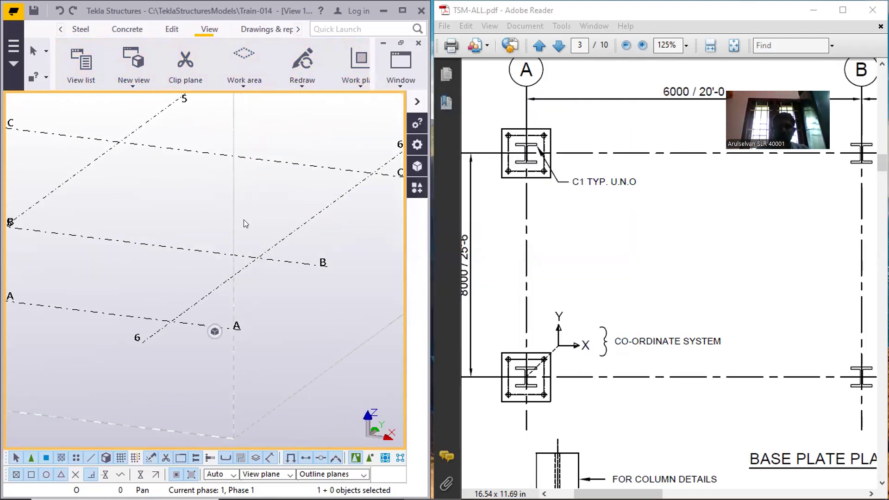
scroll(244, 219, down, 2)
click(348, 81)
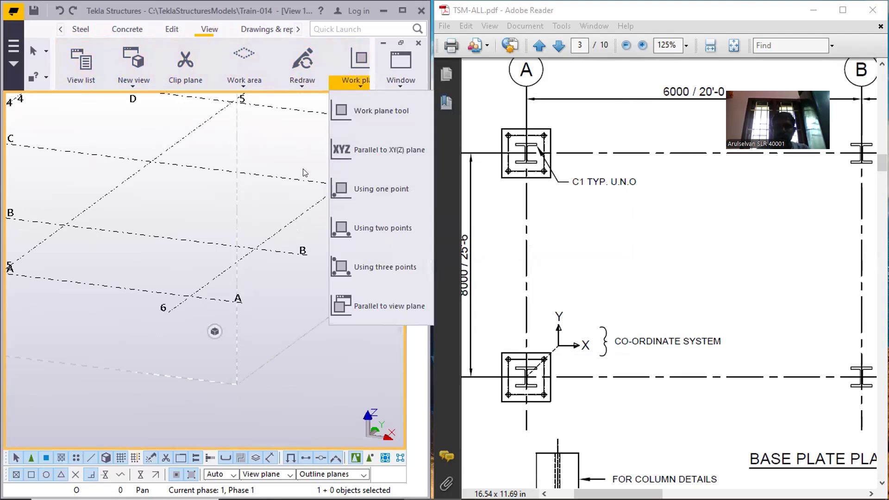
click(267, 139)
scroll(265, 139, down, 5)
middle_drag(265, 139, 252, 237)
scroll(228, 167, down, 4)
scroll(282, 217, down, 3)
scroll(281, 208, up, 2)
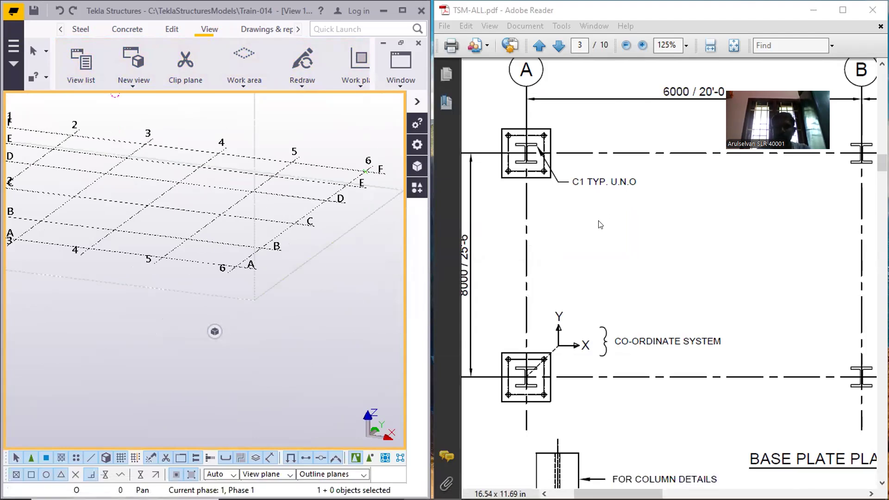
Switch to Adobe Reader and examine the base plate plan at F.F.L. in TSM-ALL.pdf for its grid layout
click(648, 238)
ctrl+scroll(647, 238, down, 2)
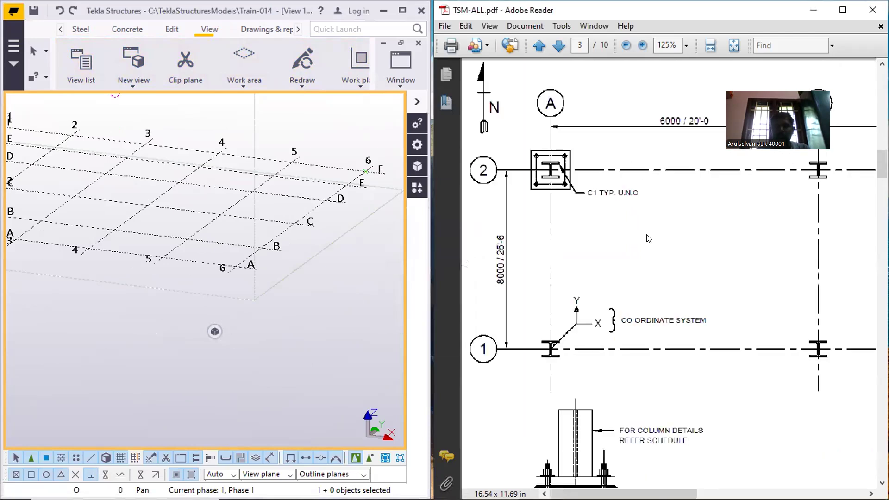
scroll(651, 237, up, 2)
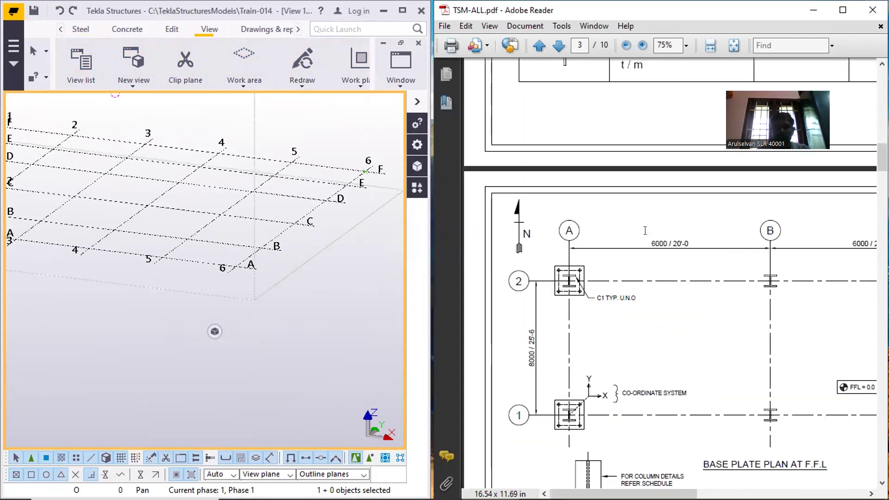
mouse_move(731, 273)
middle_down()
mouse_move(748, 268)
mouse_move(725, 271)
mouse_move(729, 278)
middle_up()
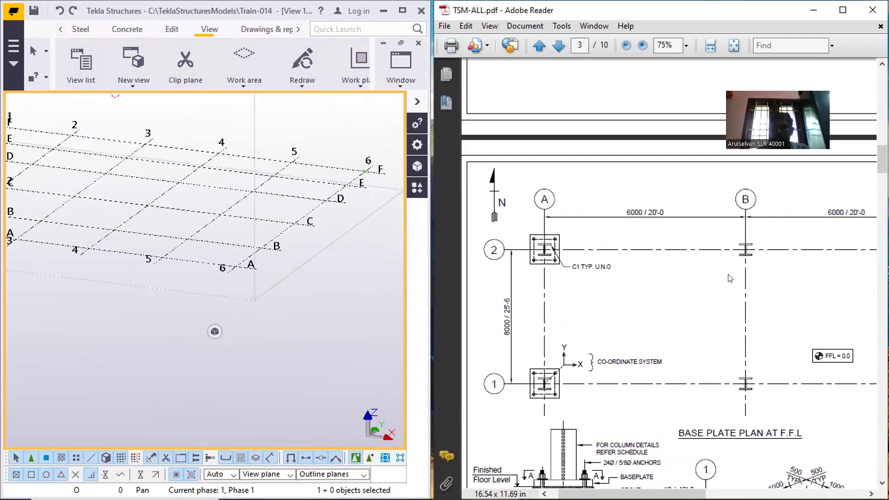
ctrl+scroll(730, 278, down, 1)
middle_drag(724, 273, 731, 273)
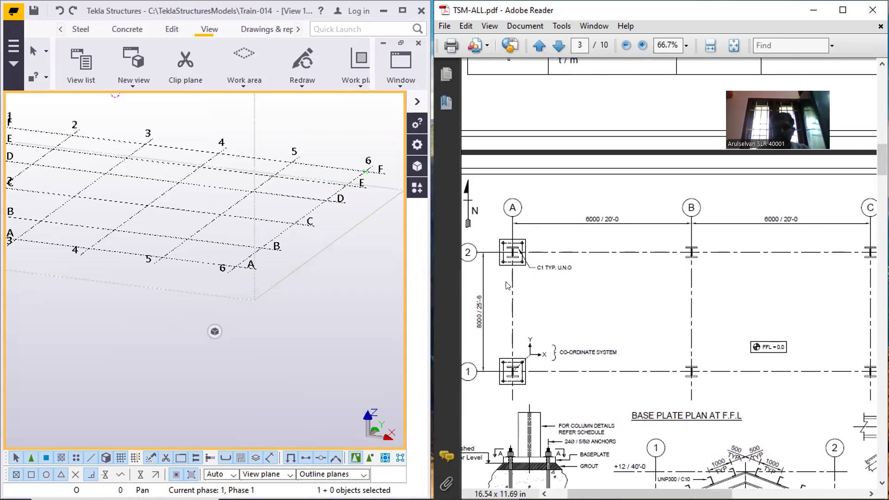
Return to the Tekla Structures model and open the properties of the existing grid, keeping the PDF drawing uncovered
scroll(150, 208, down, 1)
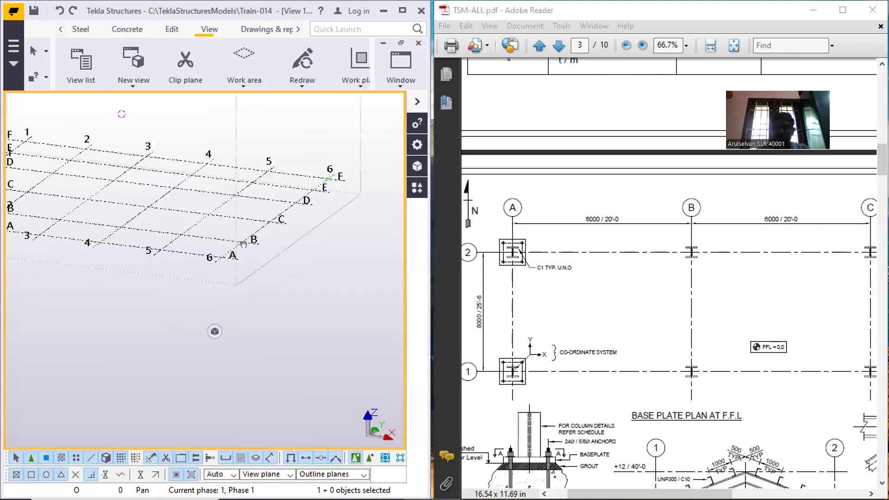
middle_drag(170, 207, 271, 258)
scroll(271, 257, down, 1)
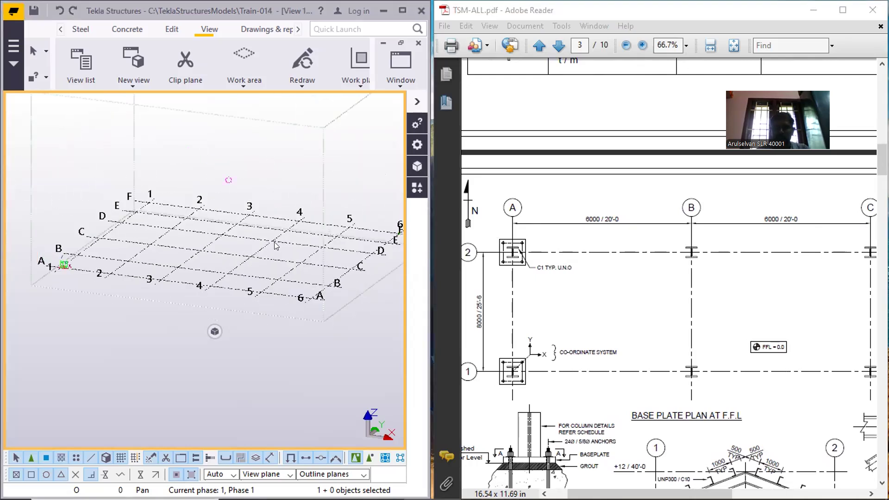
scroll(295, 255, down, 2)
middle_drag(296, 254, 280, 276)
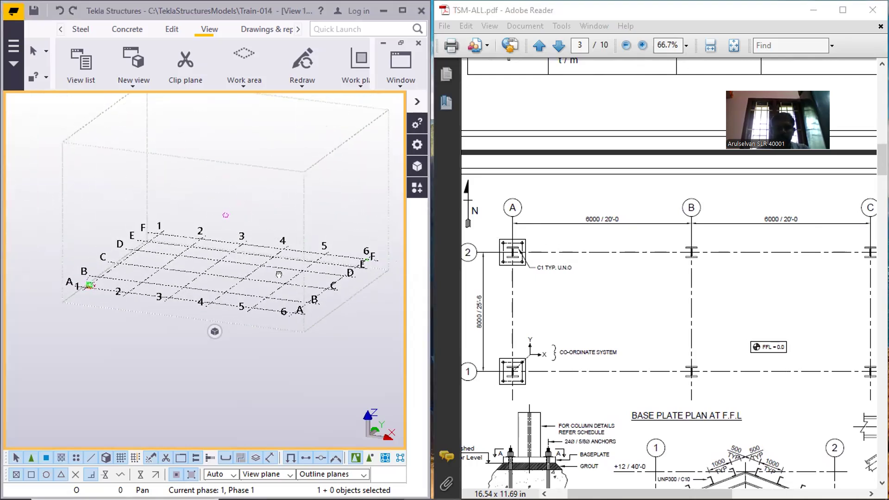
scroll(275, 265, up, 1)
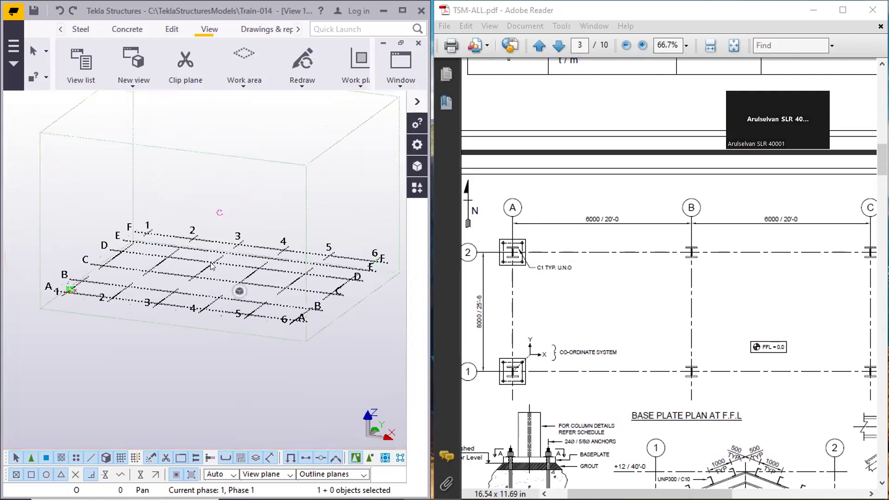
scroll(213, 228, down, 1)
middle_drag(212, 229, 197, 265)
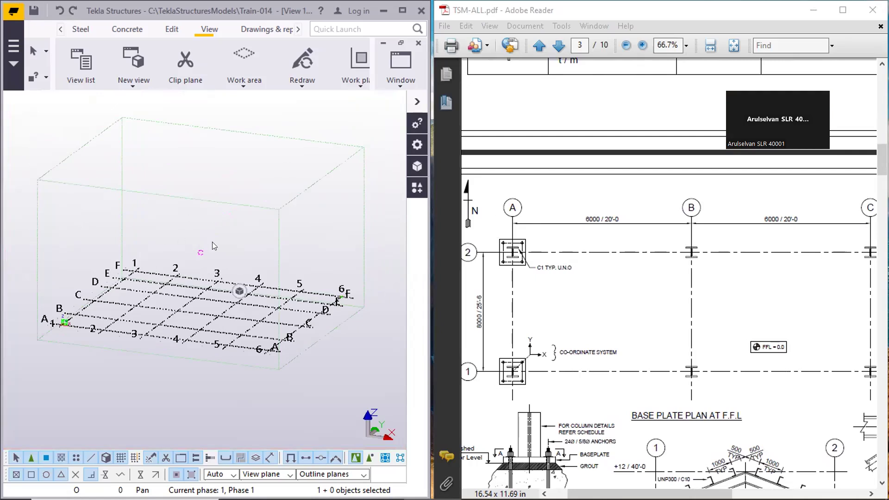
double_click(149, 285)
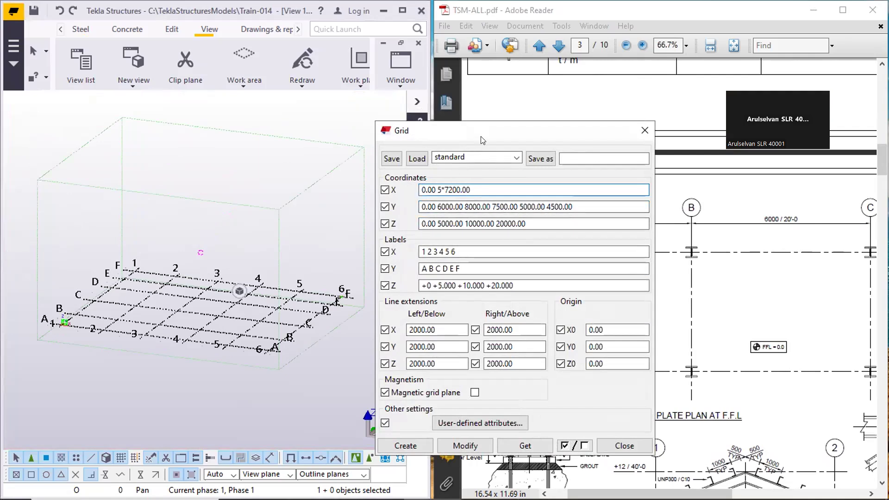
drag(463, 131, 240, 128)
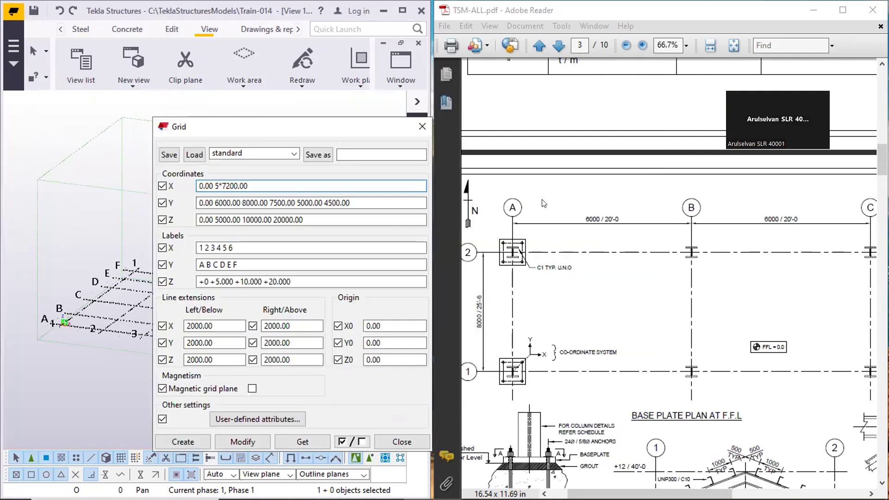
Examine the base plate plan sheet for grid labels, grid spacings, general notes and the base plate schedule
click(641, 277)
ctrl+scroll(640, 280, down, 2)
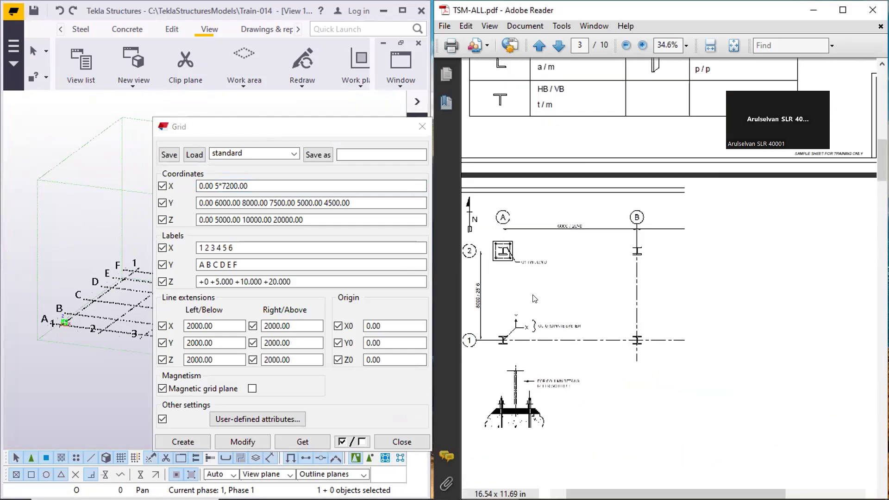
ctrl+scroll(550, 293, up, 1)
middle_drag(569, 279, 576, 286)
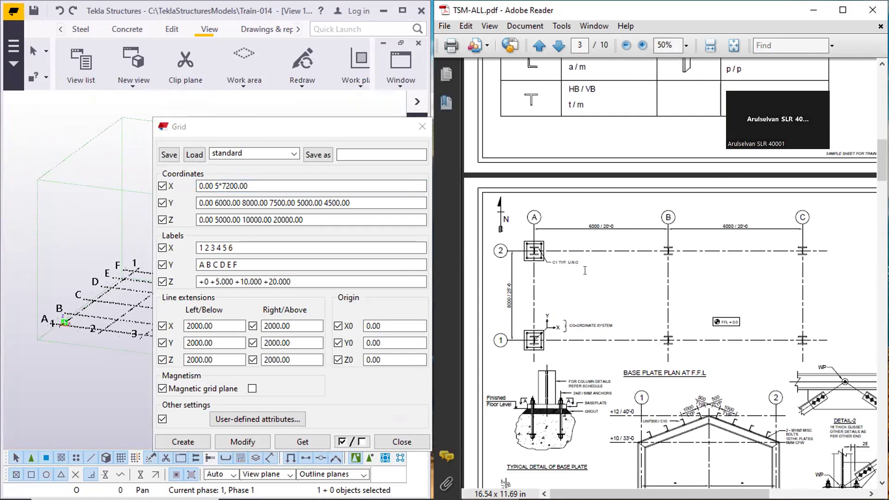
scroll(618, 269, down, 1)
scroll(687, 257, right, 4)
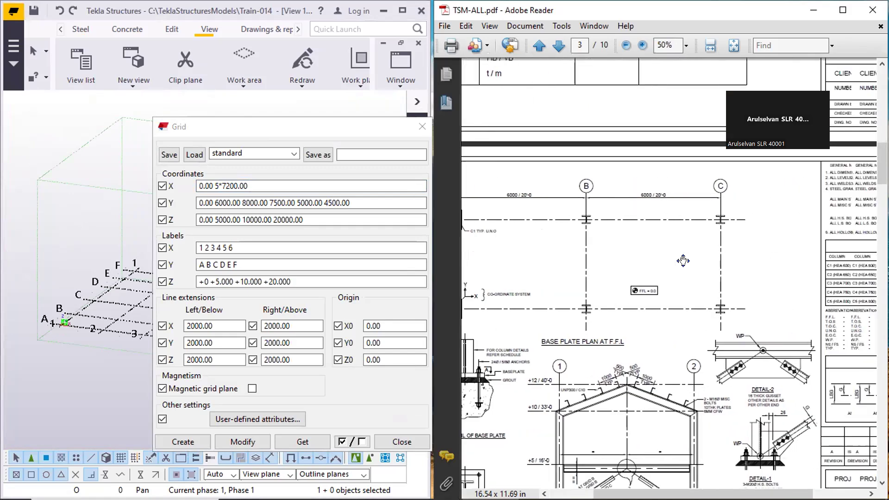
scroll(648, 255, left, 4)
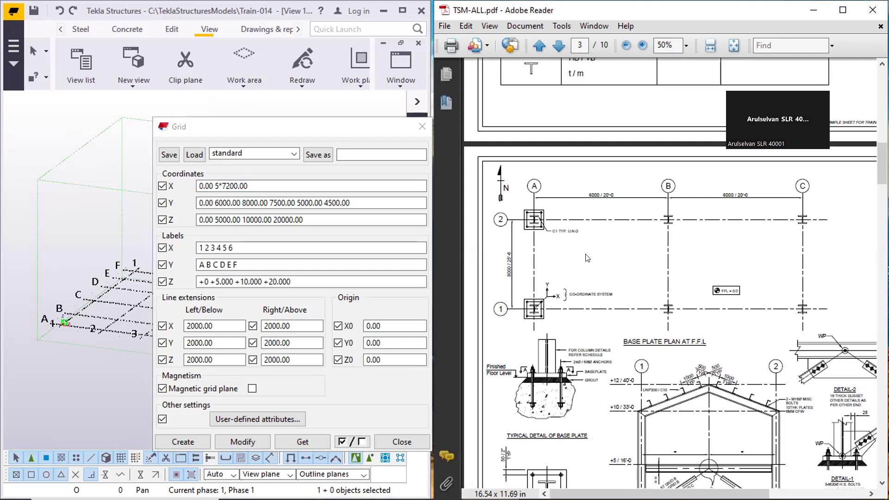
scroll(646, 259, right, 4)
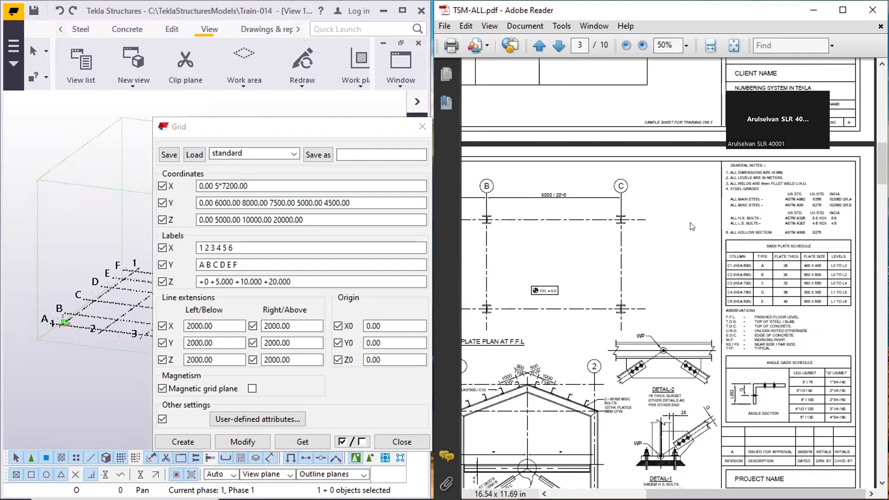
scroll(691, 226, left, 4)
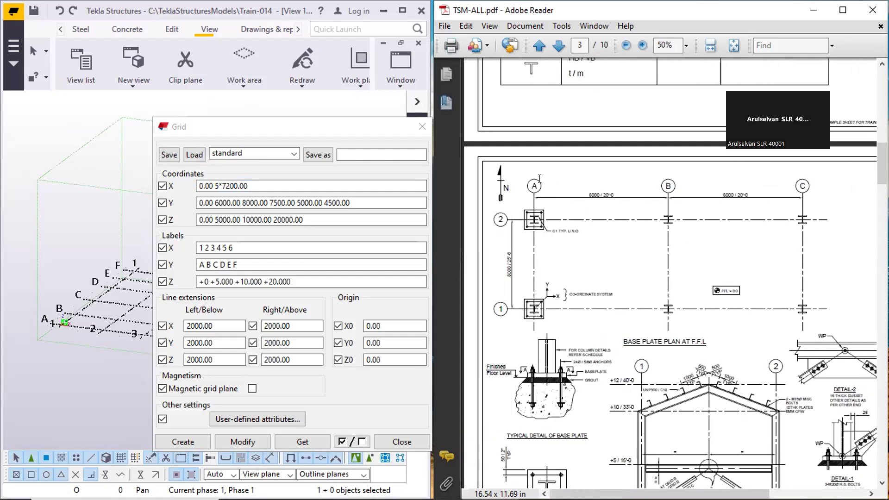
scroll(580, 238, right, 4)
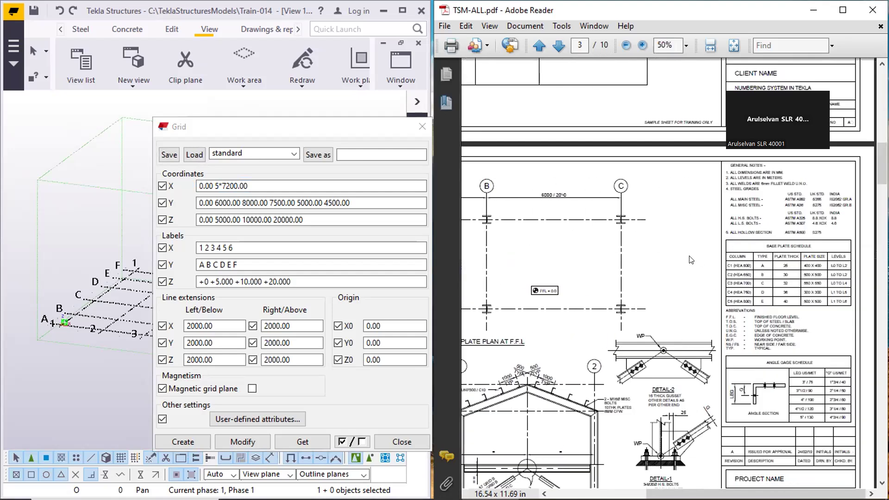
scroll(694, 258, left, 4)
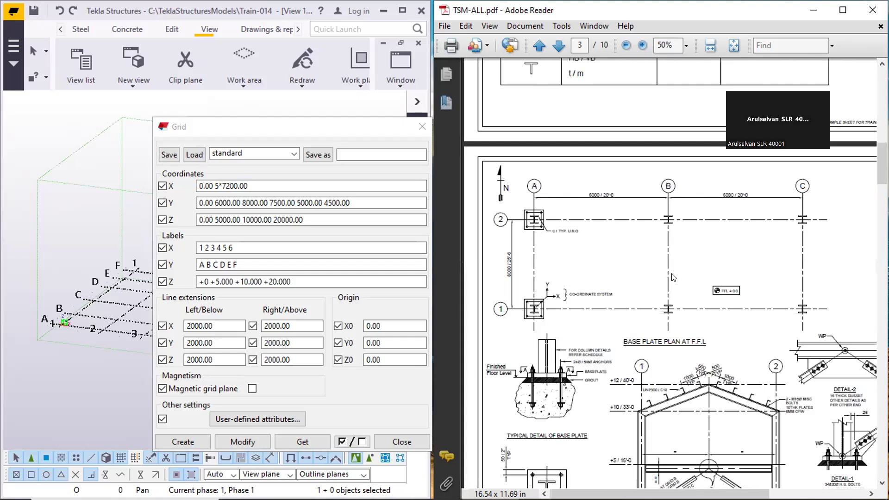
scroll(673, 275, right, 4)
scroll(669, 259, left, 4)
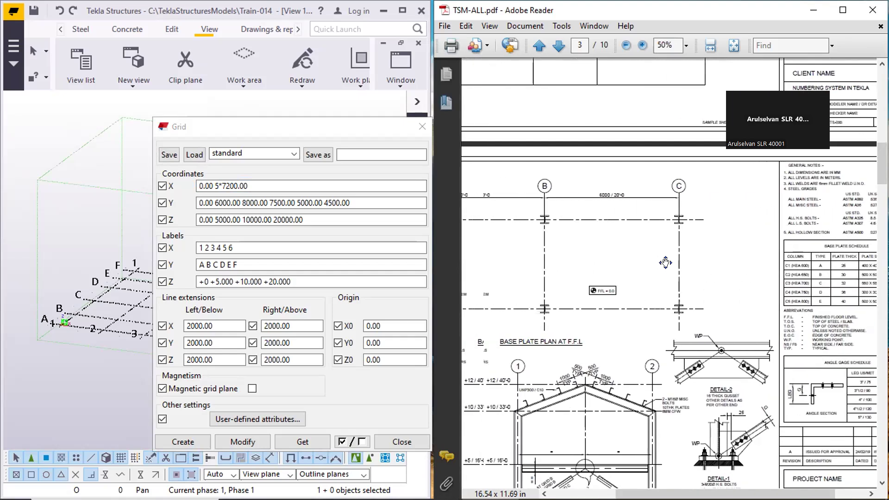
scroll(662, 270, up, 2)
scroll(660, 271, down, 1)
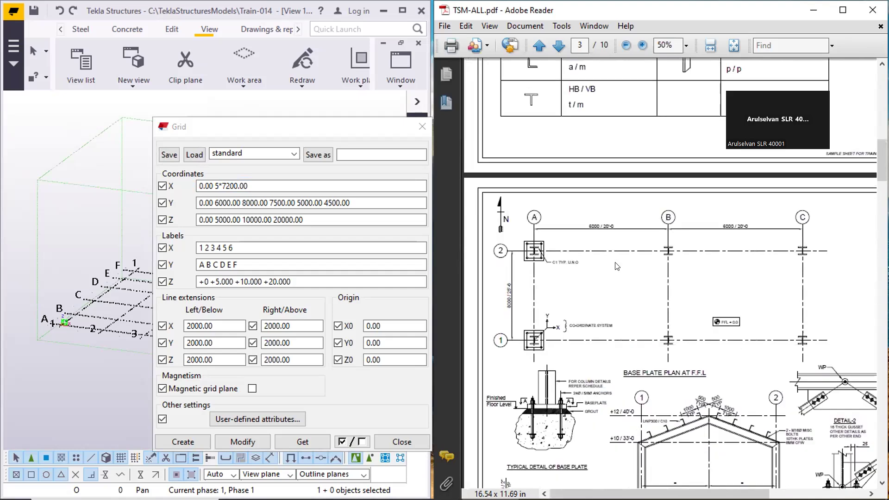
scroll(738, 288, right, 1)
scroll(750, 286, right, 2)
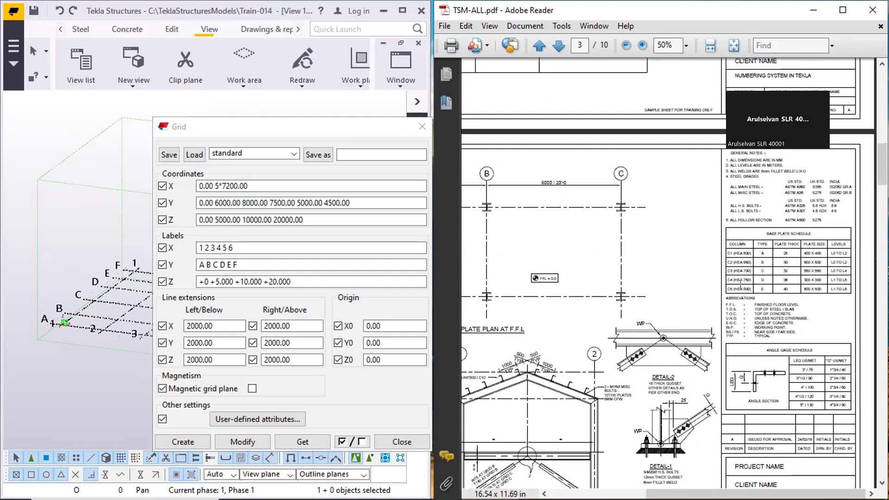
scroll(740, 282, left, 3)
Inspect the title block of the base plate plan sheet for the drawing title and drawing number
scroll(703, 279, down, 6)
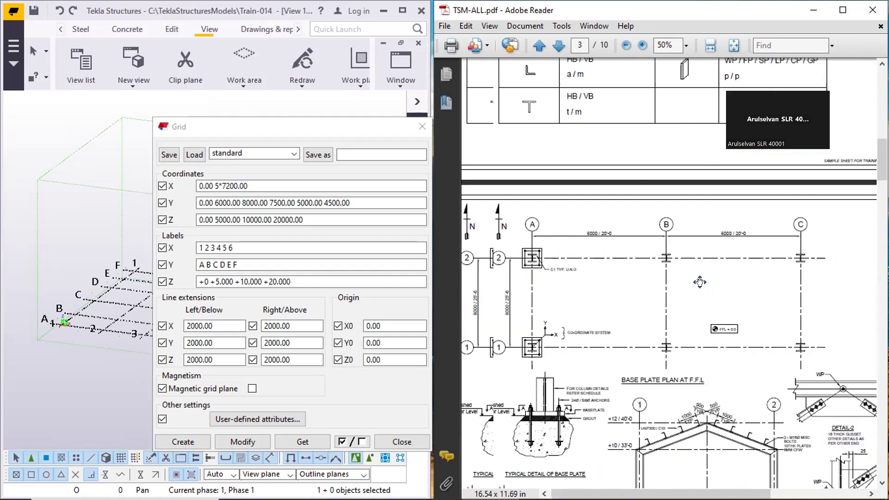
scroll(741, 306, right, 3)
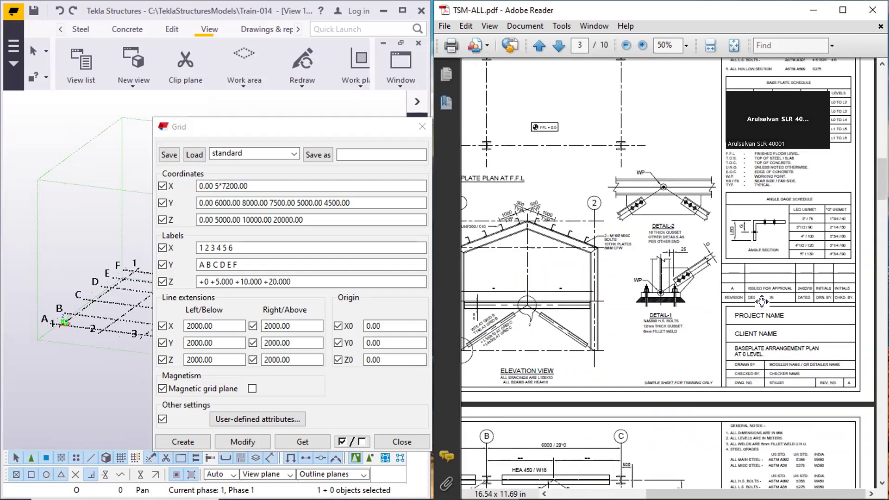
ctrl+scroll(809, 354, up, 2)
ctrl+scroll(829, 357, up, 2)
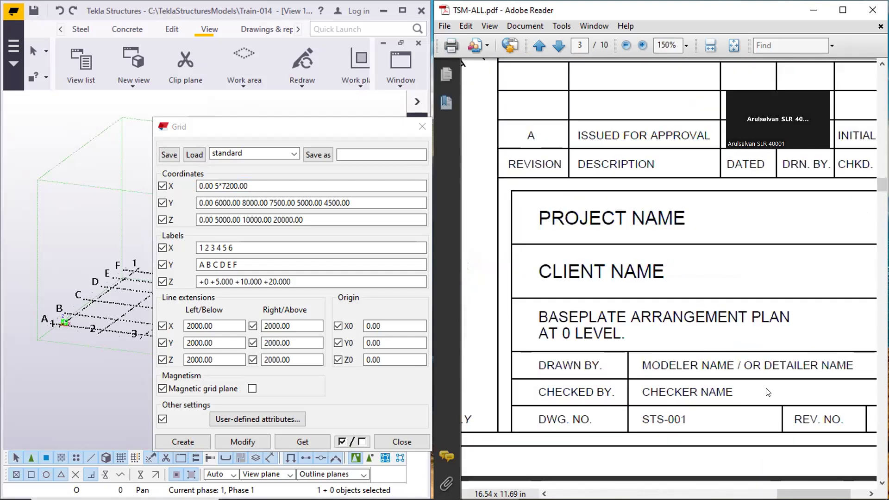
Examine the connection details, schedules, elevation view and title block across the base plate plan sheet
ctrl+scroll(715, 324, down, 2)
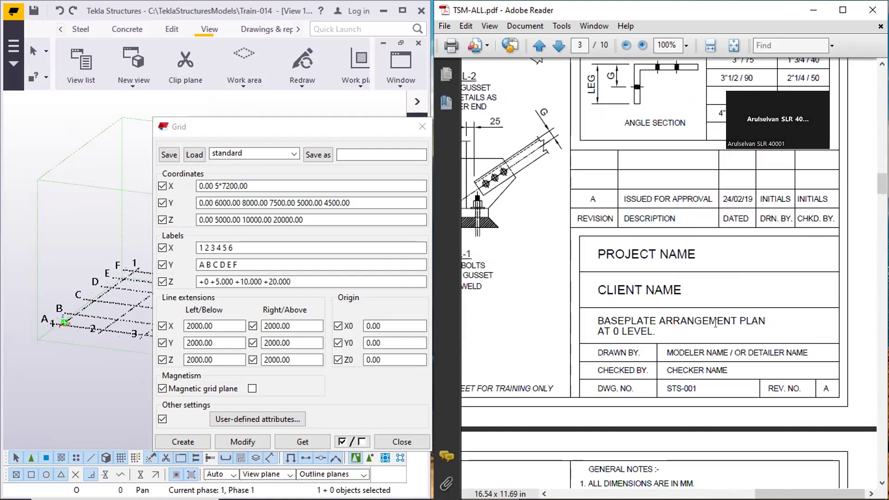
scroll(662, 332, left, 3)
ctrl+scroll(584, 381, up, 2)
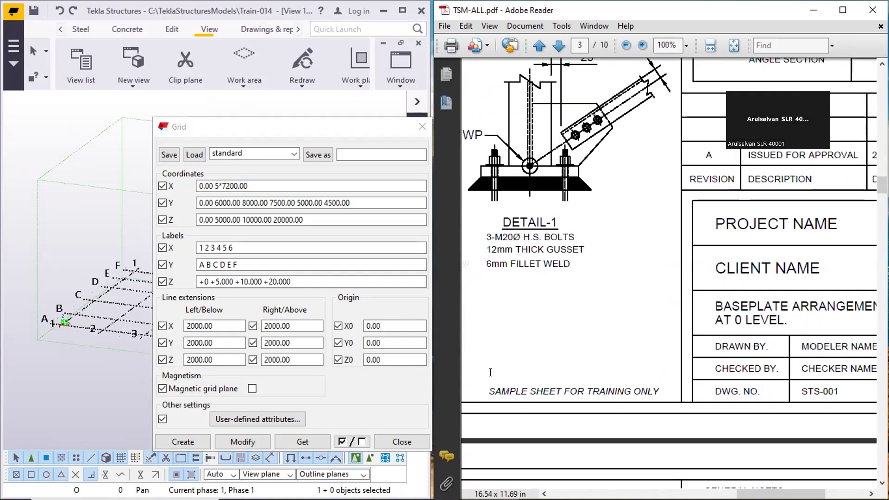
ctrl+scroll(684, 363, down, 4)
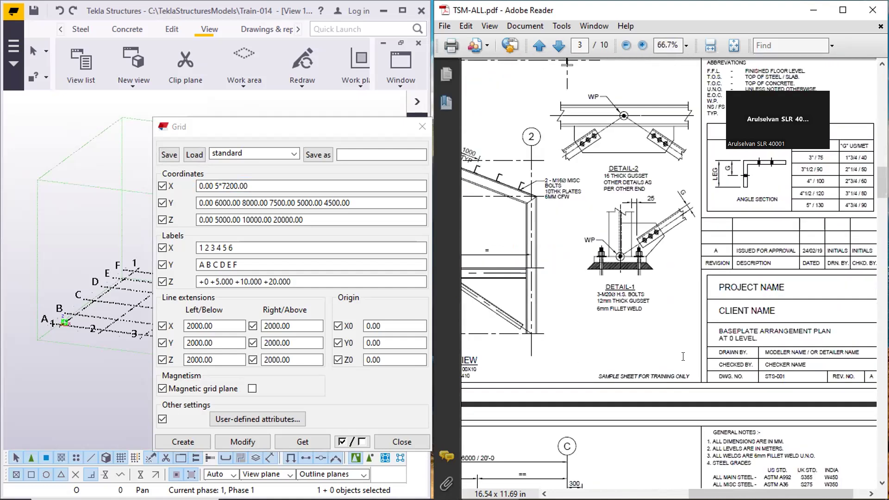
ctrl+scroll(748, 340, down, 1)
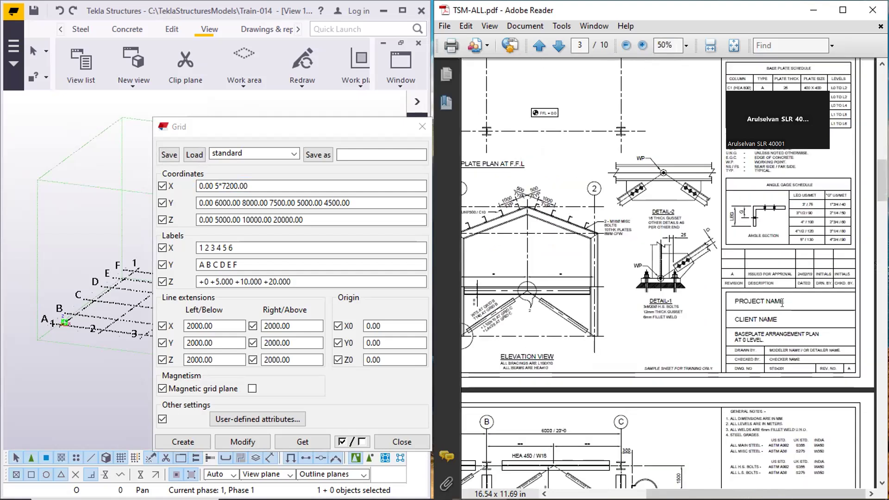
ctrl+scroll(796, 318, up, 3)
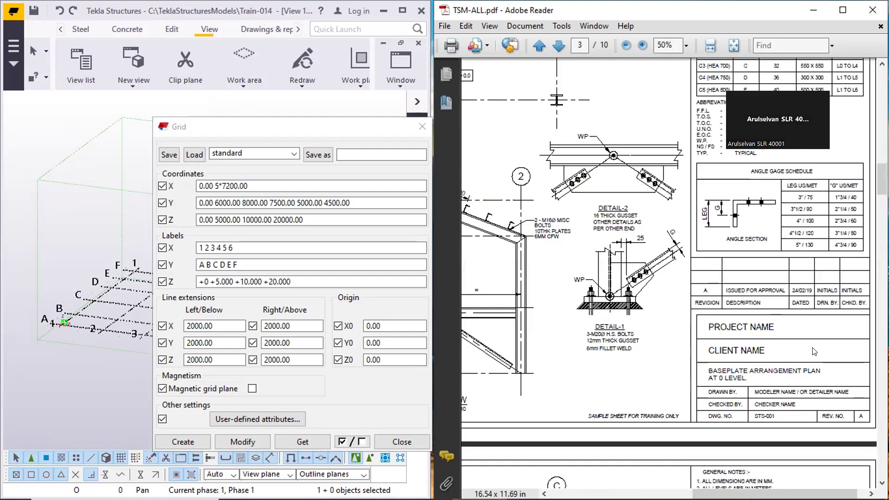
ctrl+scroll(797, 337, down, 3)
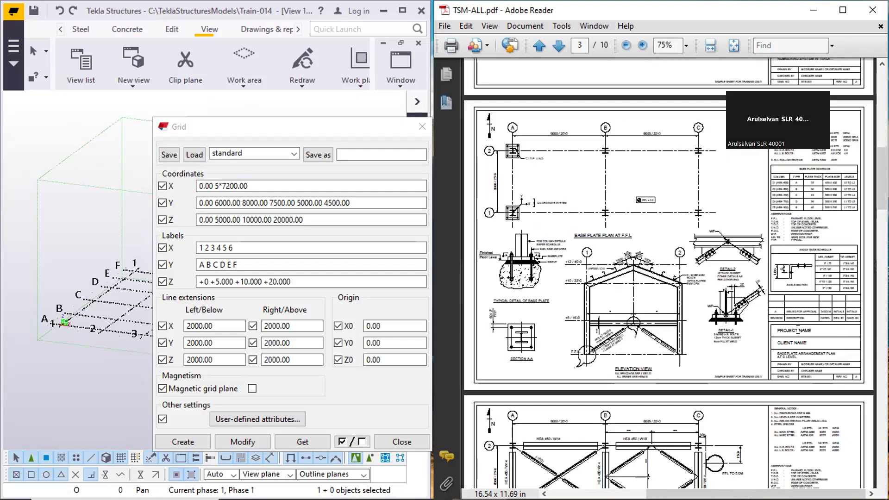
ctrl+scroll(763, 326, up, 1)
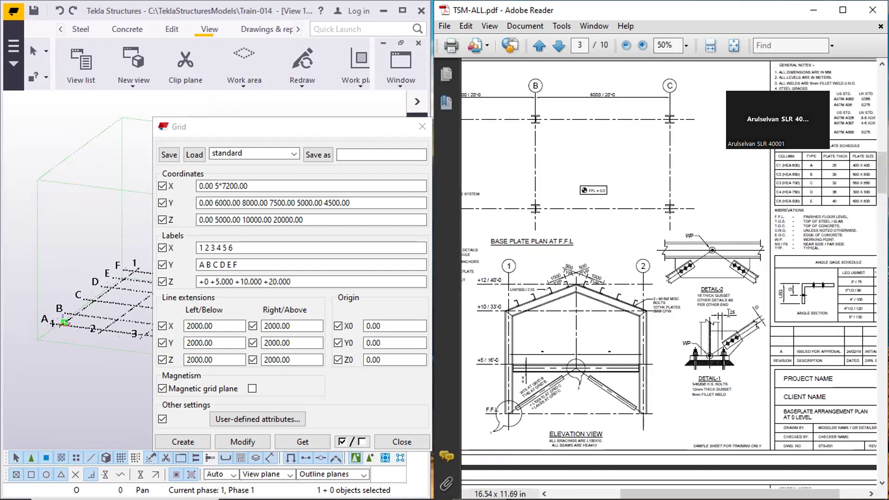
Examine the base plate plan at F.F.L. for grids A to C and 1 to 2, with the grid properties alongside
scroll(715, 312, left, 4)
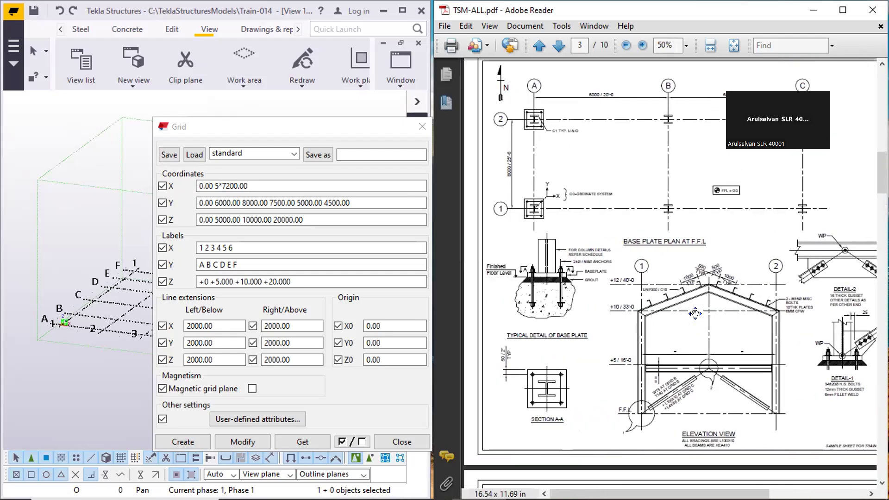
scroll(673, 295, up, 3)
scroll(672, 297, up, 2)
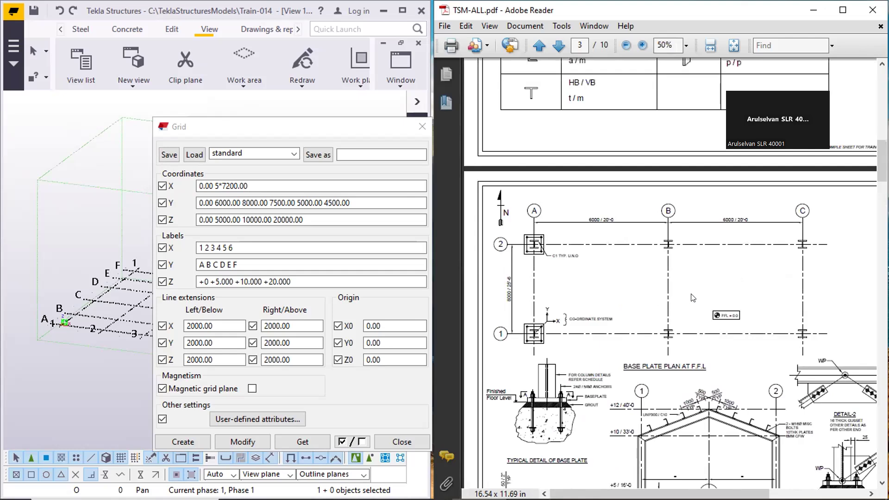
ctrl+scroll(608, 296, up, 1)
ctrl+scroll(618, 297, down, 1)
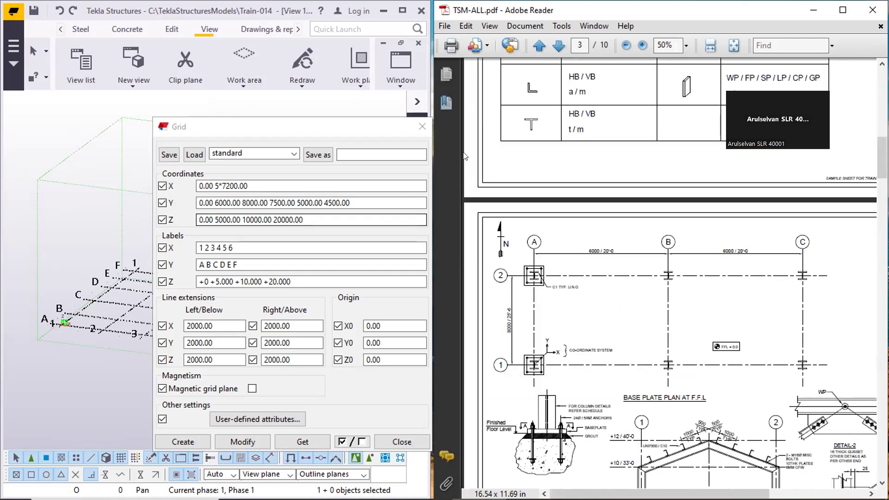
click(292, 129)
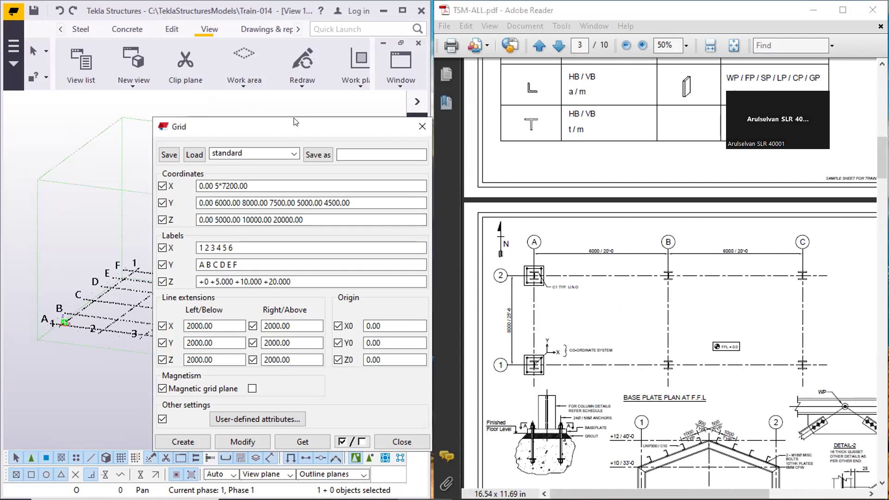
drag(294, 121, 305, 108)
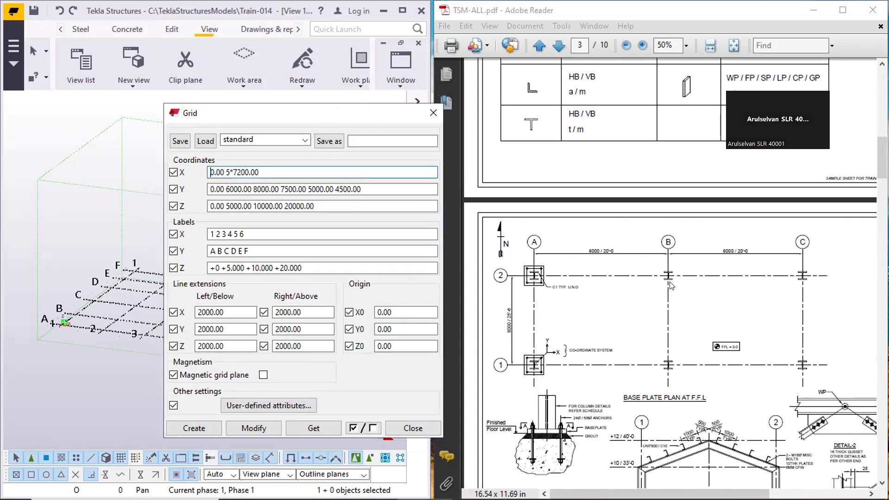
Review the training topics on the first page of TSM-ALL.pdf and highlight the "Creating grid" topic
scroll(680, 289, up, 15)
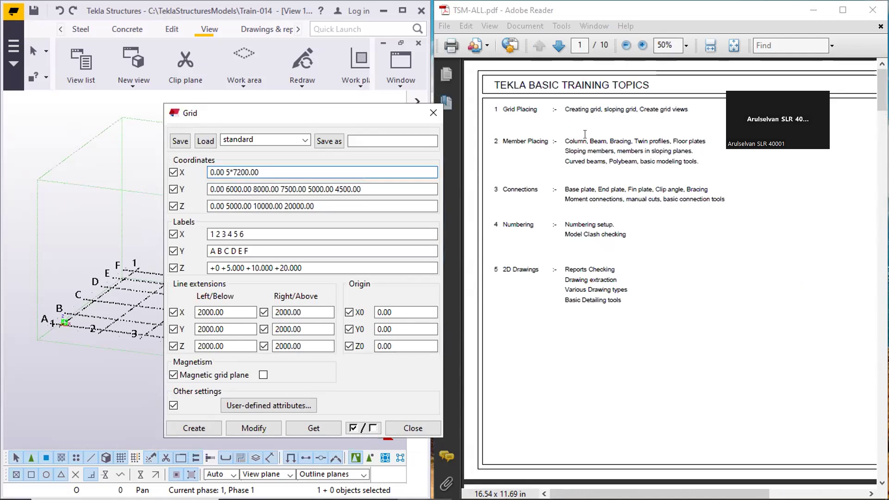
drag(602, 109, 566, 109)
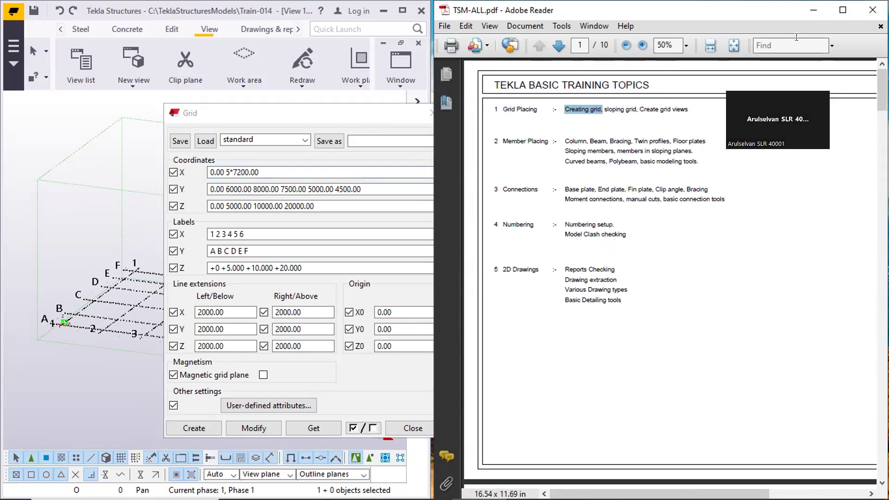
click(813, 10)
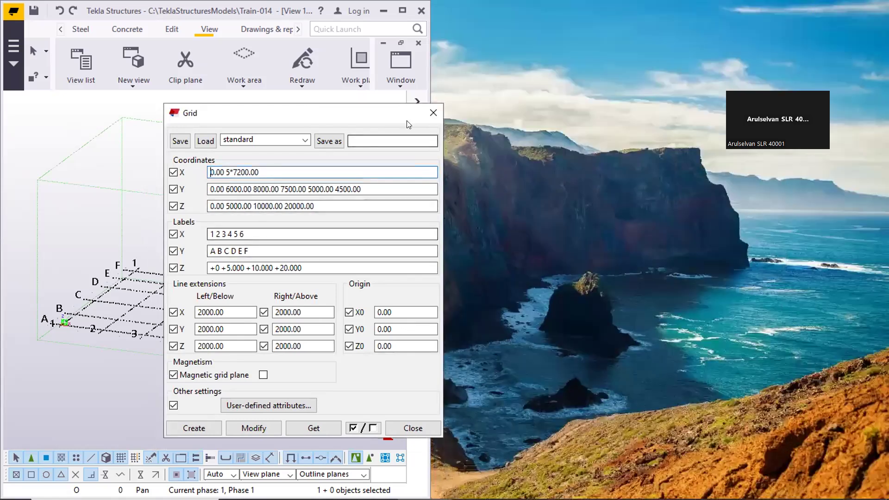
mouse_move(410, 499)
click(476, 486)
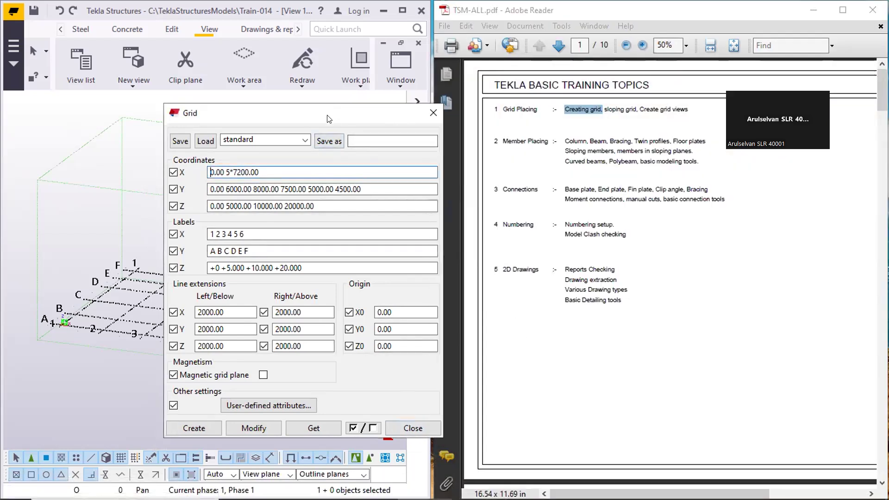
Reopen the existing grid's properties and return the PDF to the base plate plan at F.F.L. on page 3
click(432, 112)
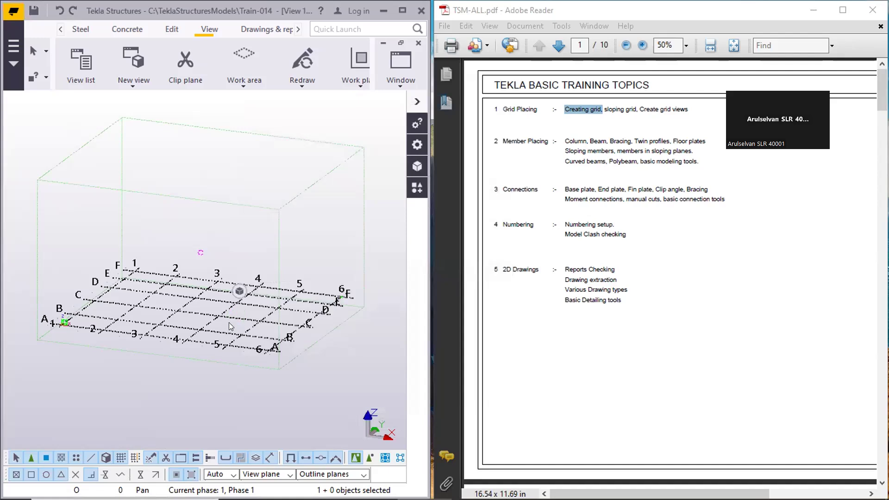
right_click(229, 323)
click(272, 93)
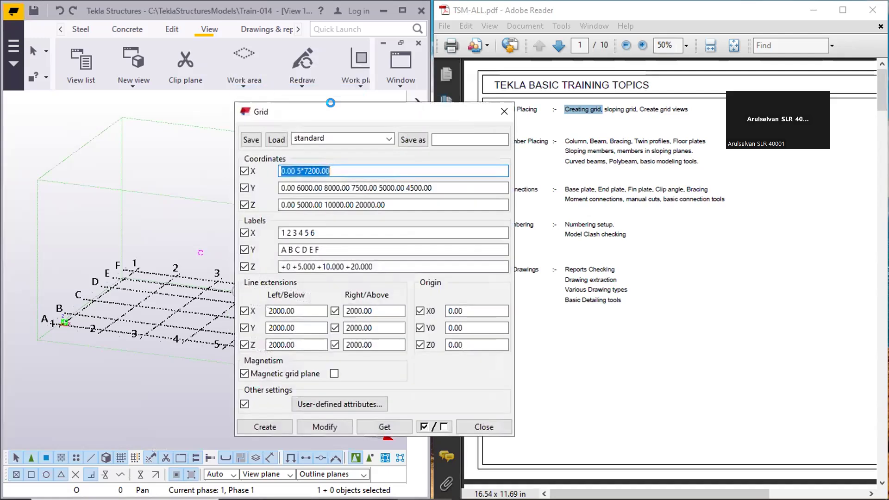
scroll(703, 306, down, 10)
scroll(703, 305, down, 5)
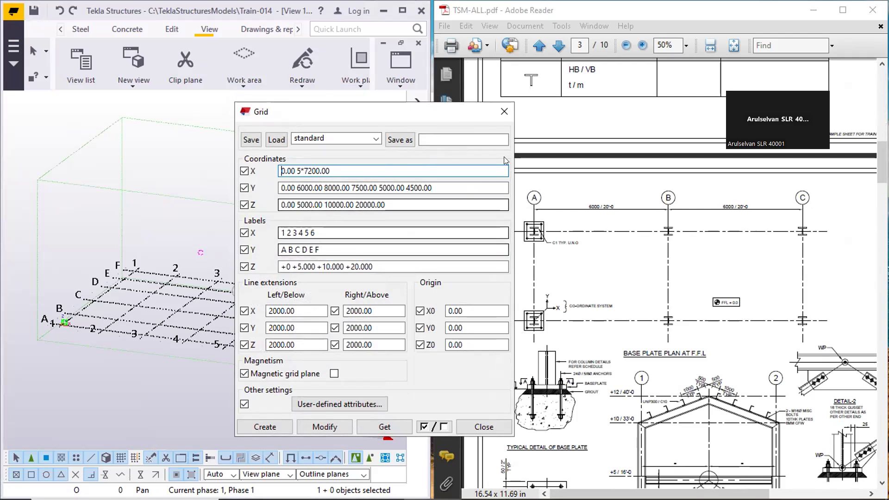
Close the grid properties and delete the existing grid from the model
click(504, 112)
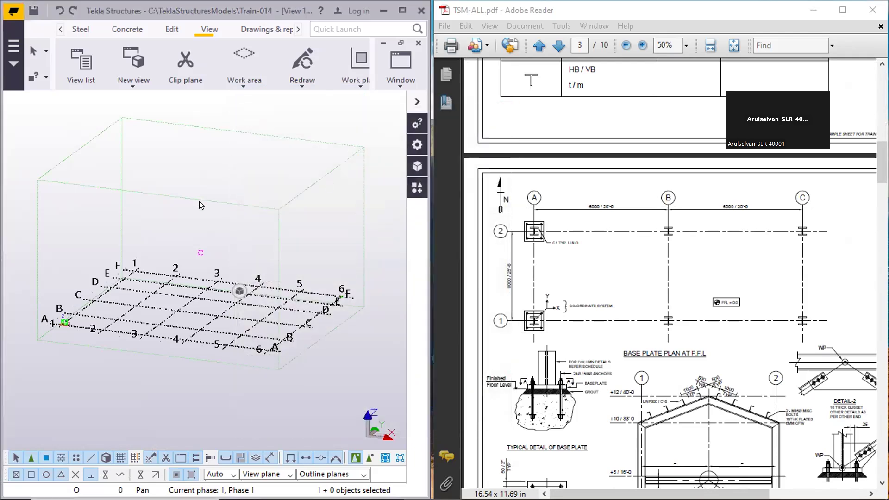
right_click(174, 206)
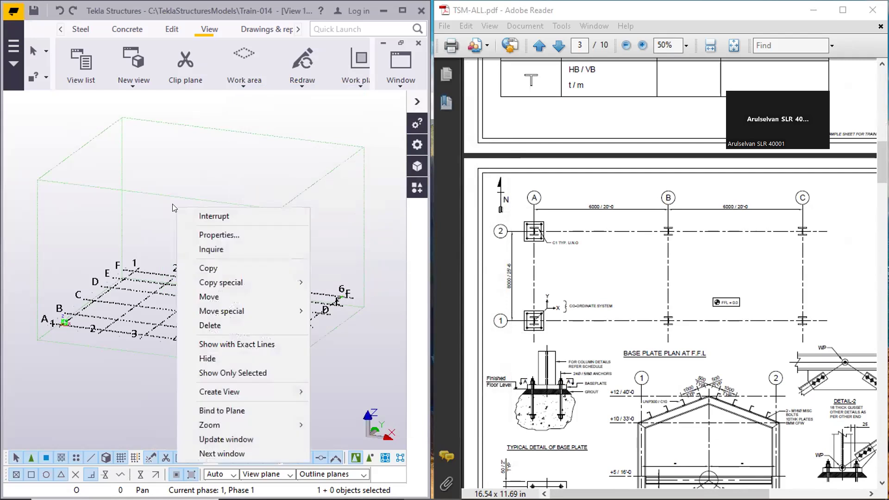
click(223, 323)
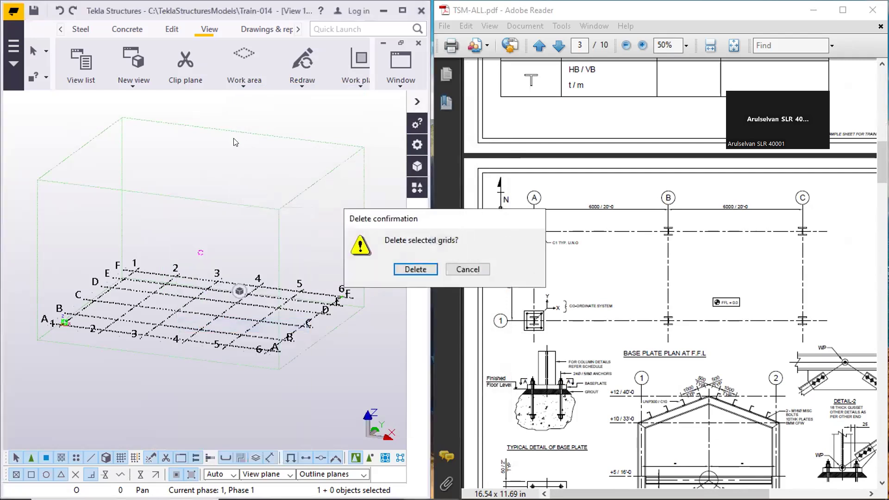
click(428, 272)
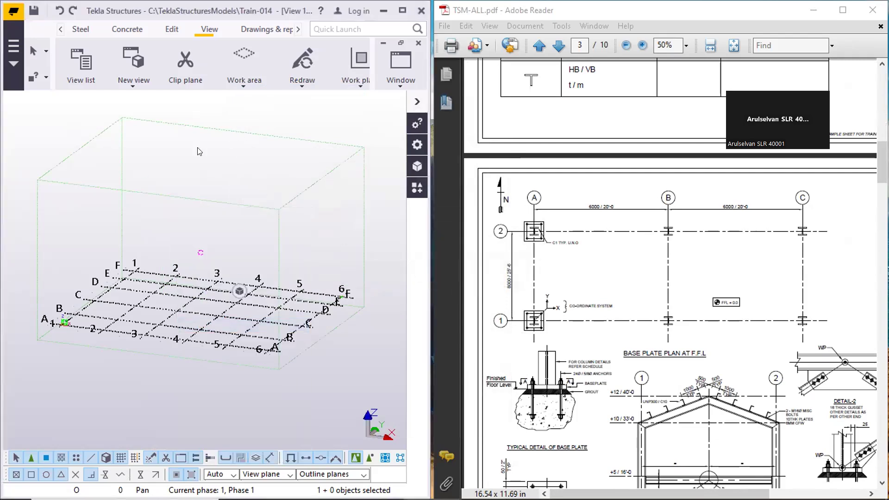
Start creating a new grid and position its properties dialog clear of the base plate plan
click(171, 30)
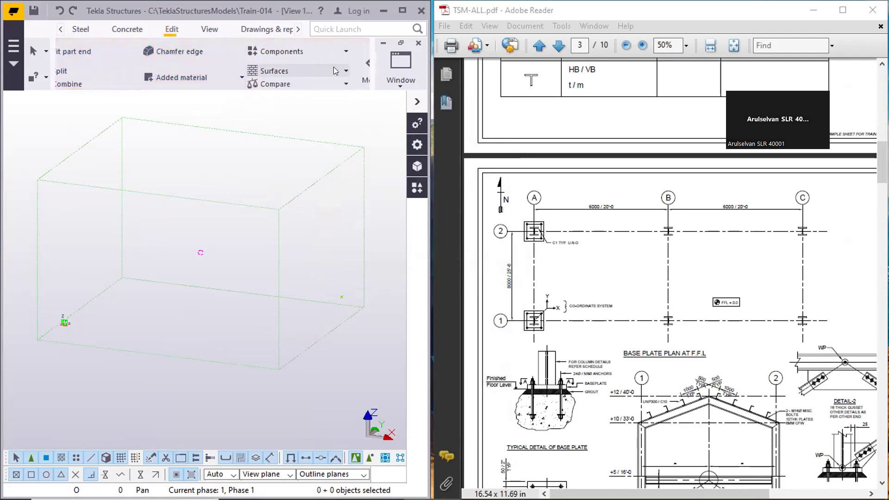
middle_drag(337, 69, 241, 62)
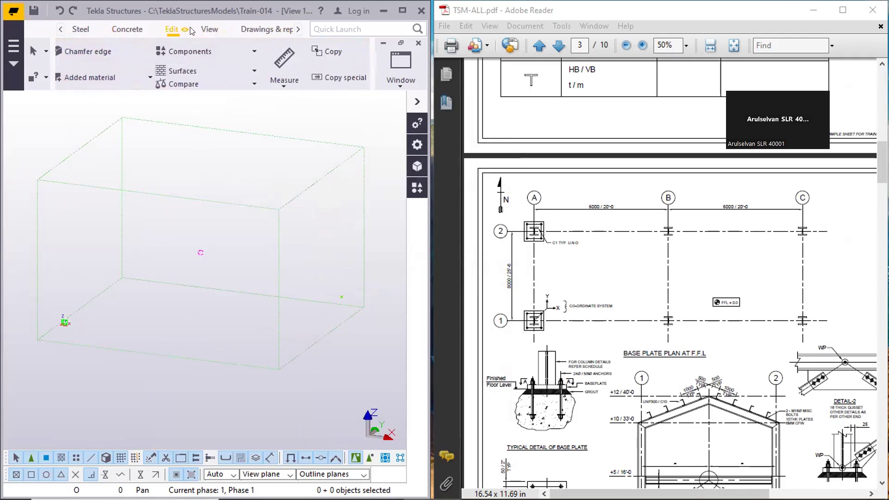
middle_drag(260, 54, 110, 56)
middle_drag(293, 57, 213, 56)
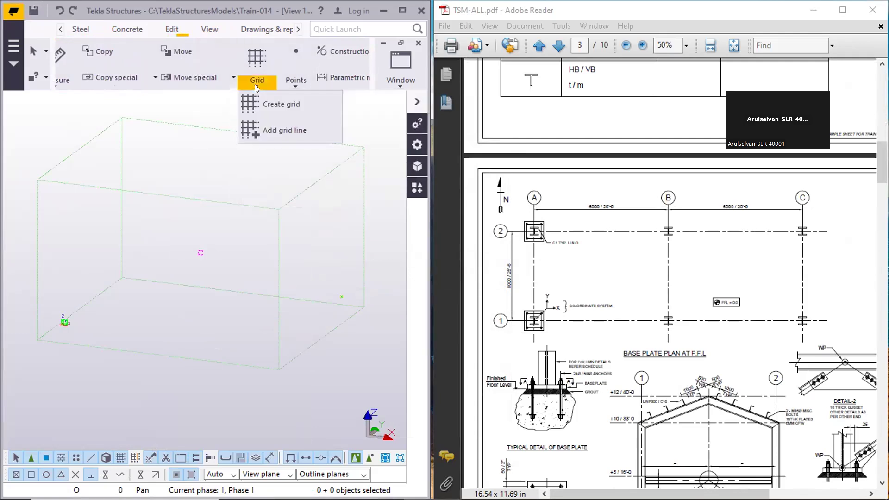
click(276, 103)
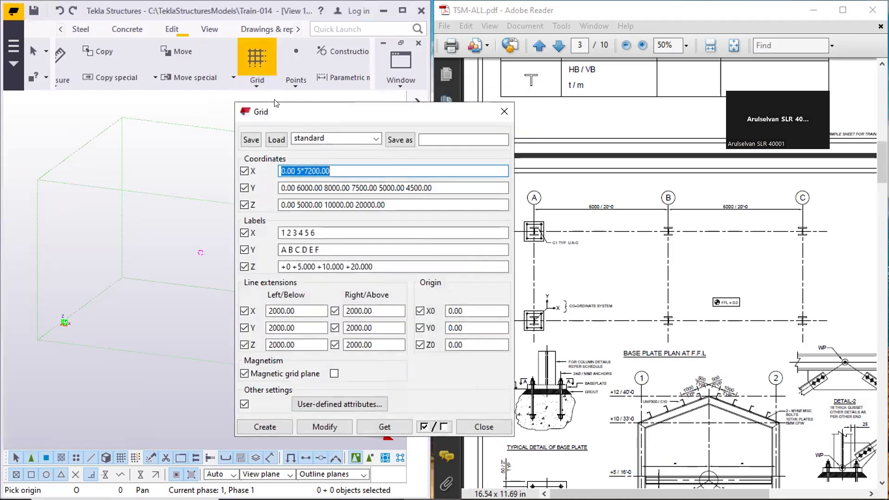
click(342, 167)
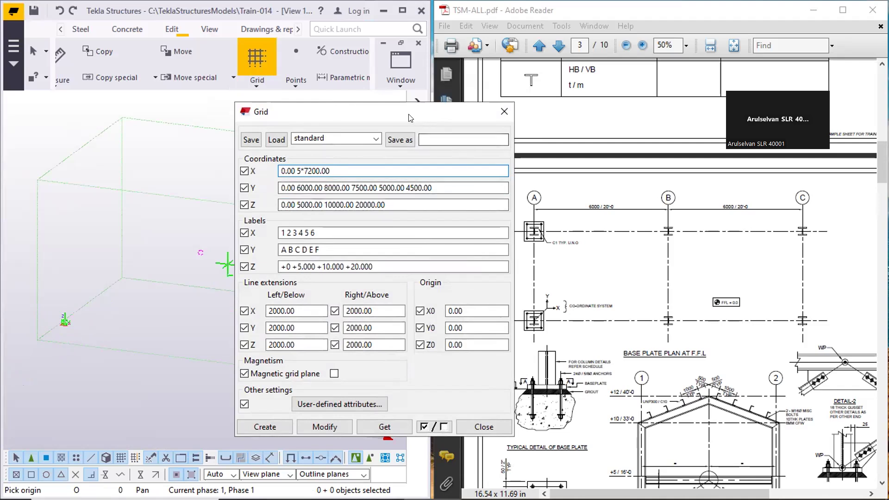
drag(409, 117, 361, 112)
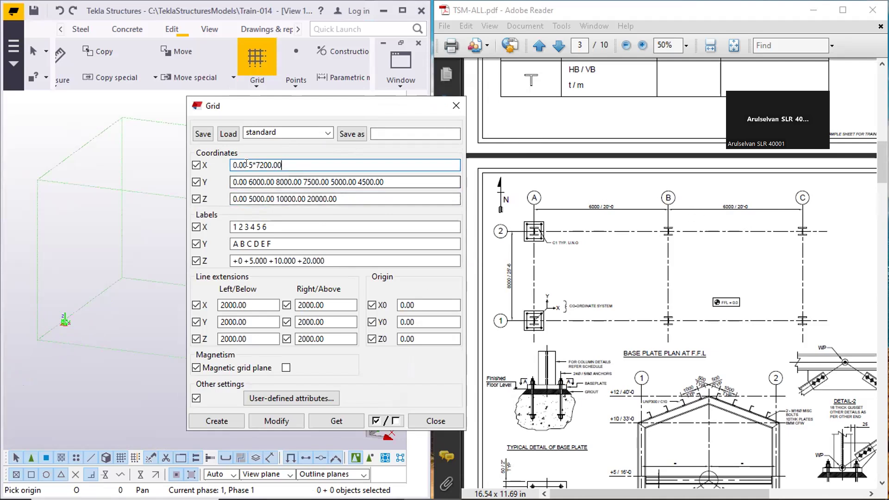
Set the new grid's X coordinates to 0.00 followed by two 6000 spacings for grids A to C
drag(248, 165, 282, 164)
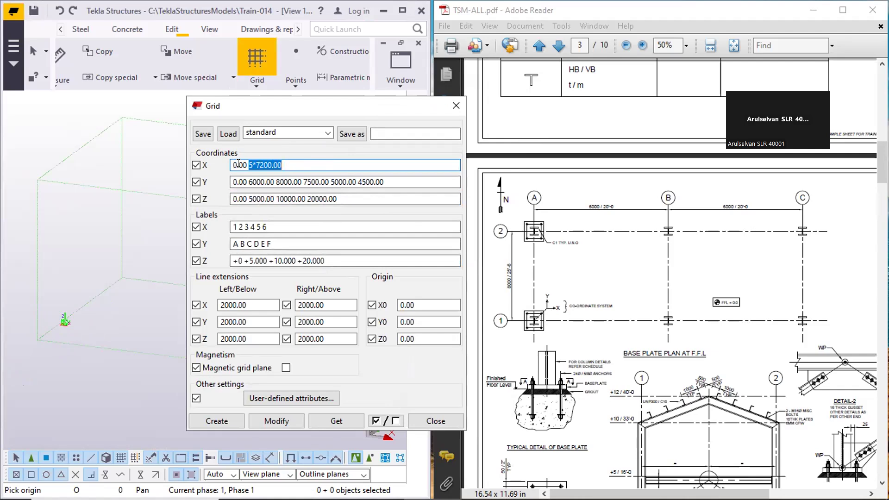
key(BackSpace)
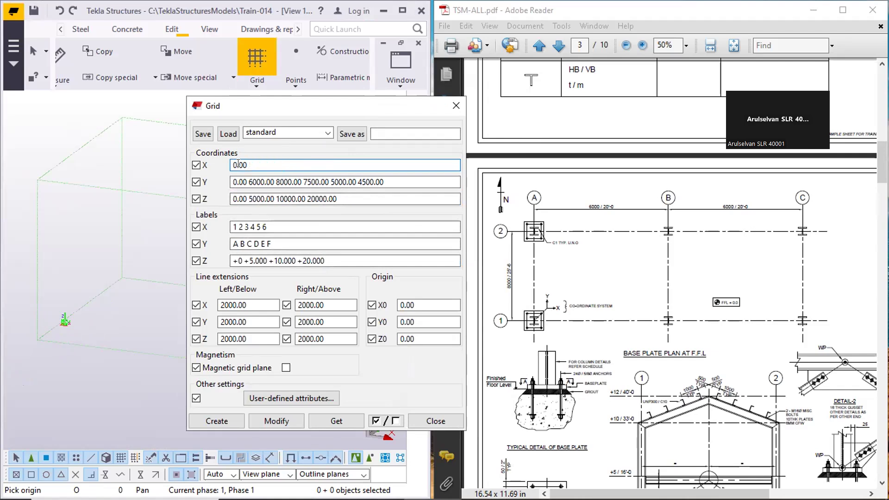
text(6000)
text(6000)
click(263, 165)
click(313, 165)
key(Return)
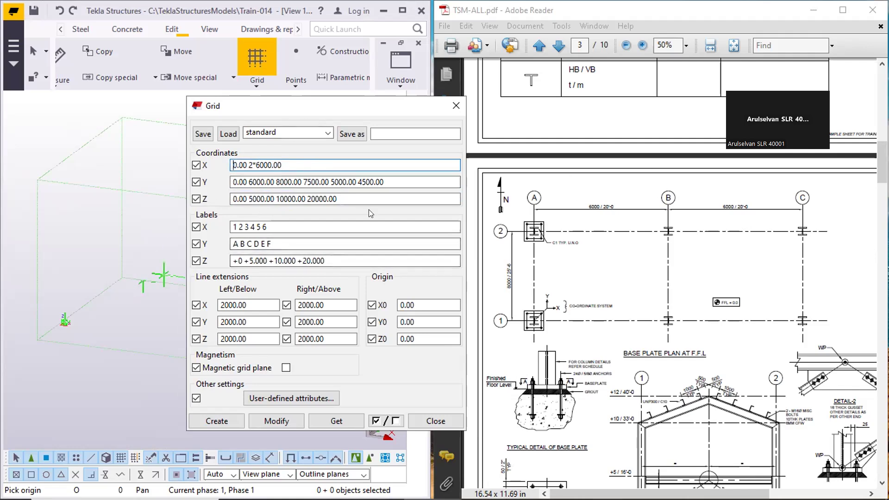
click(298, 161)
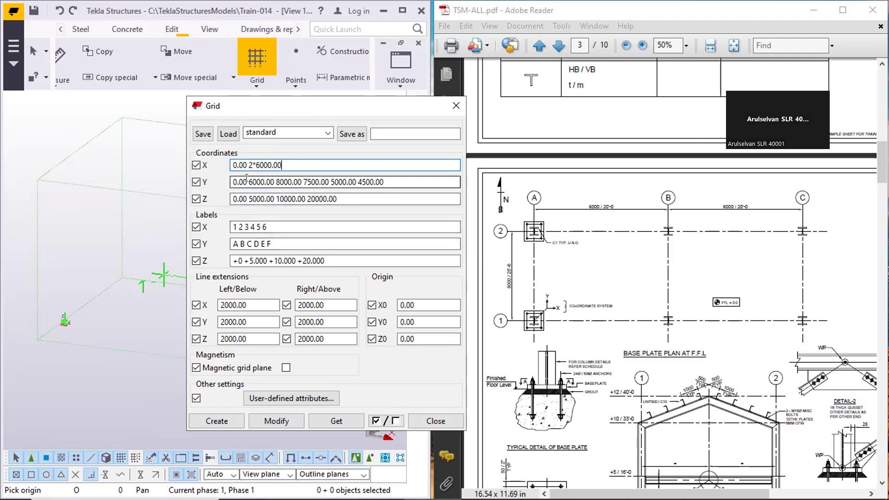
Set the new grid's Y coordinates to 0.00 followed by one 8000 spacing for grids 1 and 2
drag(248, 182, 418, 192)
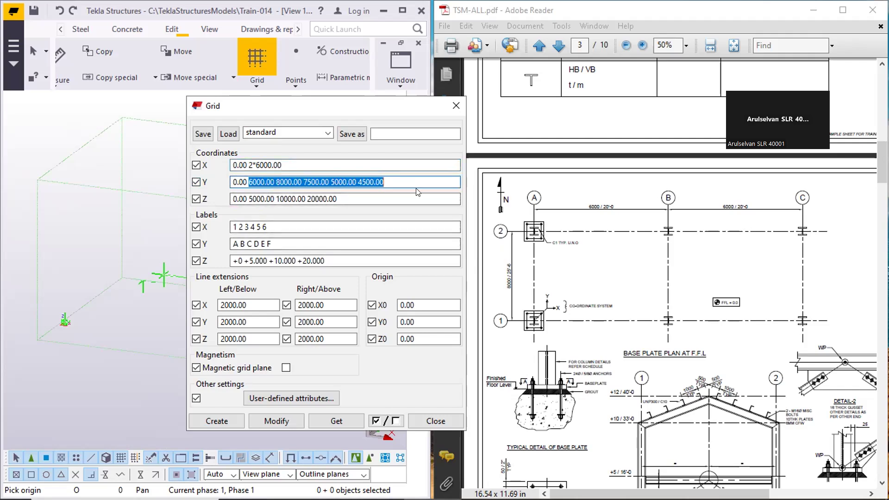
text(80000)
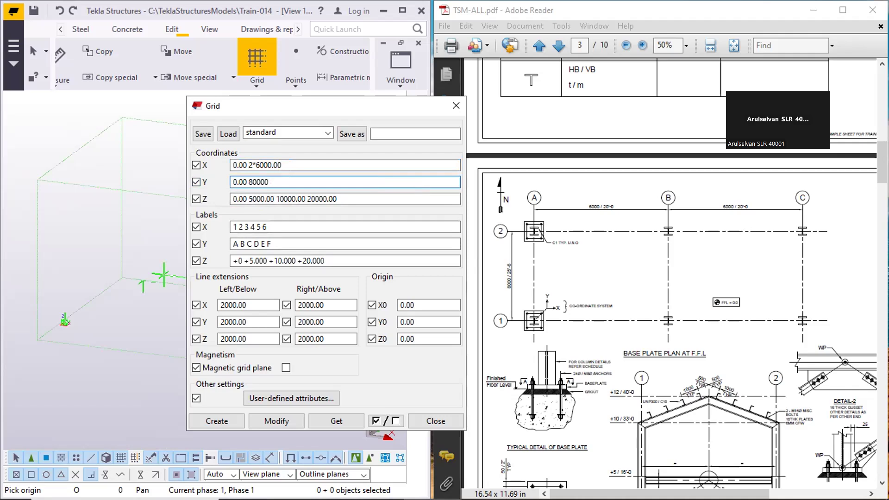
key(BackSpace)
key(Return)
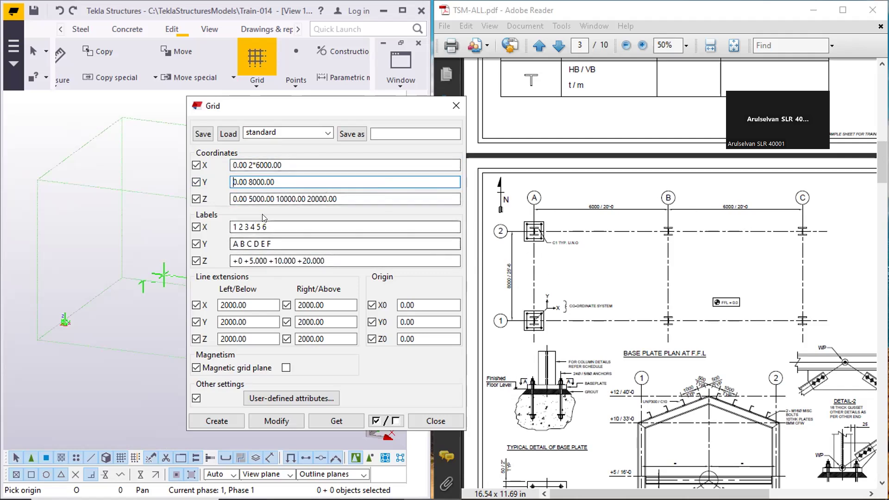
click(340, 194)
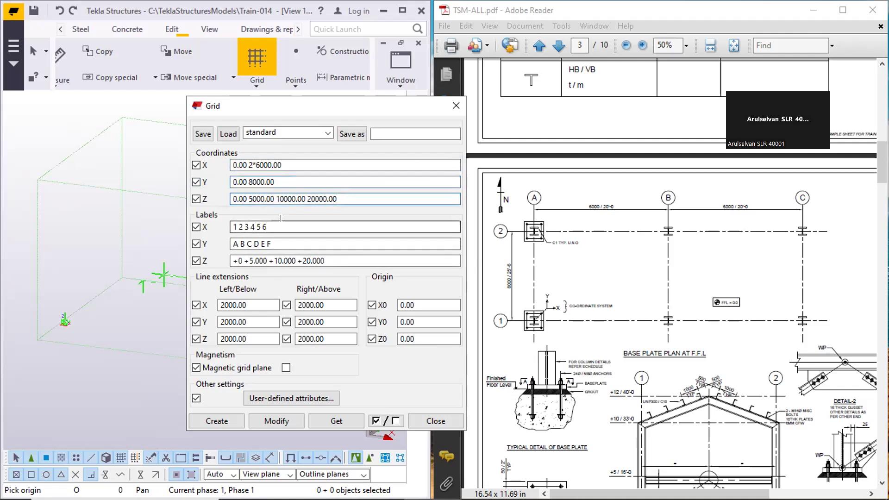
Label the grid lines along X as A B C and those along Y as 1 2
drag(276, 224, 223, 223)
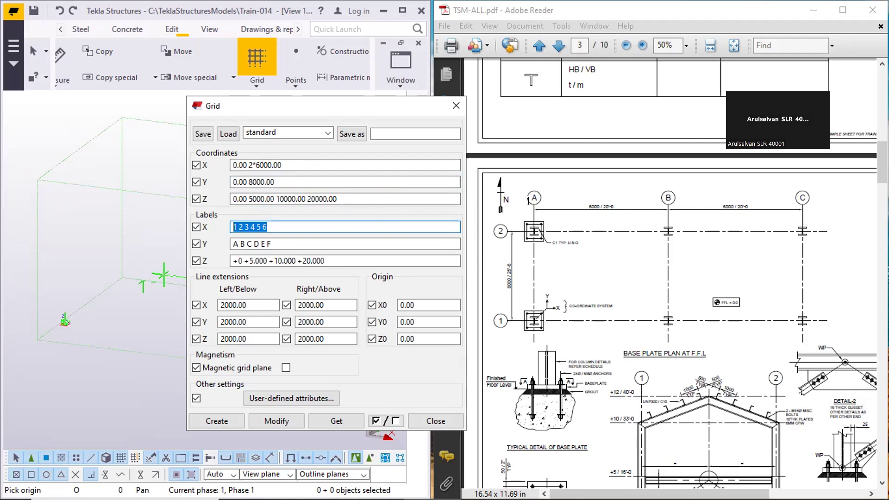
text(A)
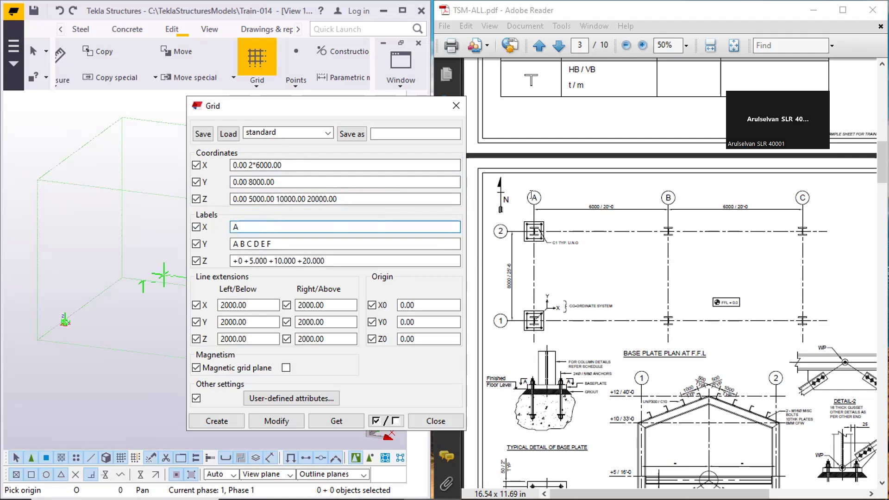
text( B C)
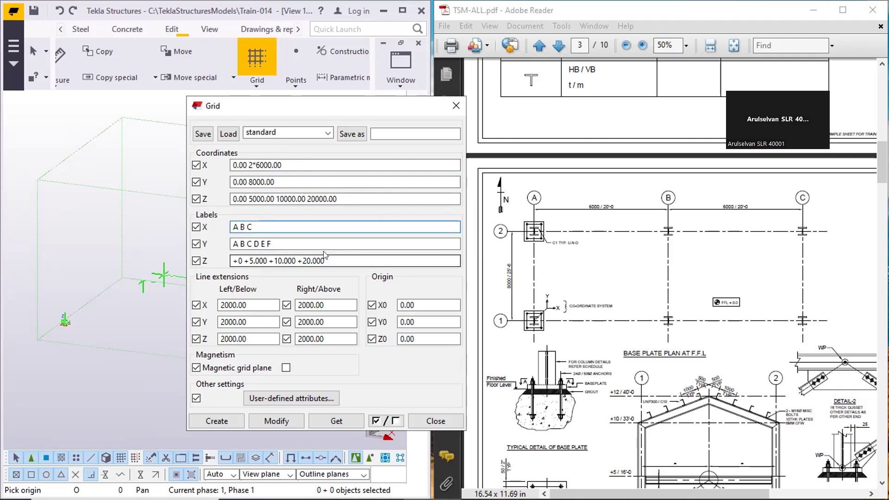
drag(307, 240, 225, 240)
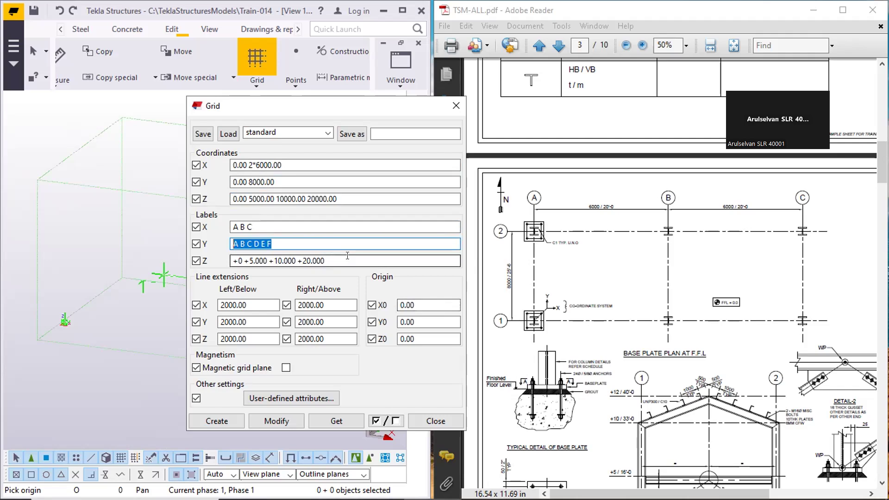
text(1)
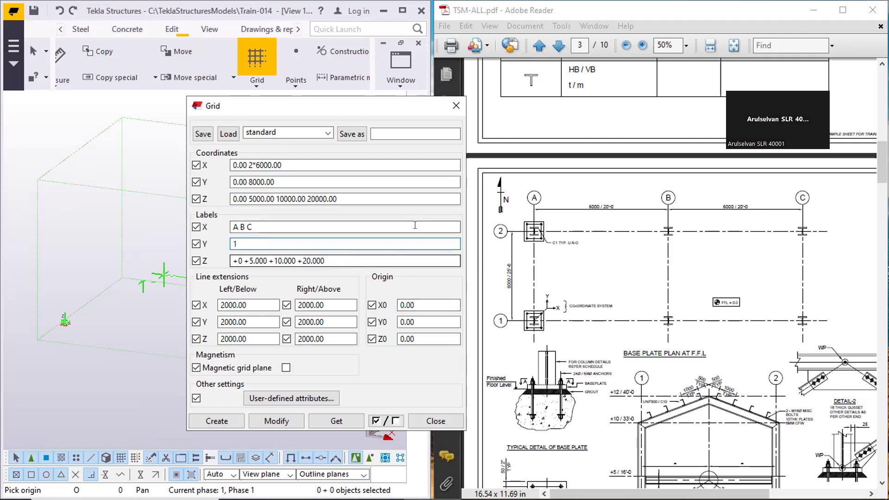
text( 2)
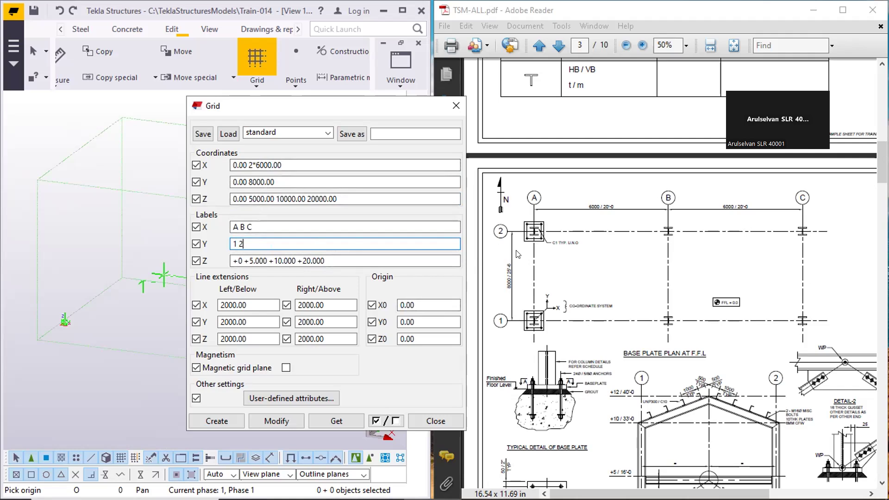
click(312, 164)
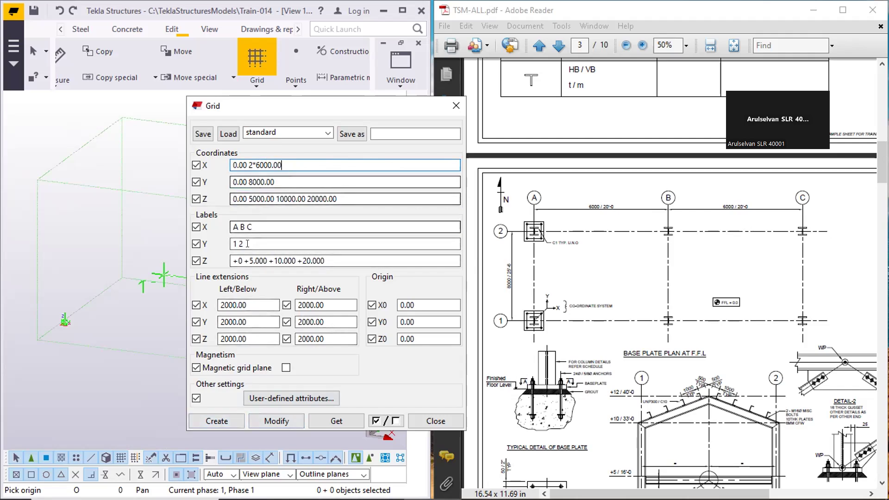
Create the grid with these settings and move the Grid dialog so the new grid can be viewed in the model
click(216, 420)
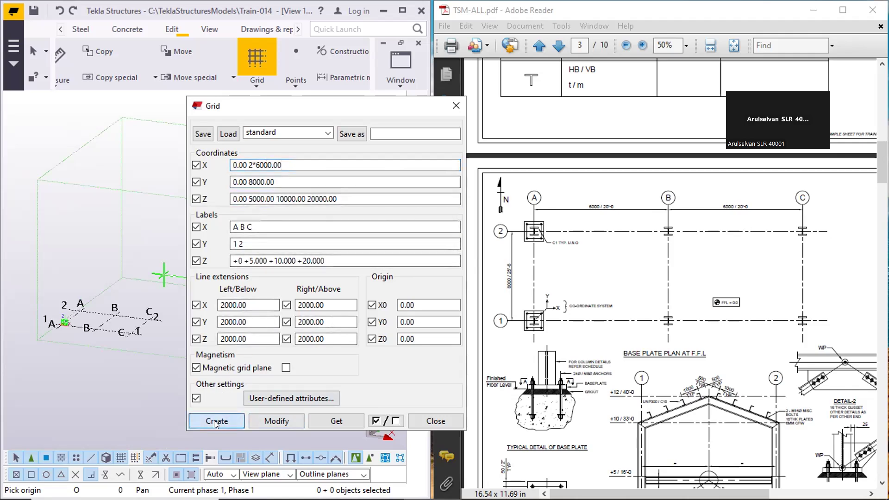
middle_drag(89, 287, 115, 238)
scroll(116, 239, up, 3)
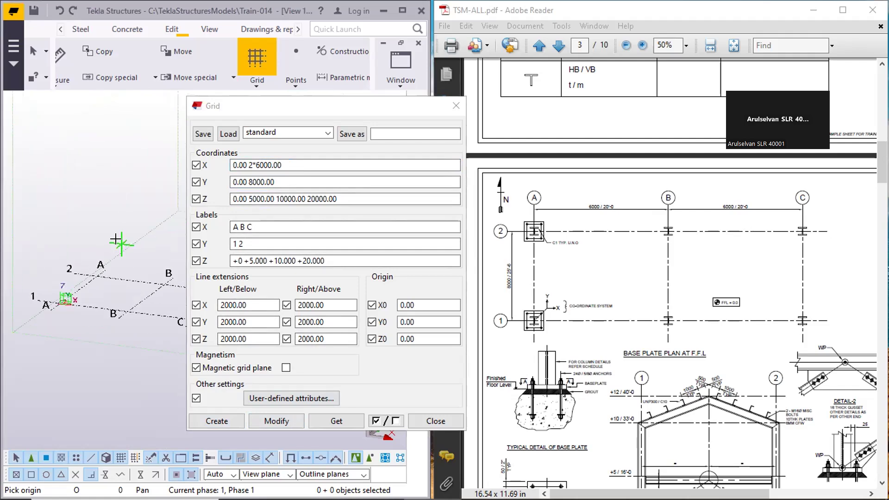
click(287, 110)
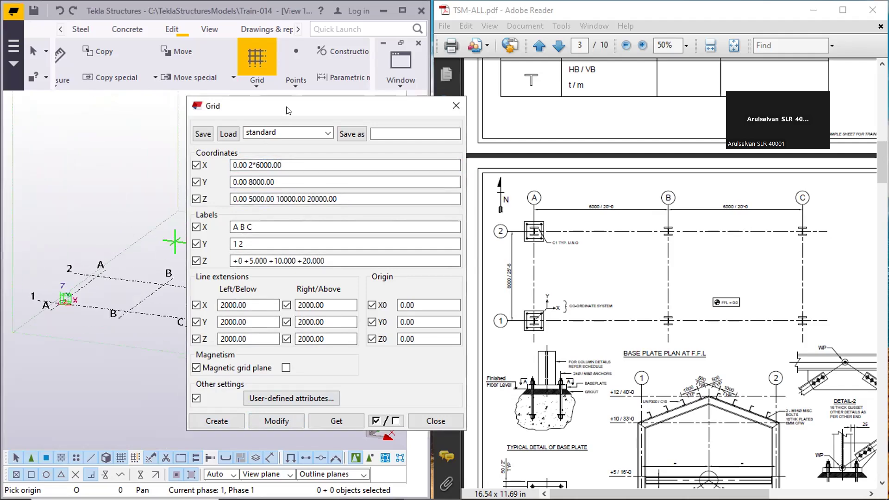
drag(287, 109, 345, 122)
scroll(134, 231, up, 3)
scroll(134, 225, down, 3)
scroll(115, 226, up, 2)
scroll(134, 222, down, 2)
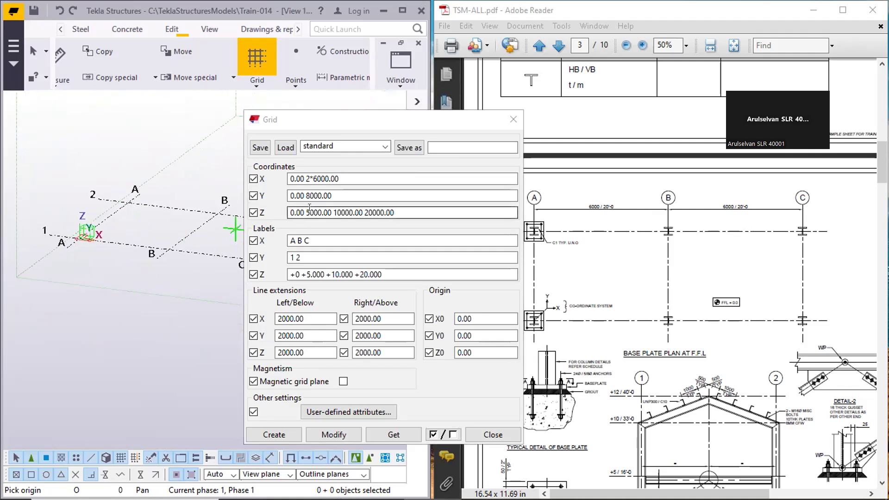
scroll(114, 187, down, 2)
scroll(198, 180, up, 1)
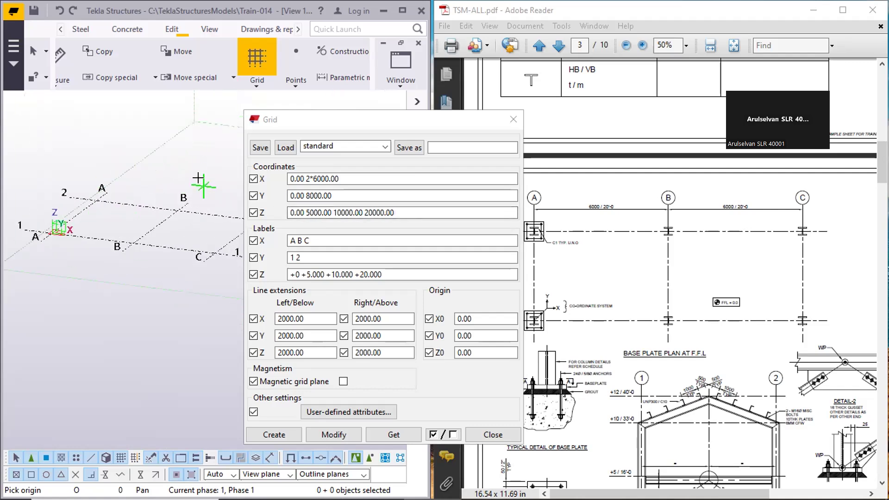
End the grid origin picking and select the newly created grid in the model view
right_click(163, 133)
click(185, 141)
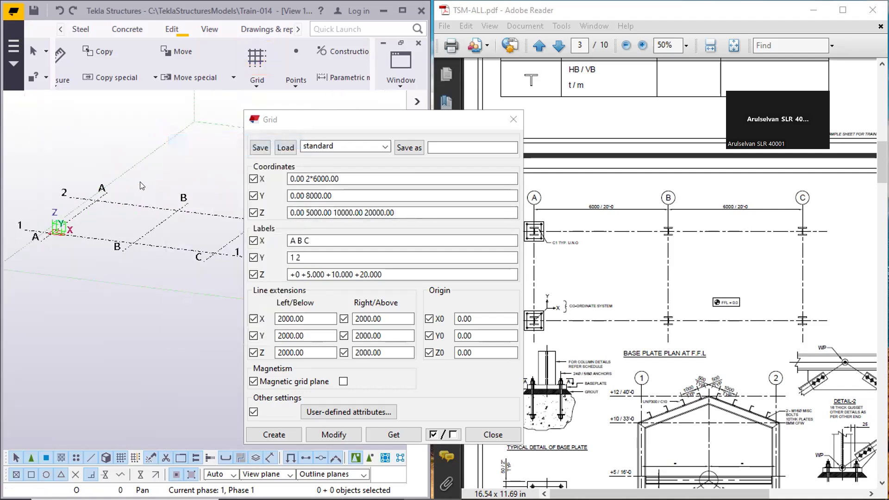
middle_drag(135, 194, 163, 175)
click(153, 184)
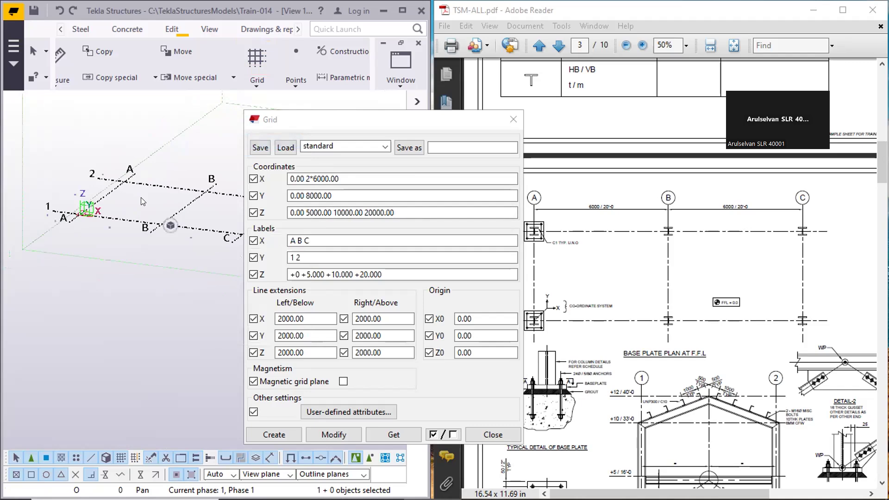
click(187, 152)
drag(172, 164, 141, 197)
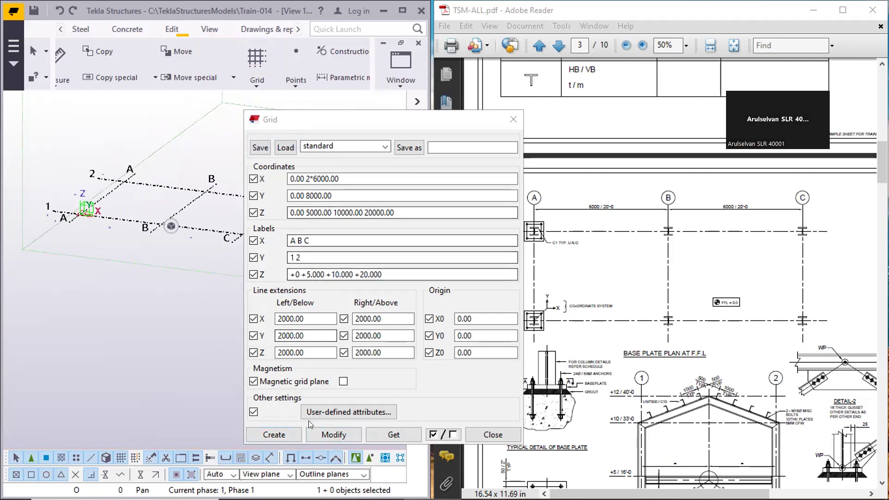
click(276, 435)
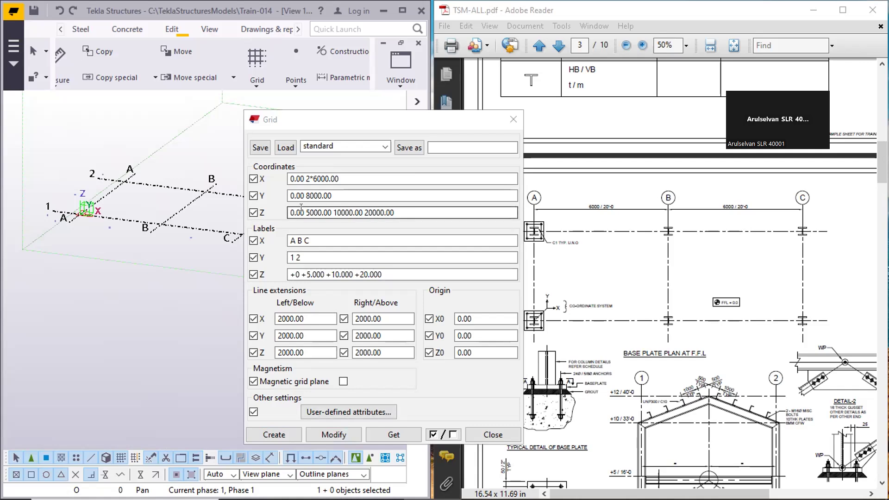
Compare the grid's Z coordinates with the levels in the PDF's elevation view and the framing plan at +EL 5.0 meters
drag(302, 208, 337, 213)
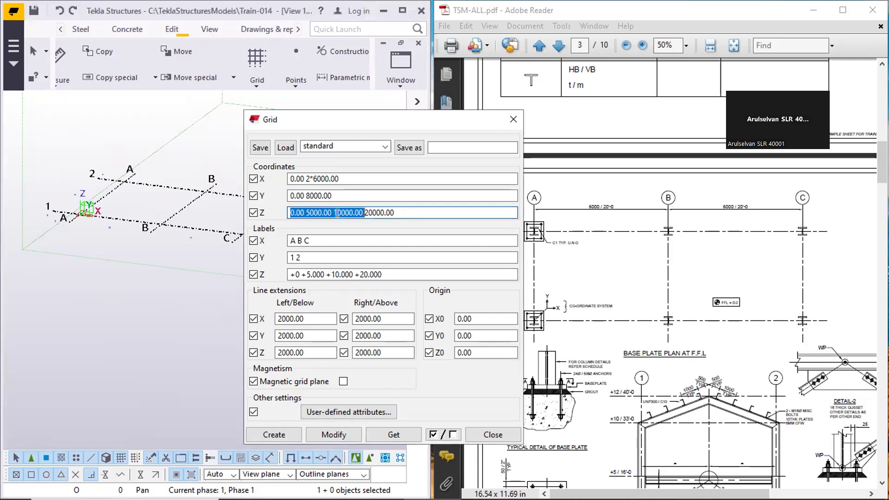
click(397, 216)
scroll(754, 343, down, 1)
scroll(754, 343, down, 3)
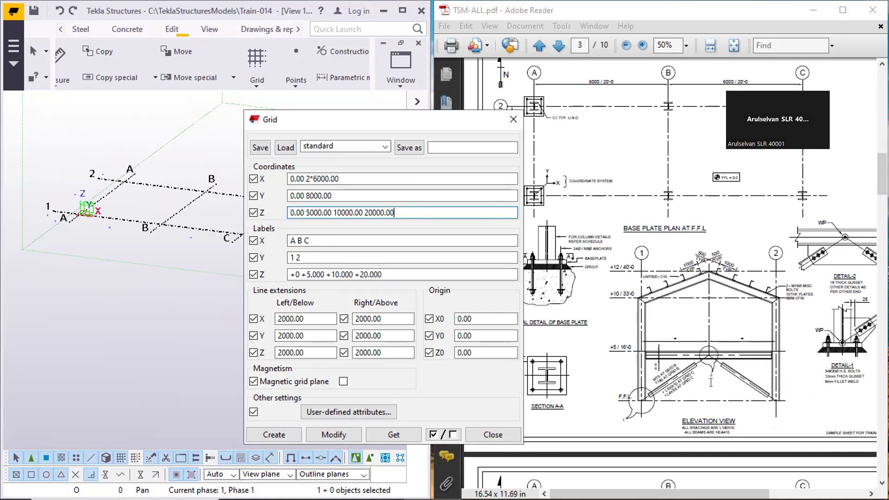
scroll(668, 249, up, 3)
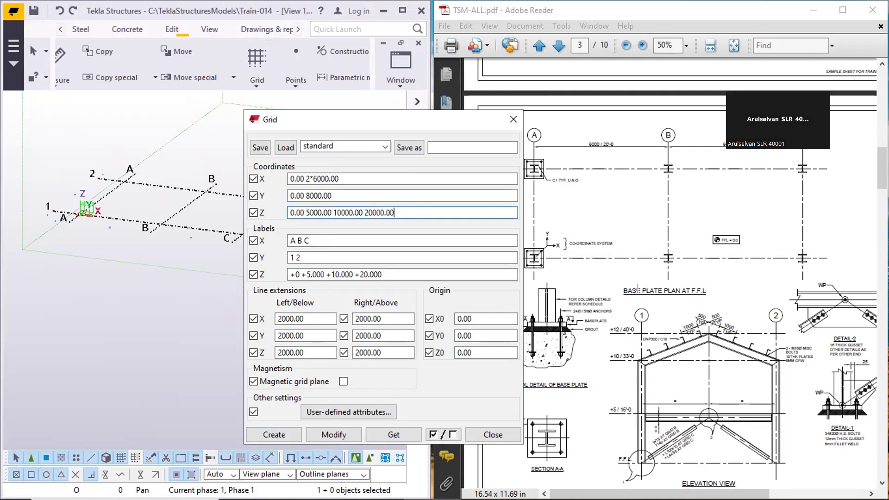
scroll(707, 287, down, 15)
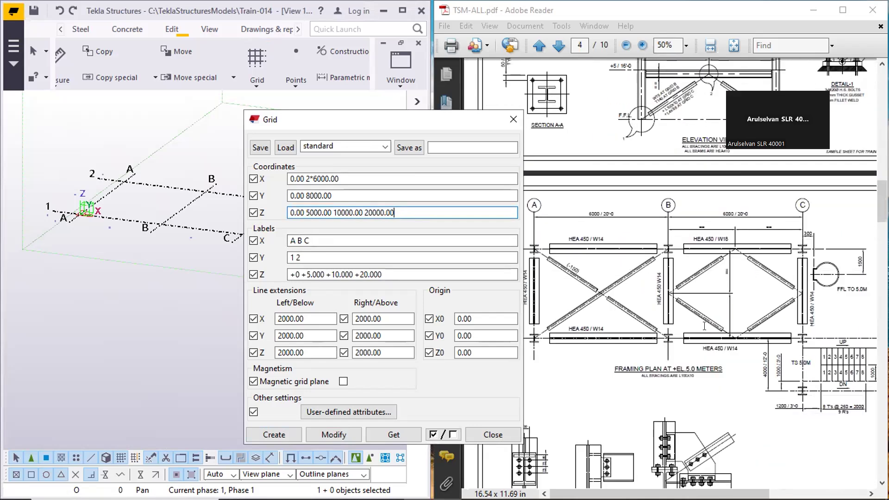
scroll(689, 355, up, 13)
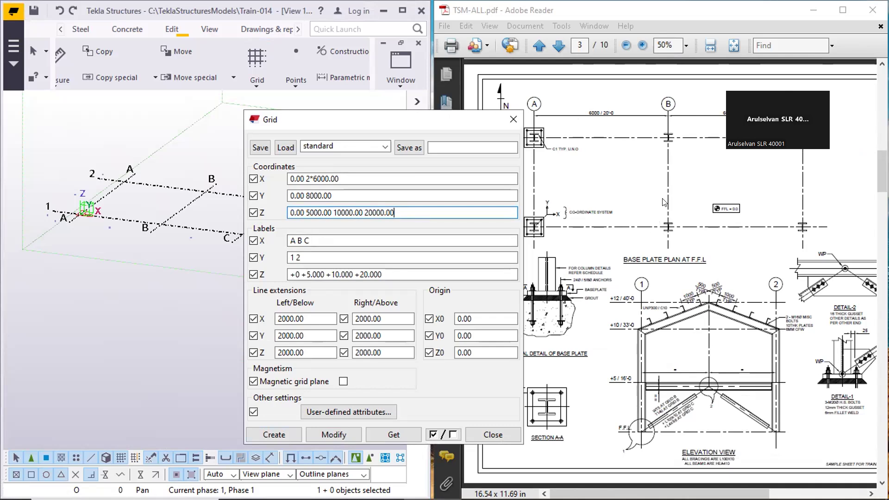
scroll(691, 331, down, 1)
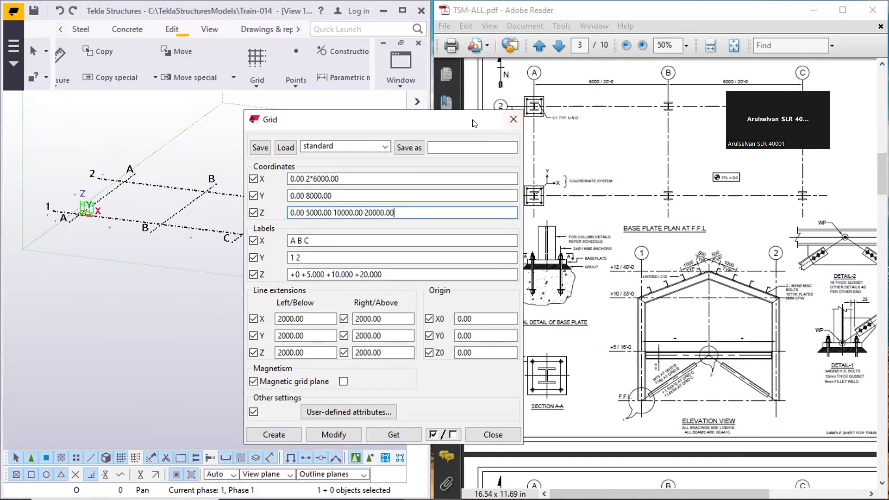
Reposition the Grid dialog, enlarge the PDF to 100%, and examine page 3's elevation view levels and base plate plan
drag(463, 121, 418, 122)
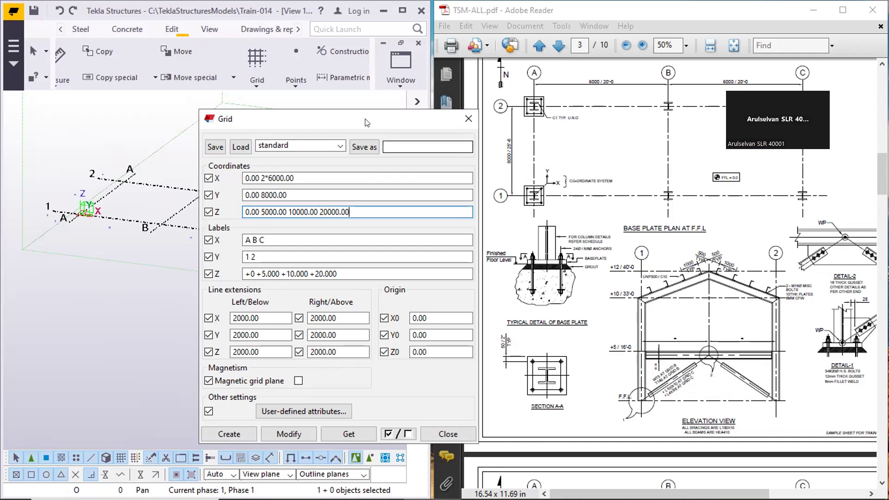
drag(369, 122, 467, 88)
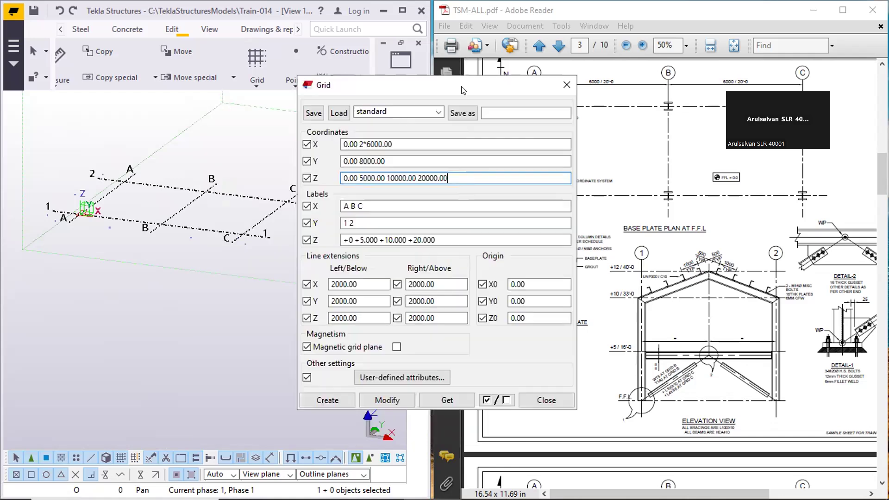
click(623, 373)
ctrl+scroll(612, 380, up, 1)
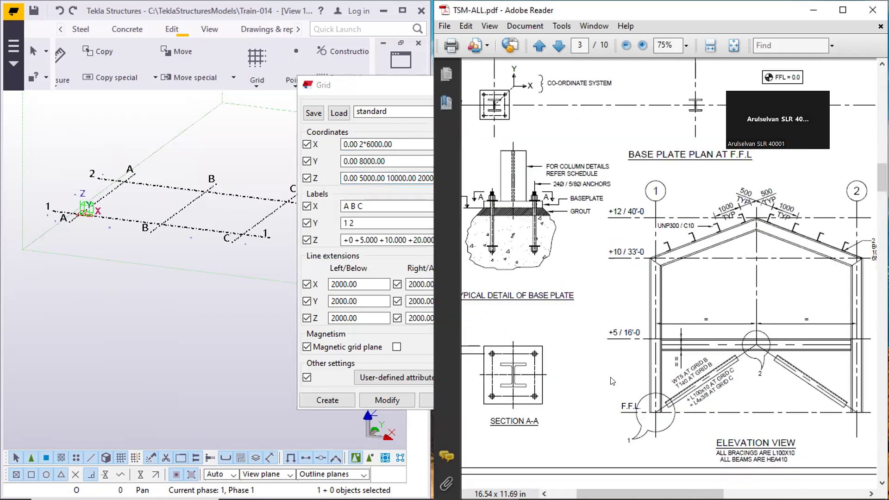
ctrl+scroll(612, 380, up, 1)
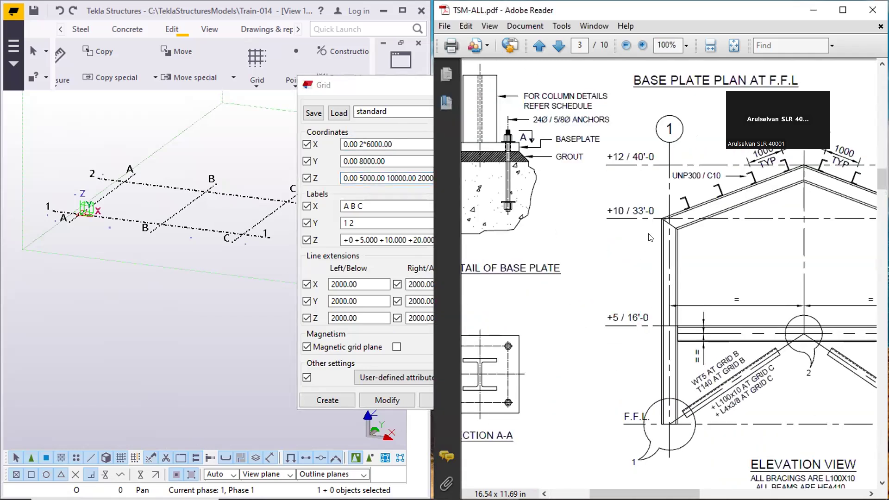
scroll(653, 244, up, 2)
scroll(654, 246, down, 2)
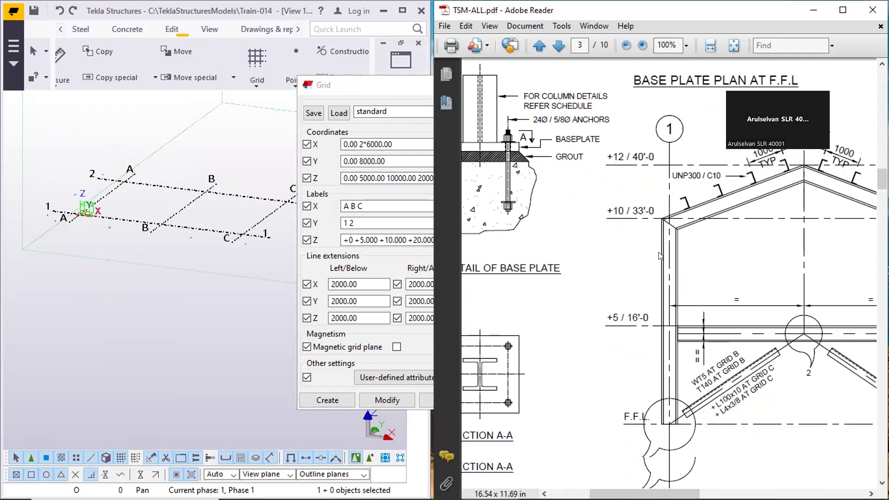
scroll(660, 255, up, 10)
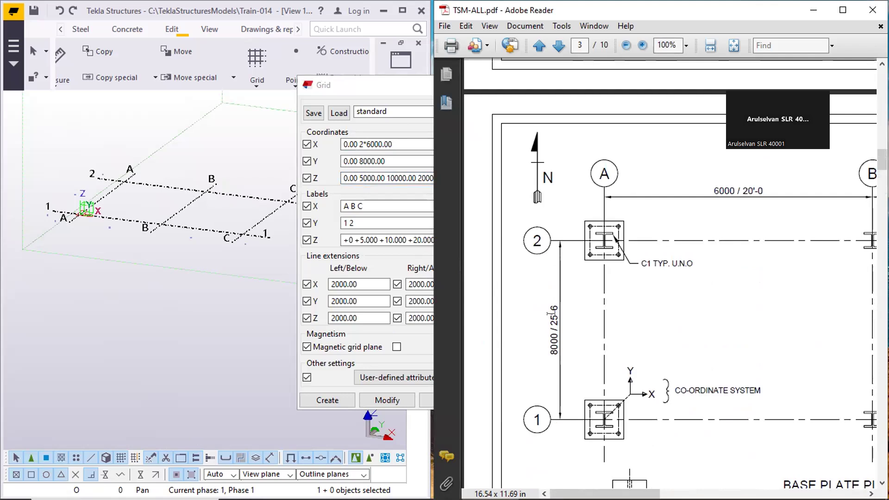
scroll(603, 327, down, 12)
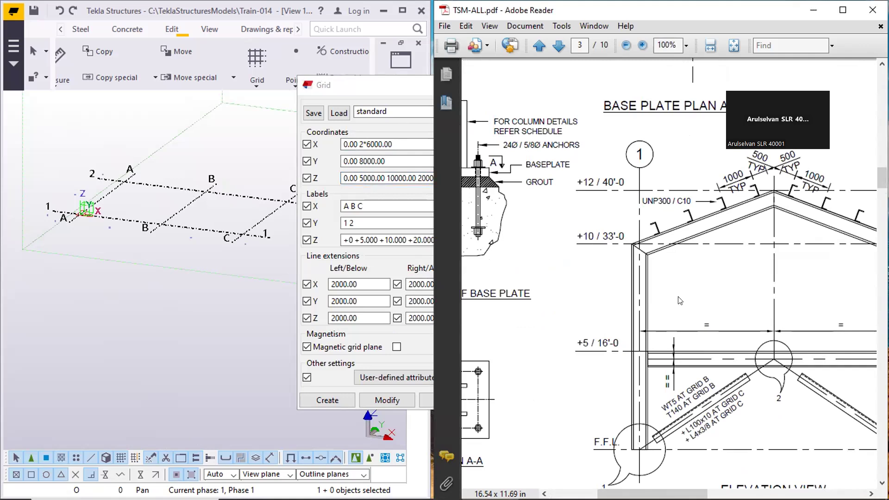
scroll(679, 300, right, 5)
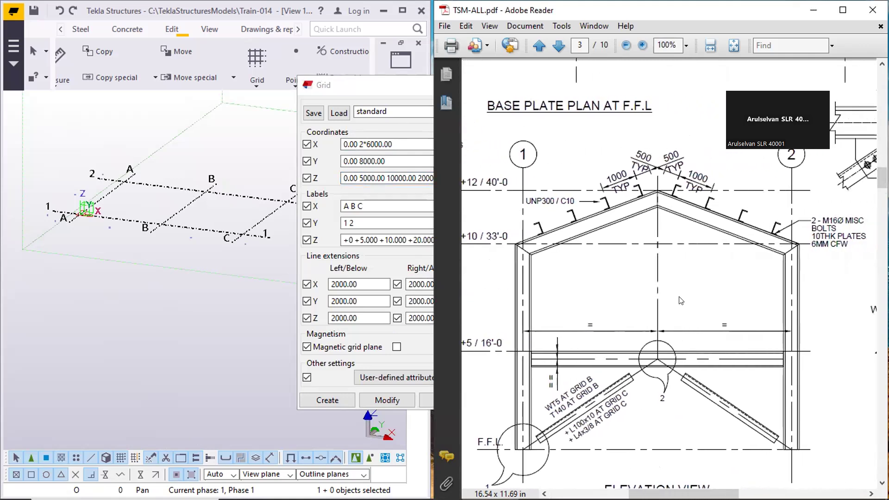
middle_drag(589, 259, 616, 284)
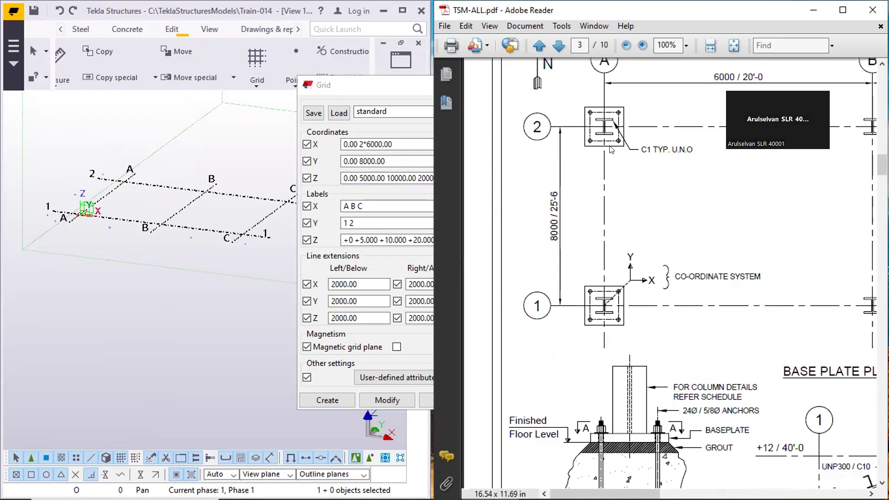
Examine the elevation view on page 3 of the PDF, comparing grid lines 1 and 2 and the levels with the base plate plan
middle_drag(641, 226, 669, 248)
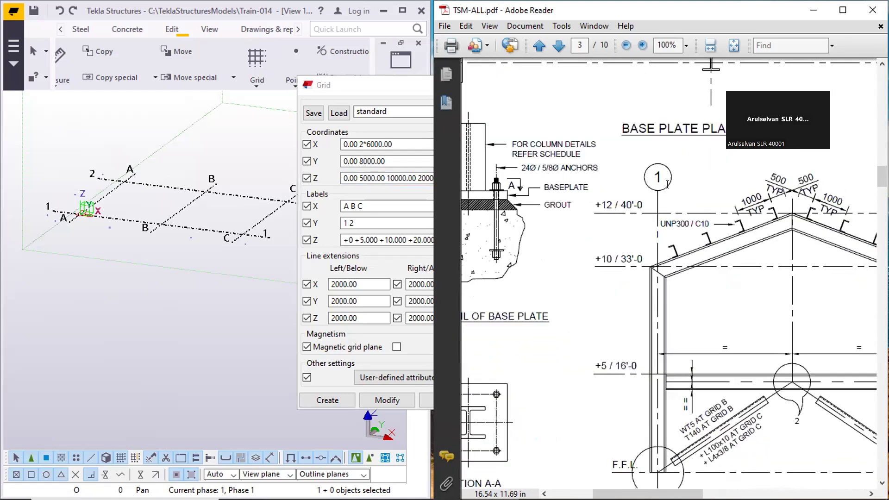
middle_drag(643, 205, 759, 227)
scroll(767, 250, up, 3)
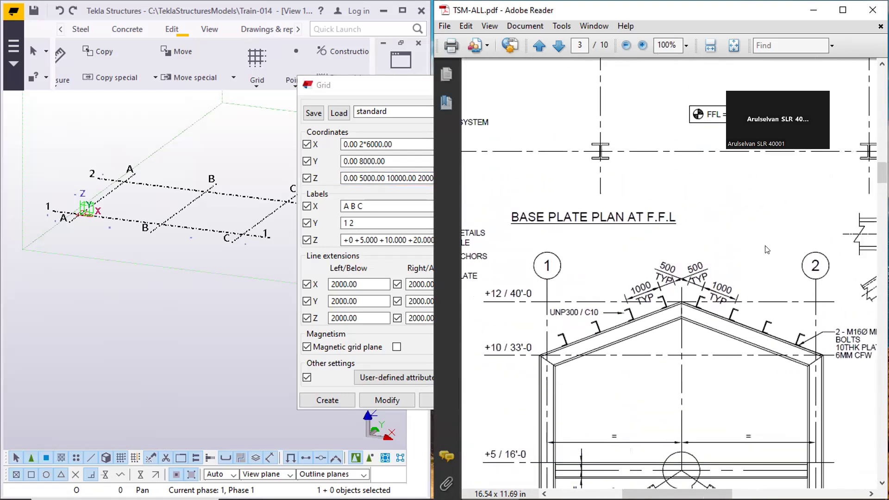
middle_drag(736, 273, 672, 265)
mouse_move(634, 334)
middle_down()
mouse_move(659, 346)
mouse_move(620, 341)
middle_up()
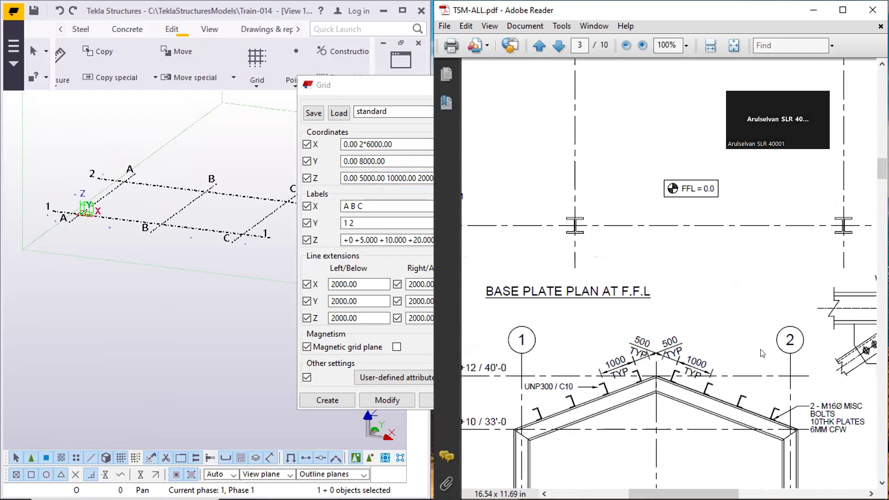
middle_drag(700, 333, 669, 264)
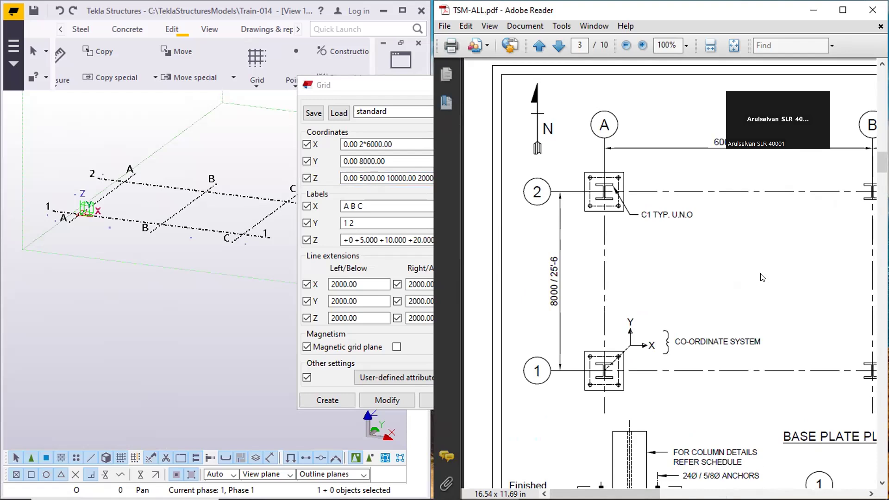
scroll(681, 287, down, 5)
scroll(681, 287, right, 4)
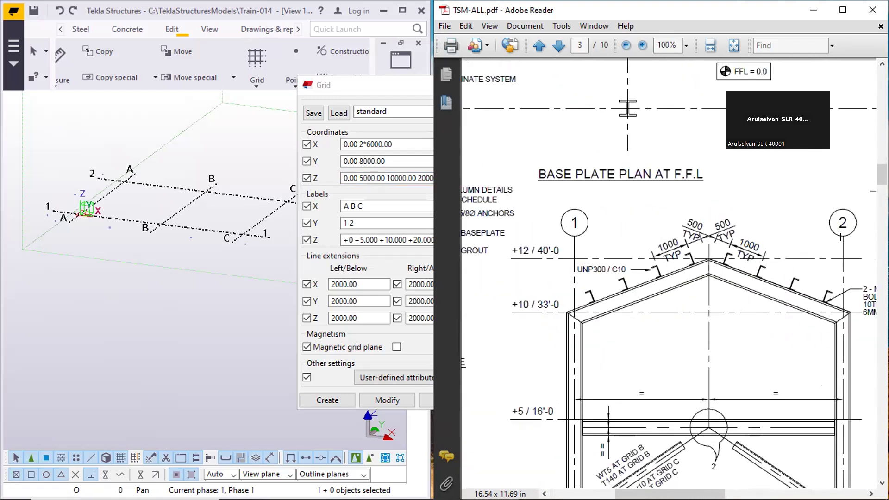
scroll(716, 328, down, 3)
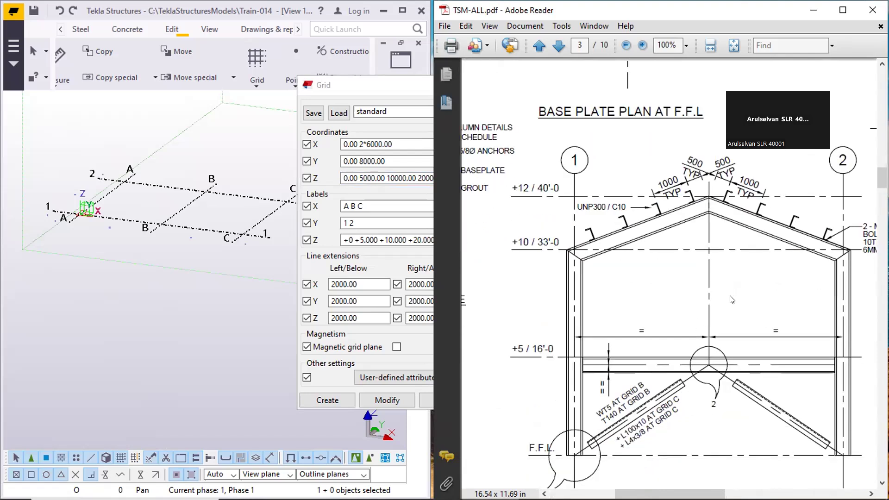
scroll(731, 300, down, 2)
scroll(732, 300, up, 2)
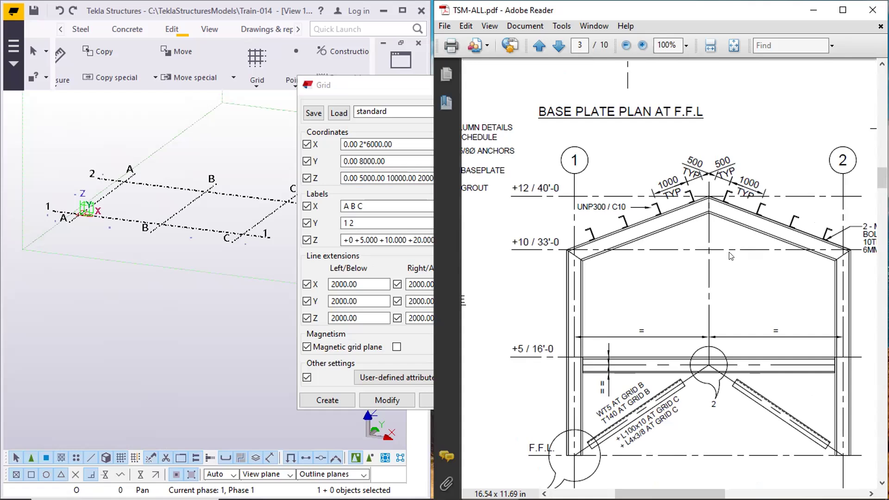
scroll(730, 256, down, 2)
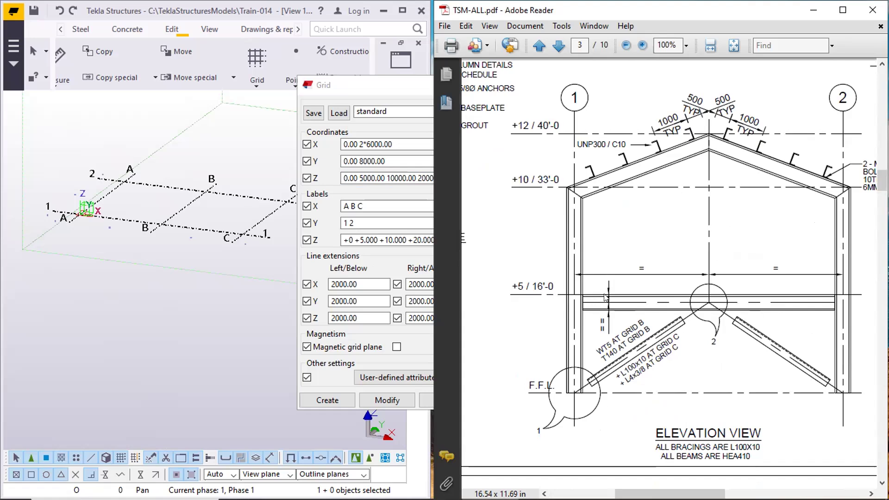
scroll(600, 298, up, 3)
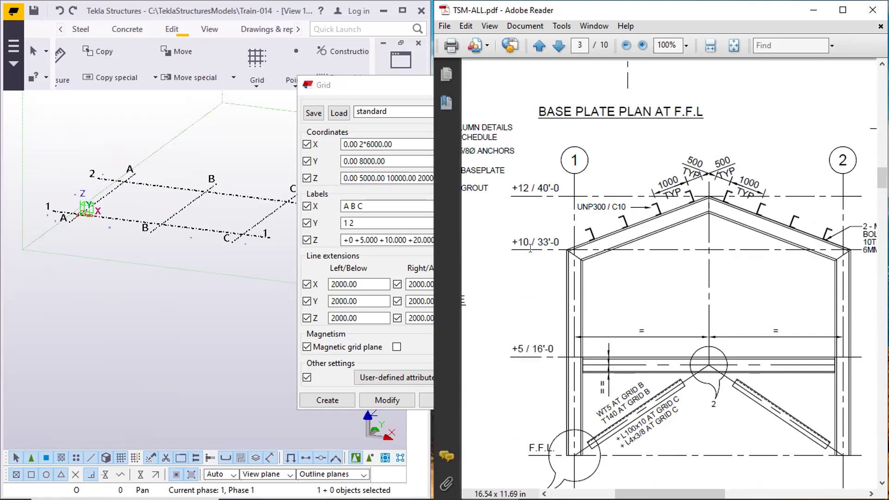
scroll(662, 317, up, 1)
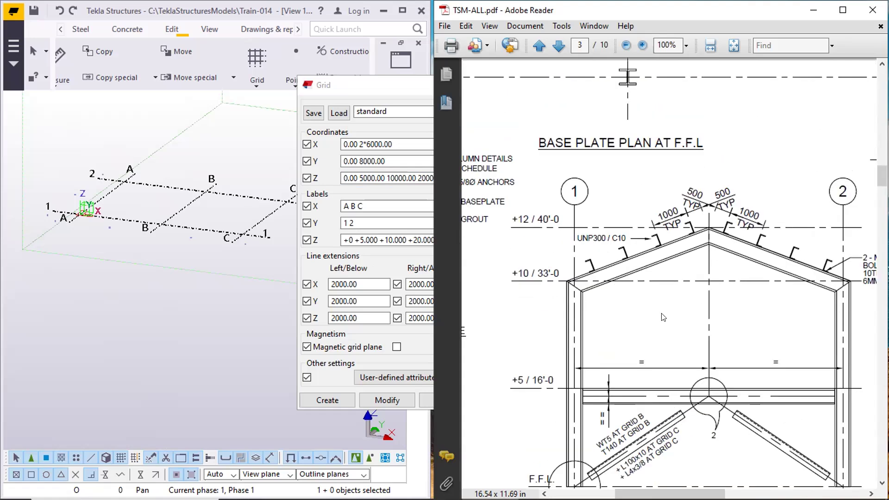
scroll(662, 320, down, 1)
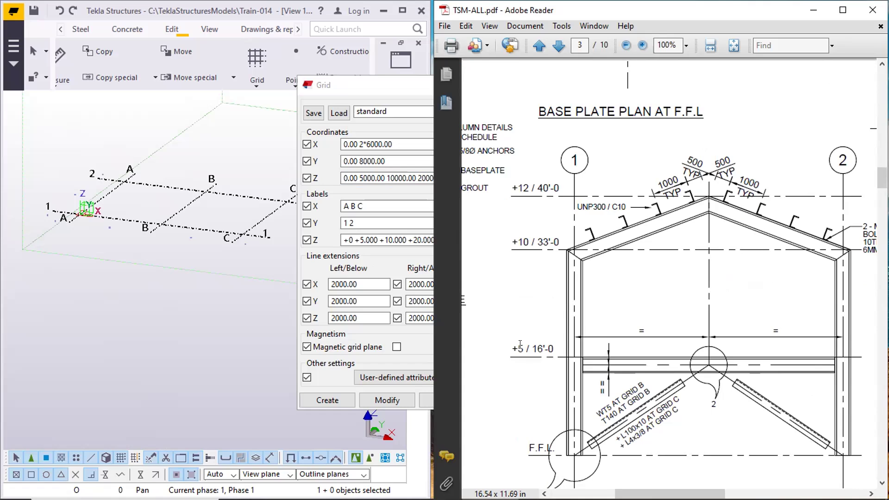
Highlight the +5, +10 and +12 level labels one after another in the elevation view to read them
drag(526, 348, 515, 348)
drag(518, 237, 559, 242)
drag(536, 188, 559, 188)
drag(554, 347, 534, 348)
drag(535, 185, 556, 187)
drag(529, 185, 518, 184)
Highlight the 8000 / 25'-6 and 6000 / 20'-0 grid spacings in the base plate plan to read their two unit notations
scroll(532, 231, up, 6)
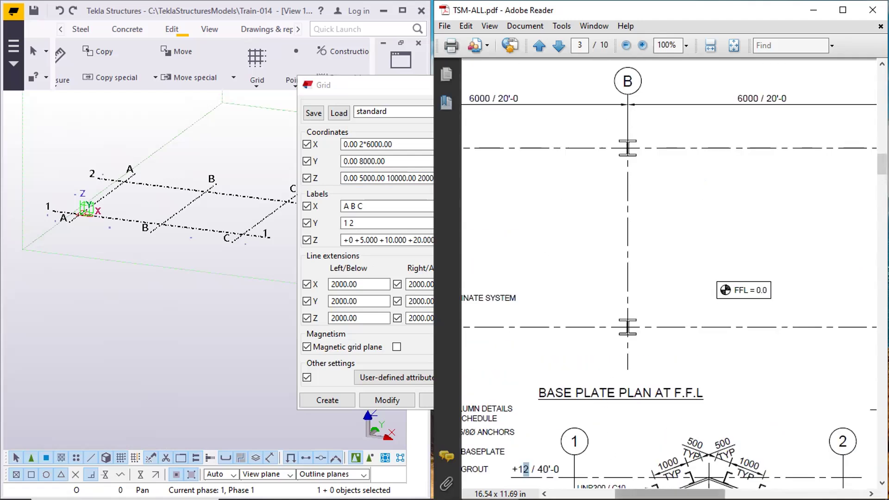
scroll(561, 294, left, 5)
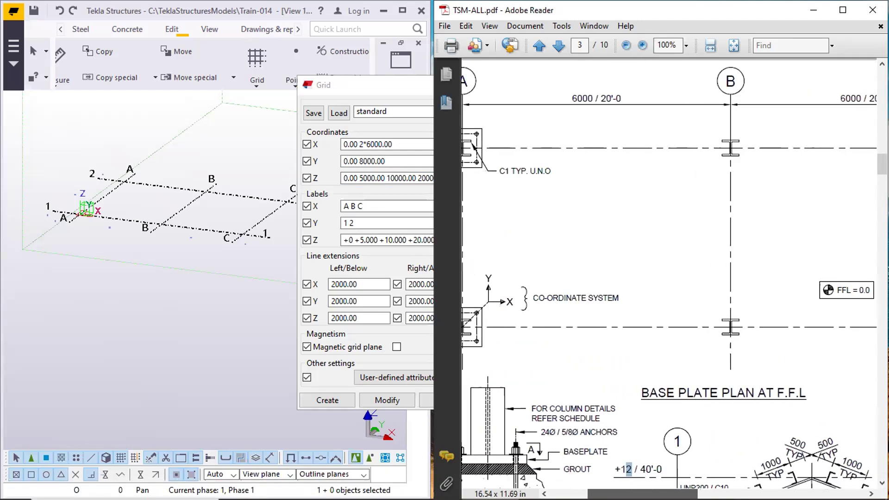
scroll(560, 294, up, 1)
drag(561, 294, 555, 273)
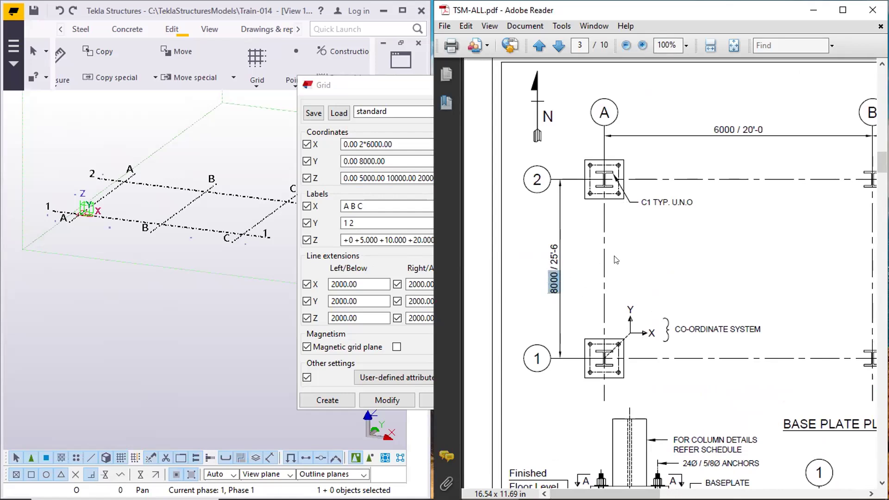
scroll(617, 250, up, 2)
drag(712, 190, 769, 180)
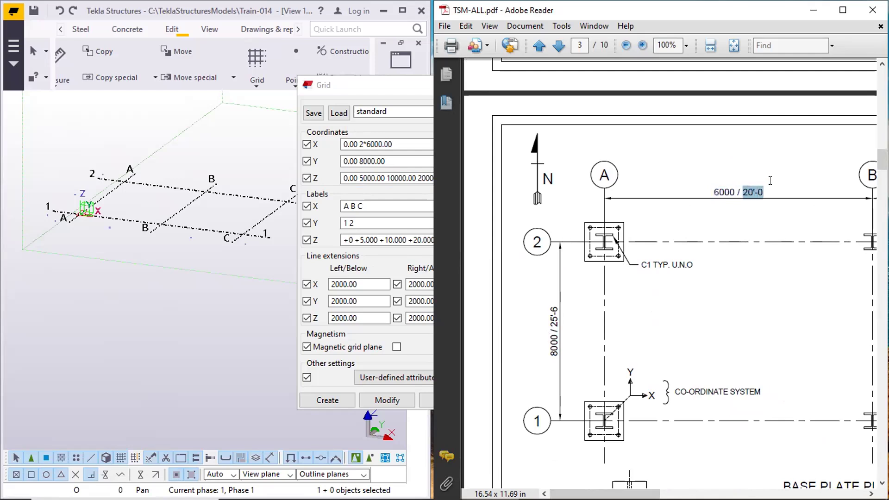
click(777, 194)
Return to the elevation view and highlight the 40'-0, +10 and +5 level values to study their units
scroll(737, 197, down, 10)
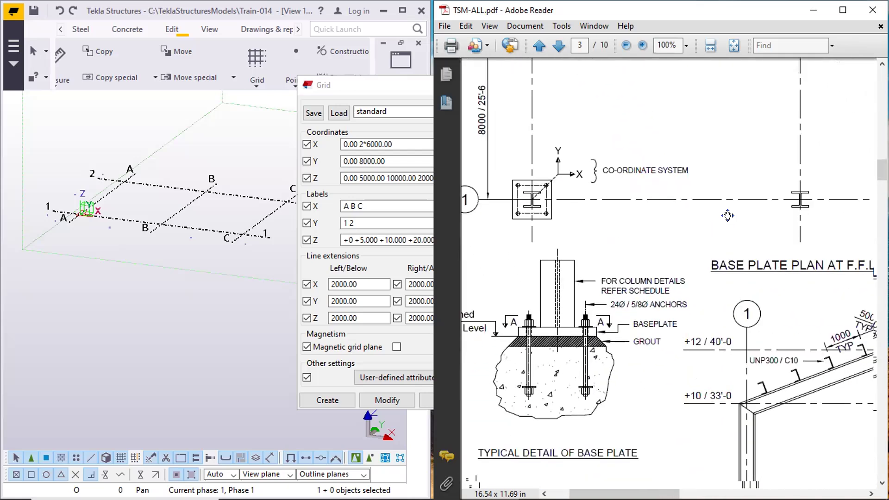
scroll(731, 224, right, 4)
scroll(652, 226, down, 5)
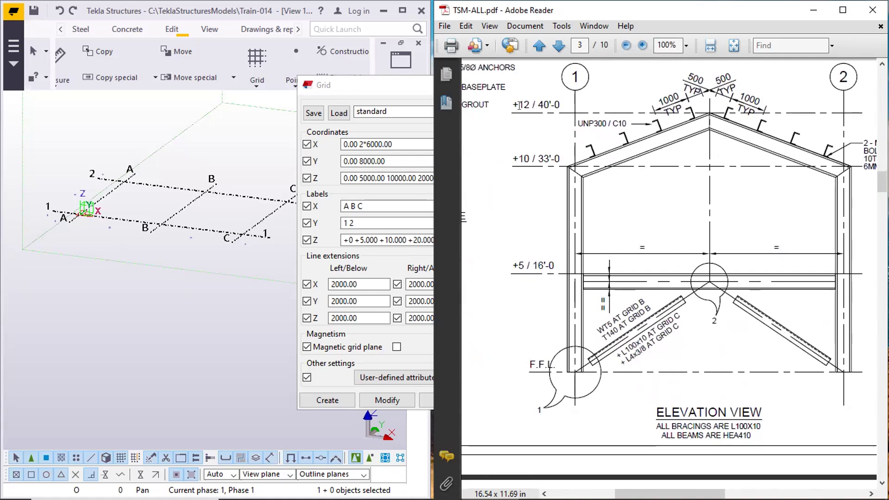
drag(536, 104, 560, 105)
scroll(536, 124, left, 3)
scroll(531, 126, up, 3)
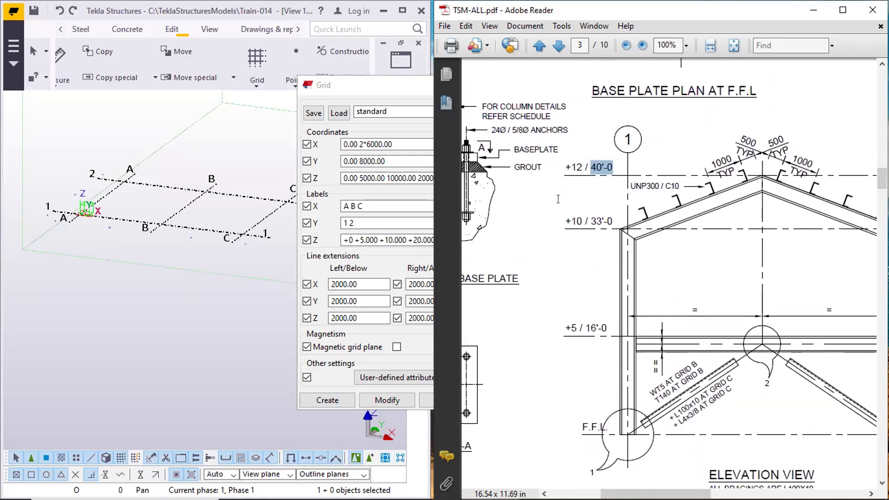
drag(565, 220, 581, 222)
drag(570, 328, 577, 328)
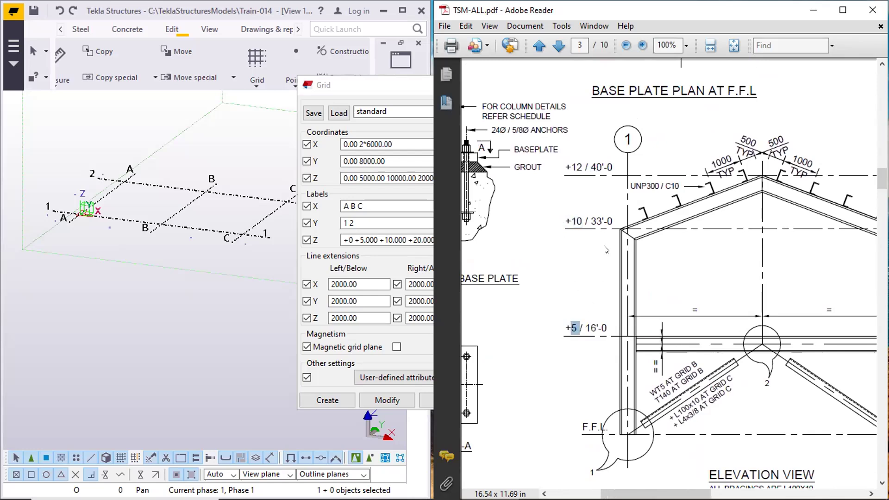
Compare the spacing dimensions in the base plate plan with the level notation in the elevation view, clearing the highlighted text
scroll(607, 202, up, 7)
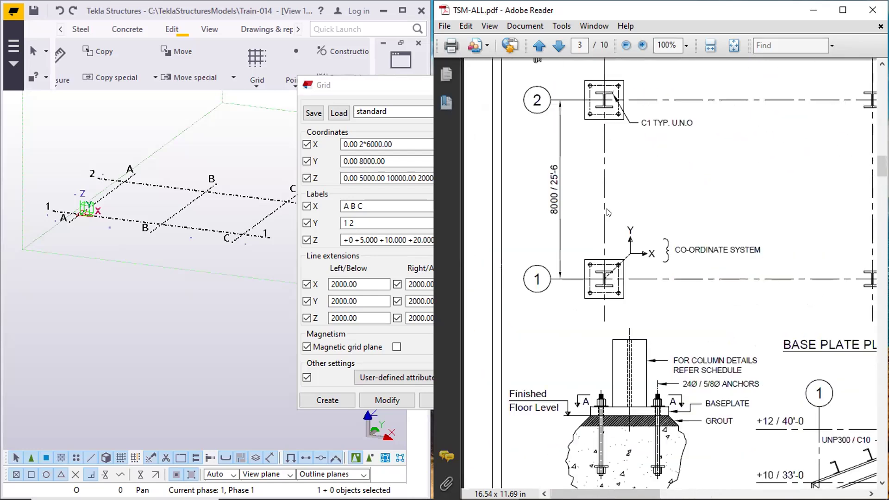
scroll(627, 193, up, 3)
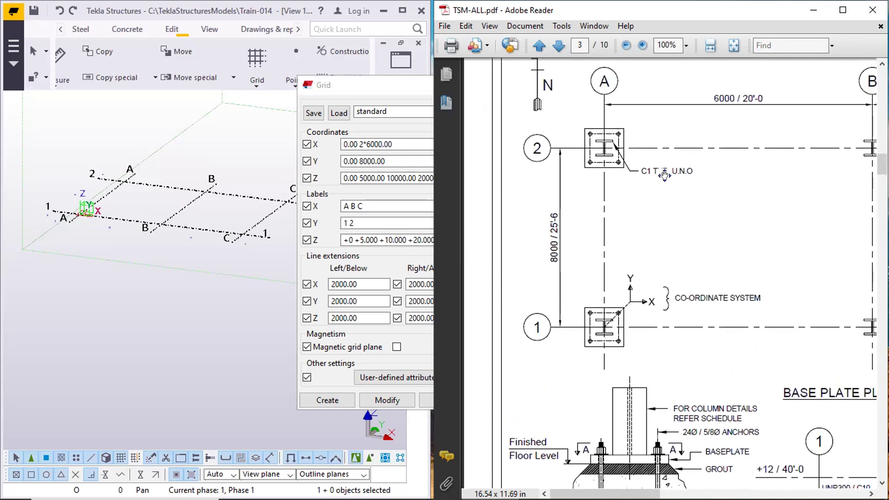
scroll(669, 194, up, 2)
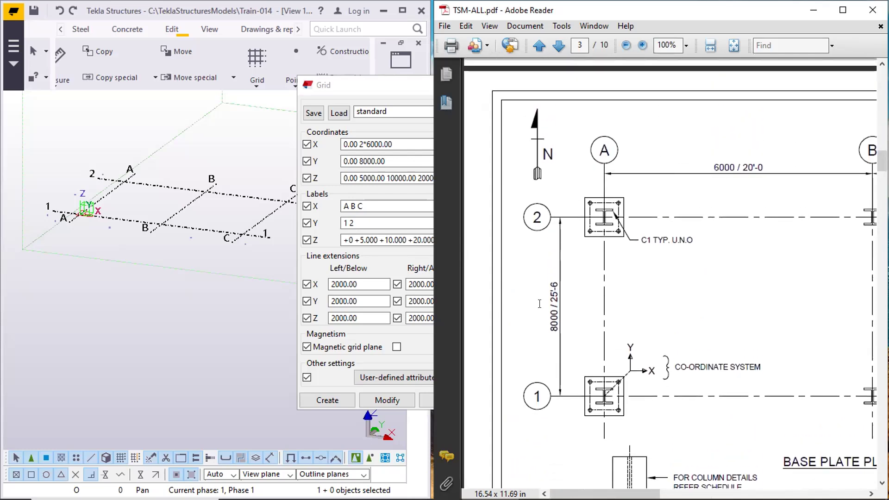
scroll(630, 307, down, 10)
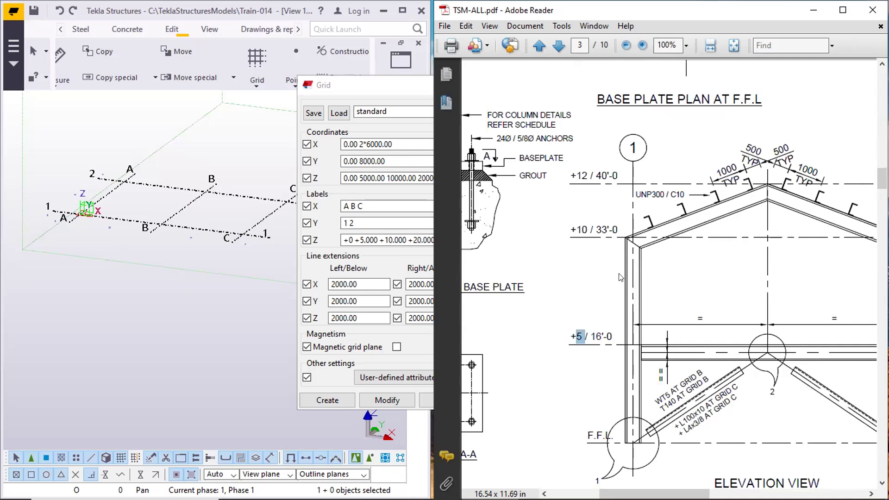
scroll(583, 252, up, 10)
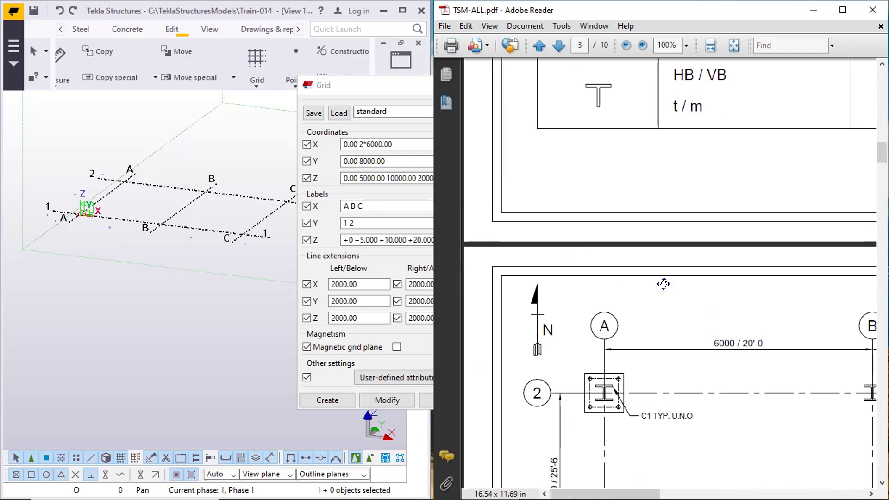
scroll(663, 283, down, 5)
middle_drag(620, 306, 630, 313)
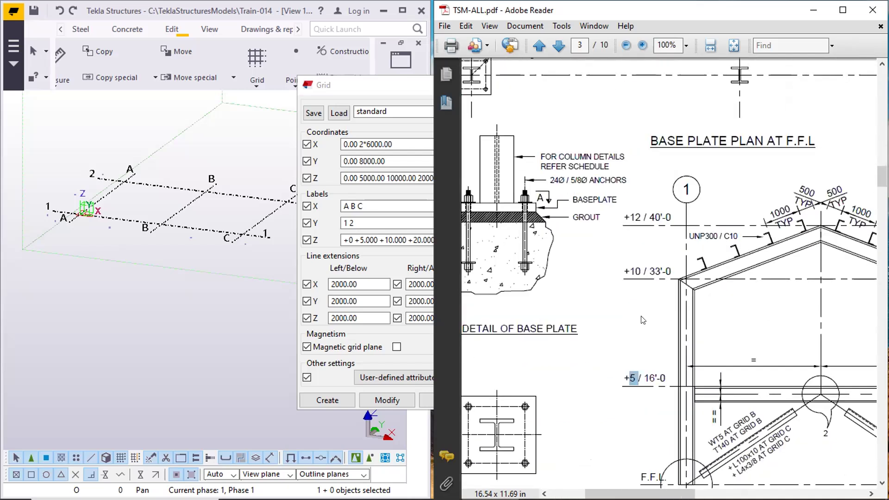
scroll(643, 319, down, 3)
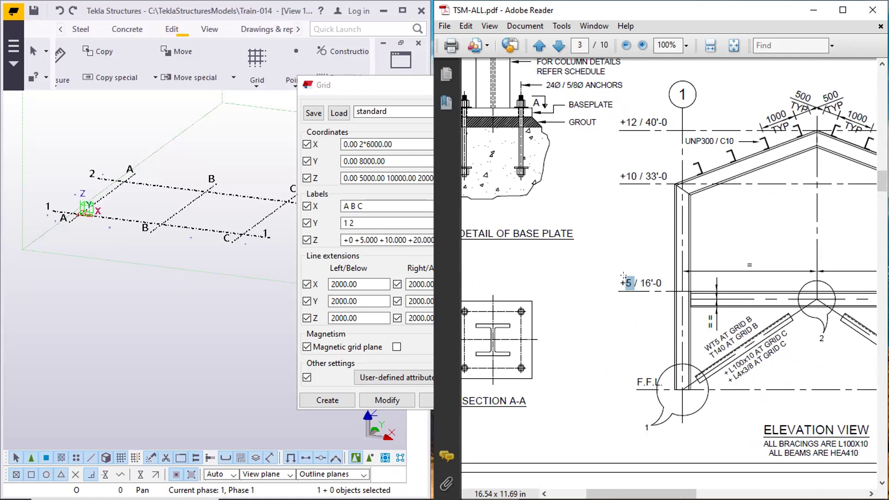
click(630, 320)
Check the general notes on page 3 for the units of dimensions and levels, relating them to the plan and elevation view
middle_drag(652, 328, 679, 290)
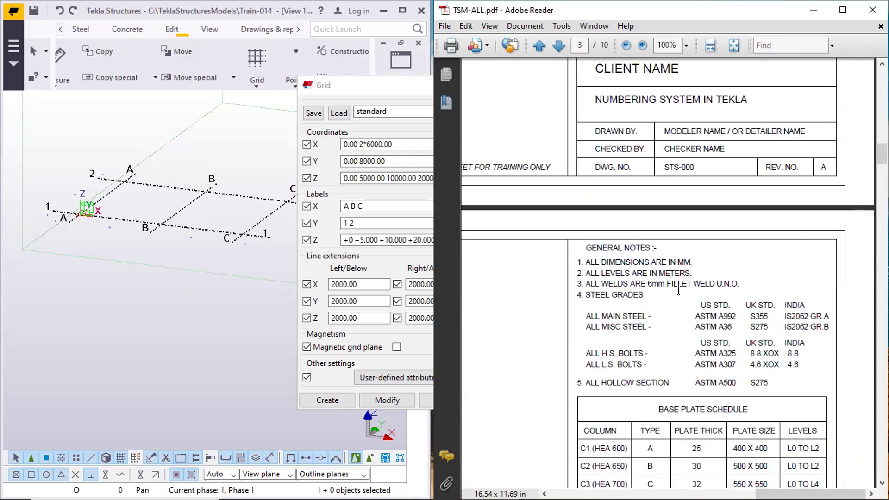
scroll(677, 271, down, 3)
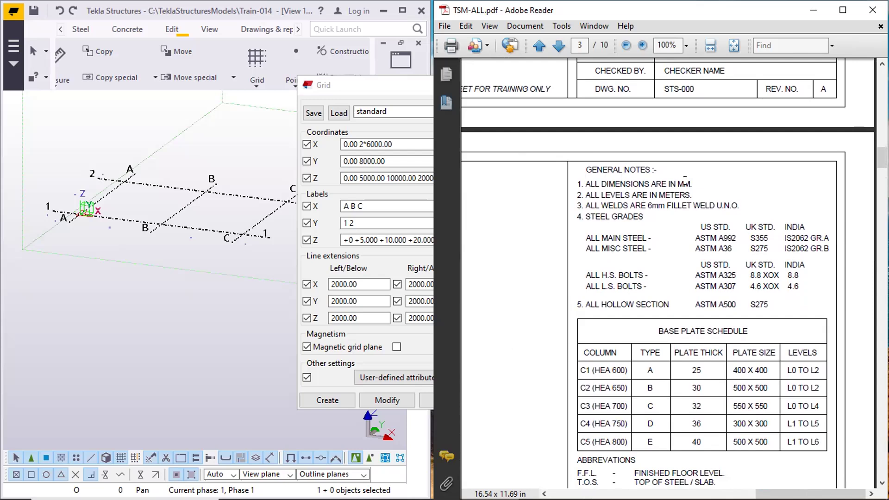
scroll(626, 201, left, 10)
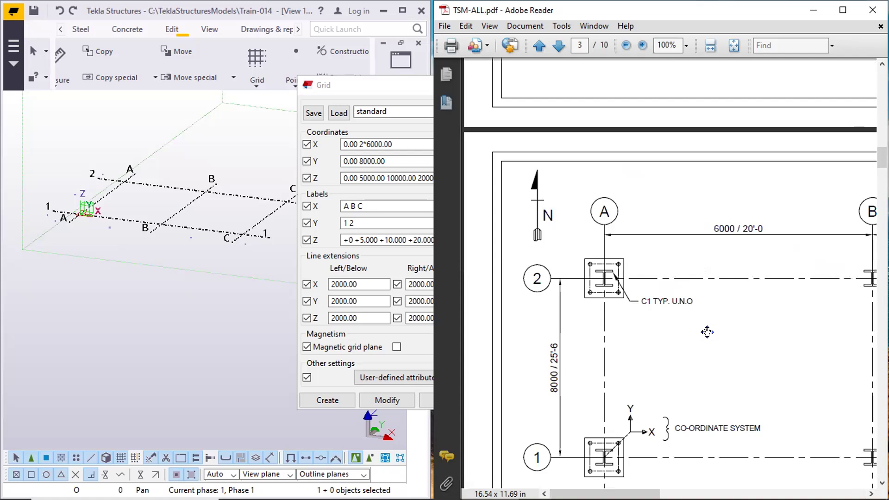
scroll(708, 329, right, 8)
scroll(698, 352, down, 8)
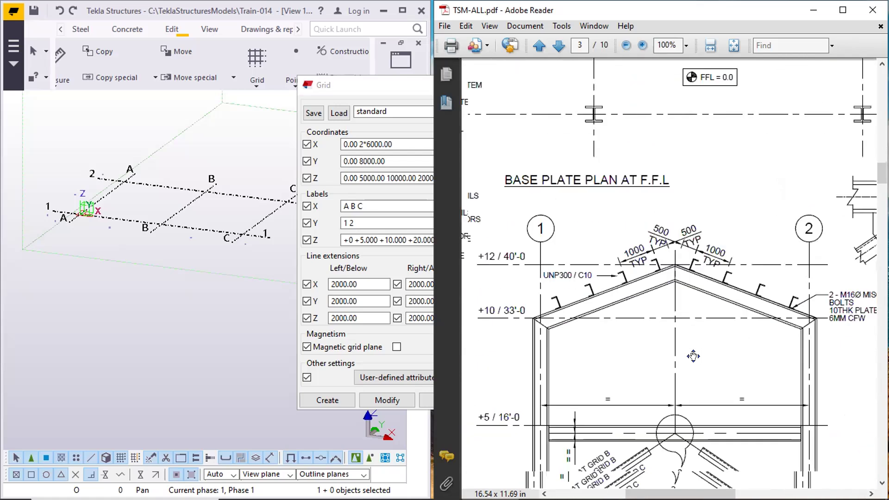
scroll(693, 355, down, 5)
scroll(602, 315, left, 2)
scroll(708, 229, right, 10)
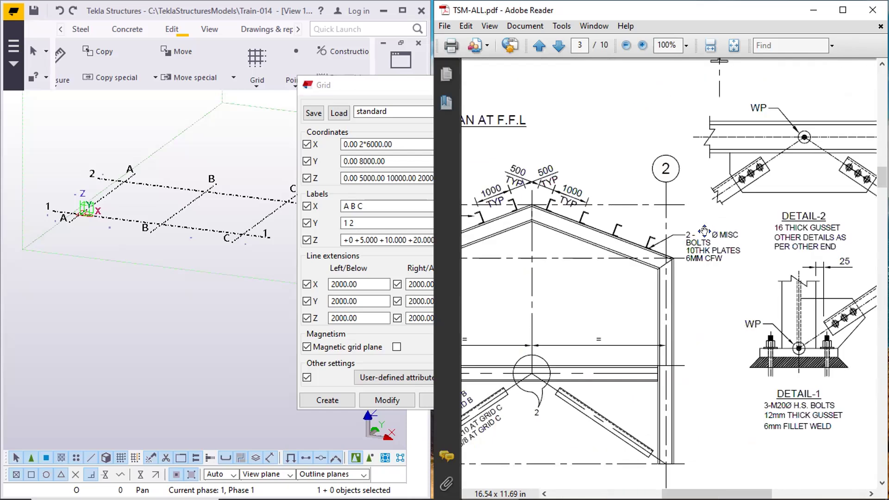
scroll(710, 207, up, 5)
scroll(708, 207, right, 5)
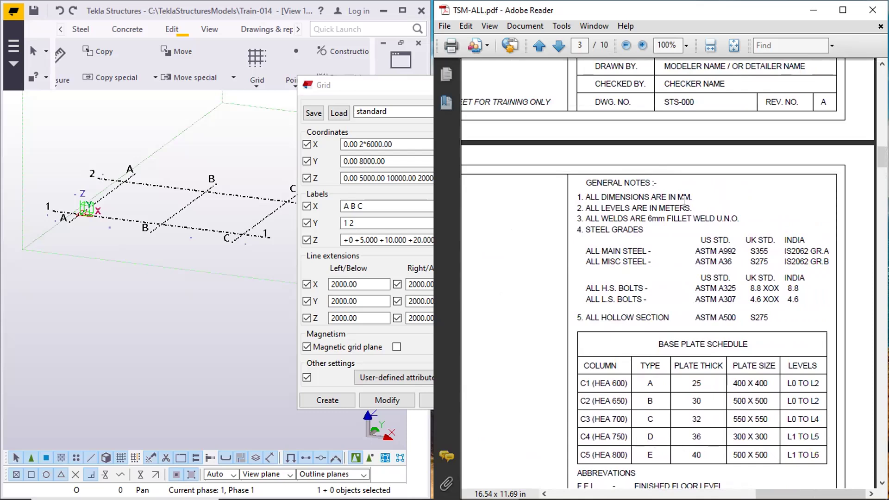
scroll(648, 209, down, 5)
scroll(683, 224, left, 12)
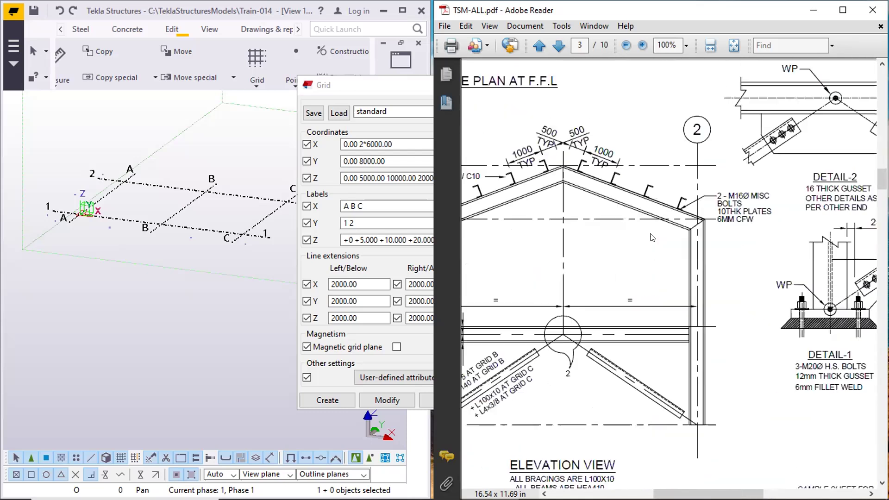
scroll(629, 246, left, 4)
scroll(621, 222, up, 2)
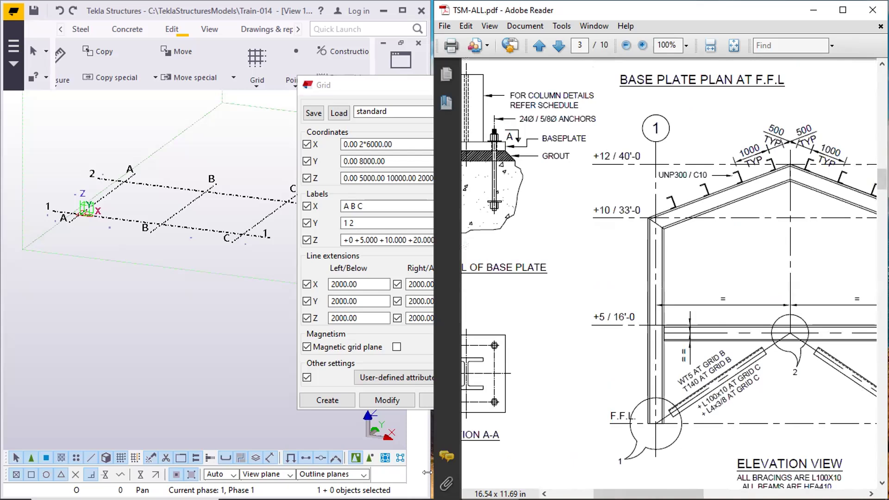
Switch to Calculator and convert the 5 m and 10 m levels to millimetres by multiplying each by 1000
key(super)
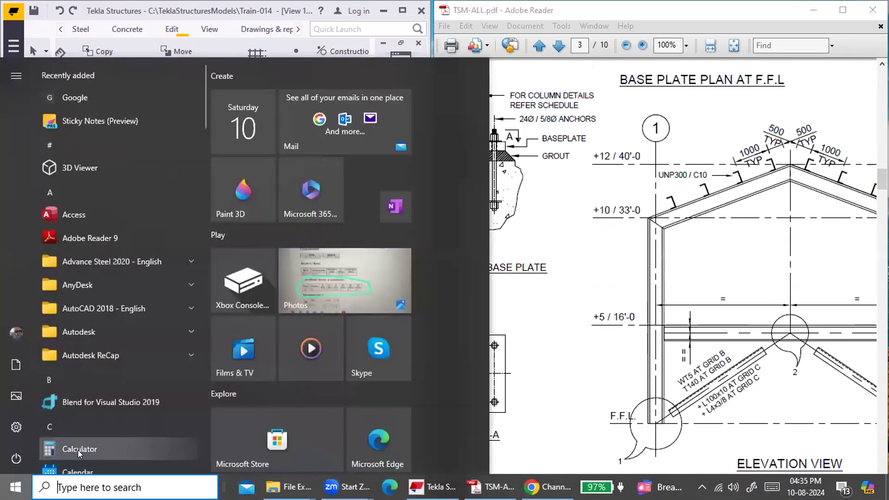
click(78, 450)
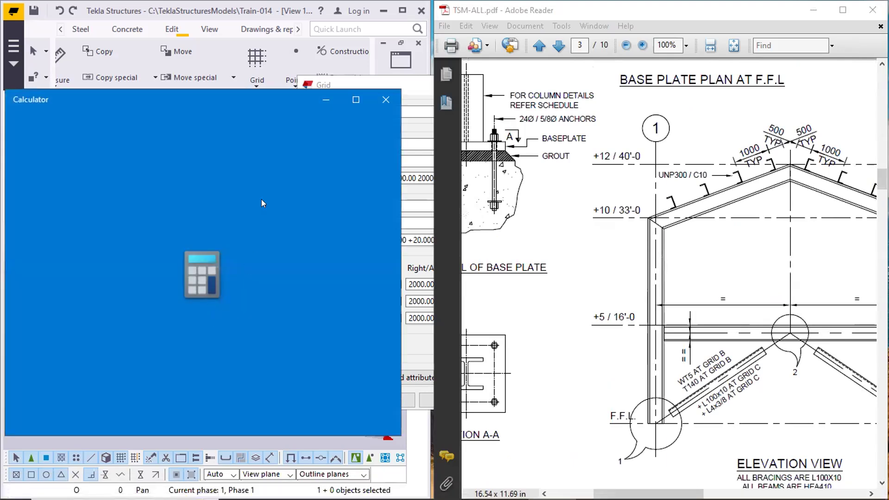
text(5*1000)
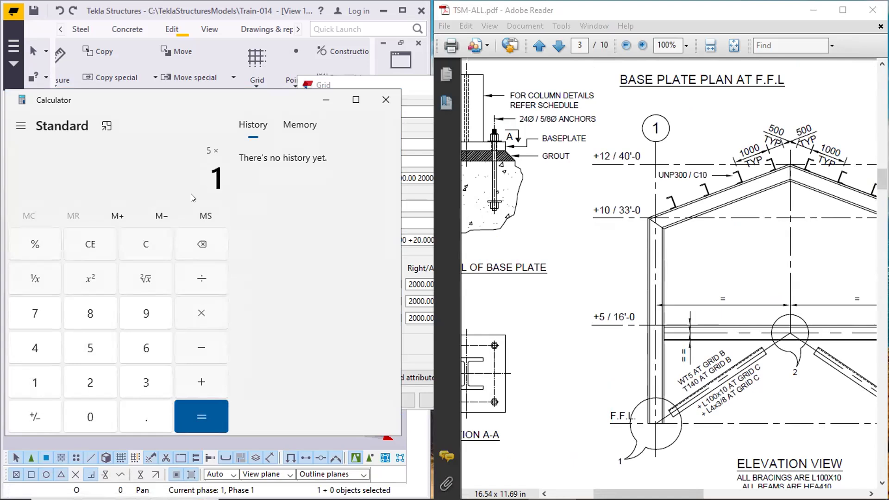
key(Return)
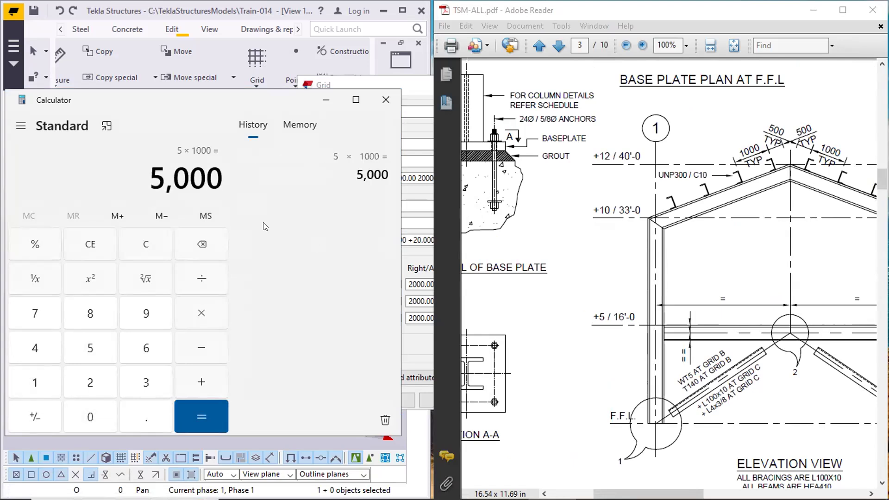
key(Escape)
text(1)
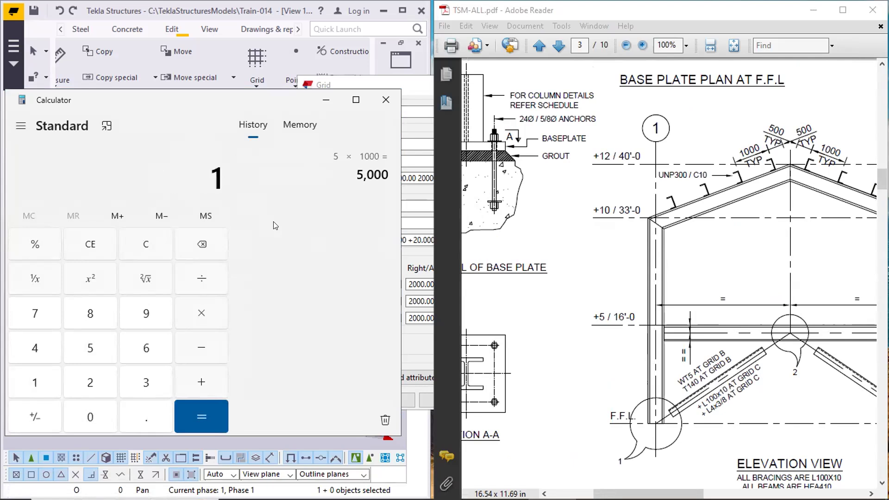
text(0*1000)
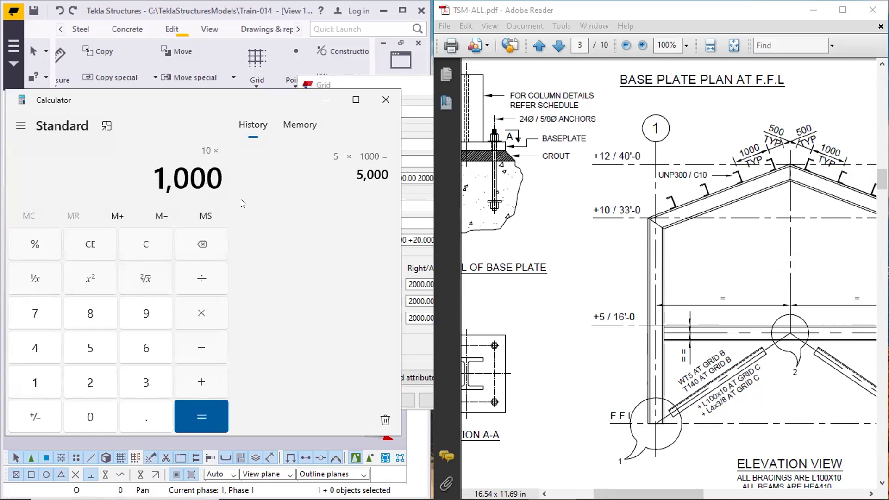
key(Return)
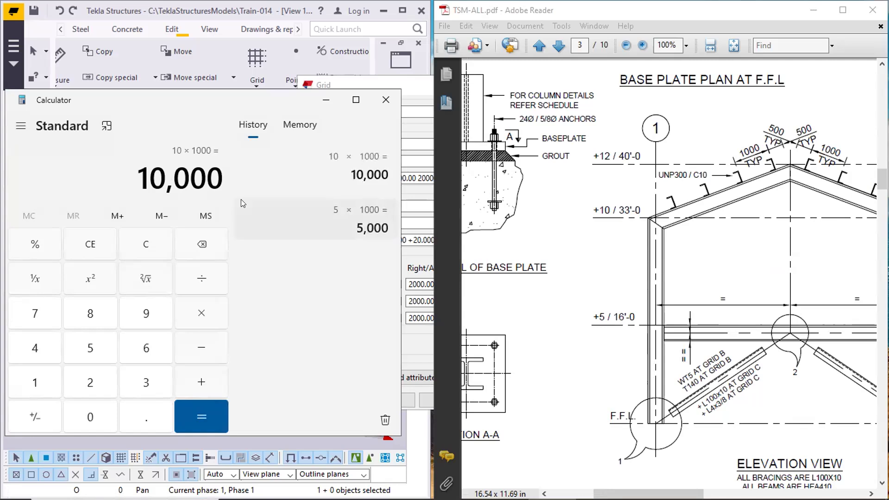
Convert 20 m to millimetres by multiplying by 1000, and close Calculator
key(Escape)
text(20)
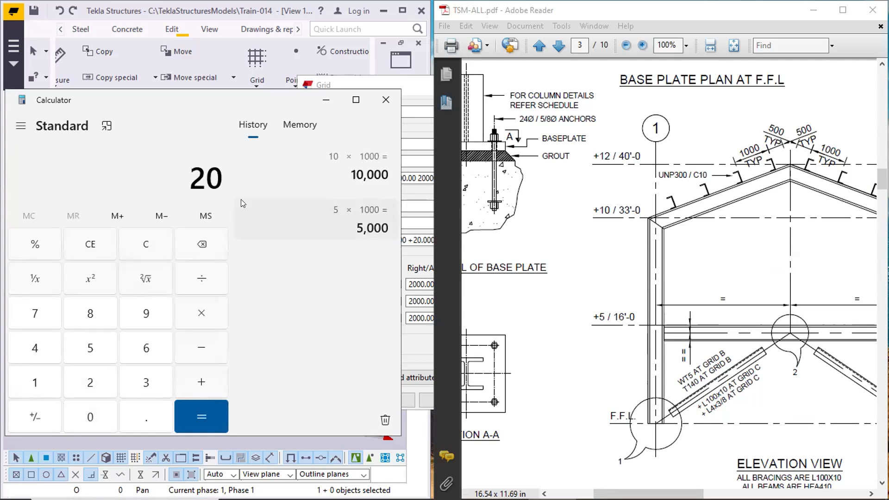
key(asterisk)
text(1000)
key(Return)
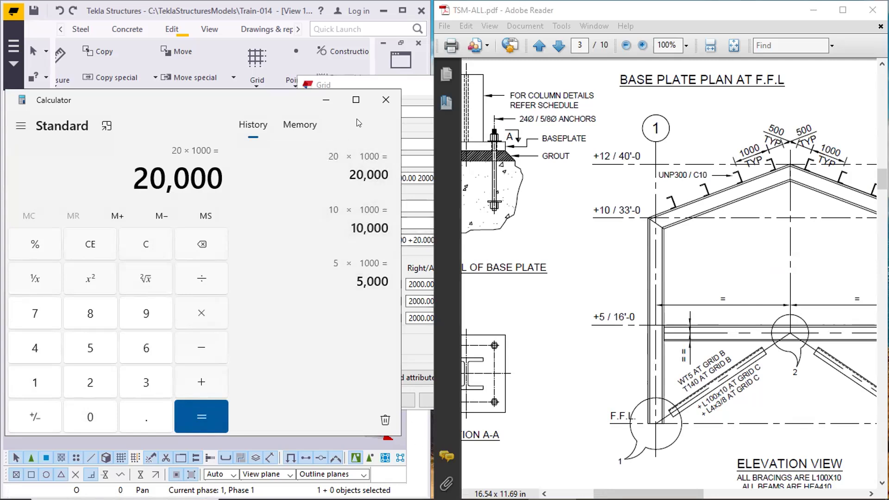
click(380, 106)
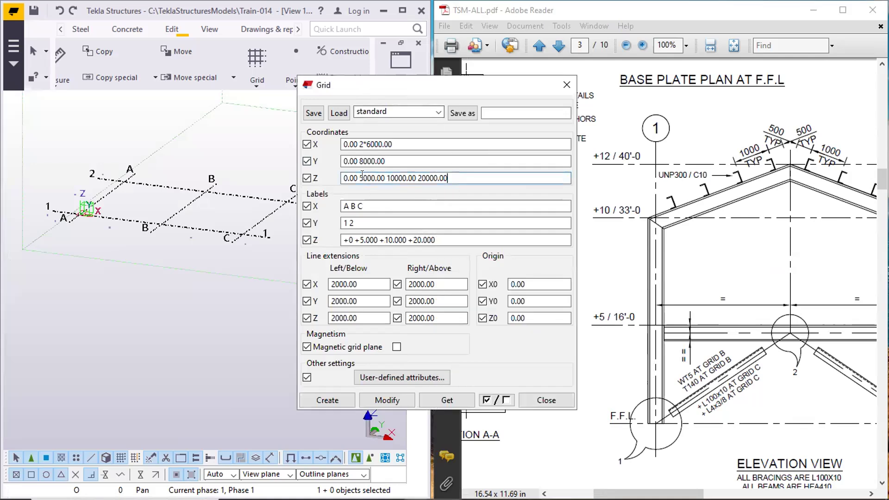
Set the last Z coordinate of the grid to 12000.00
click(389, 177)
drag(417, 177, 486, 173)
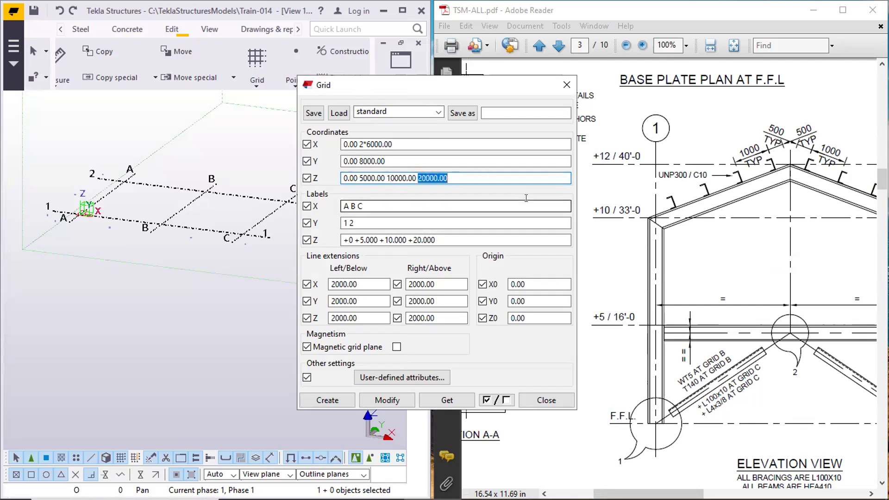
text(12000.00)
key(Home)
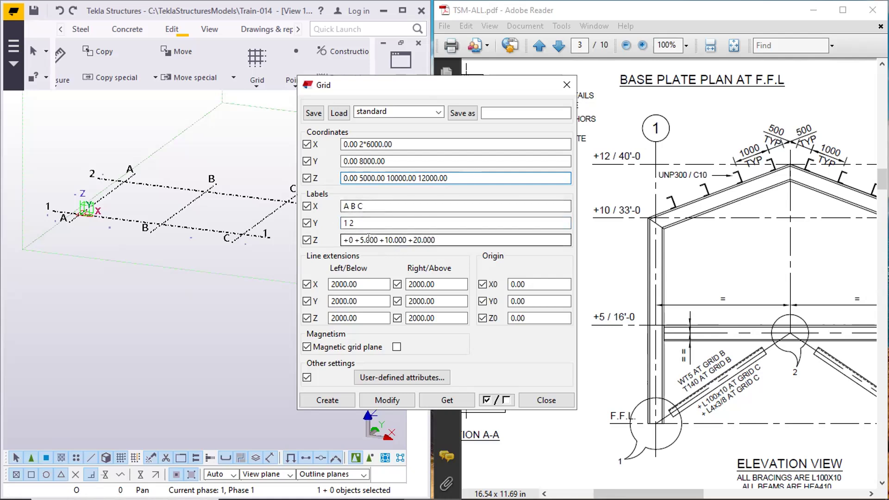
Change the last Z label of the grid to +12.000
click(412, 240)
text(12)
key(Delete)
key(Delete)
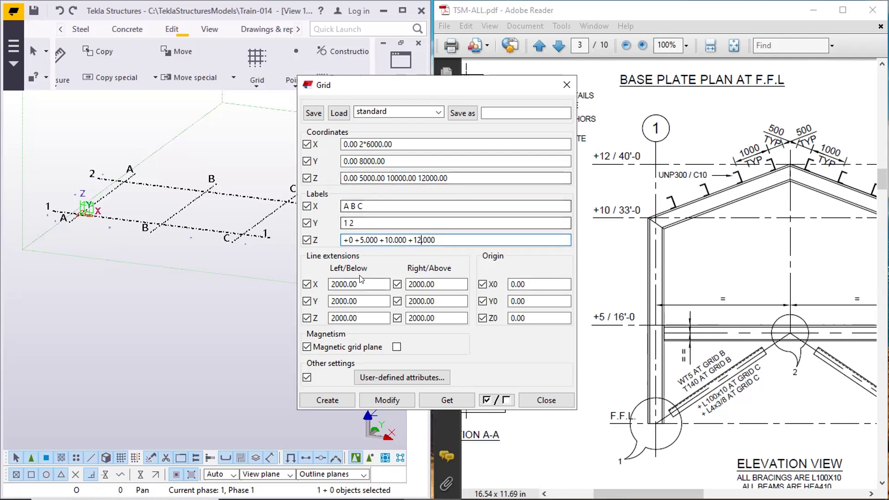
Add the unit suffix m to the Z labels and write the zero level in full, giving +0.000m +5.000m +10.000m +12.000m
click(361, 240)
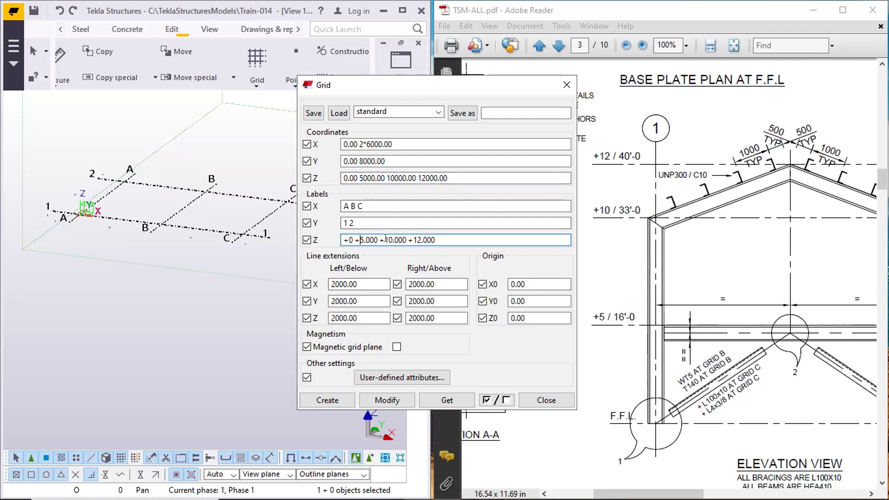
click(377, 239)
text(m)
text(m)
click(351, 239)
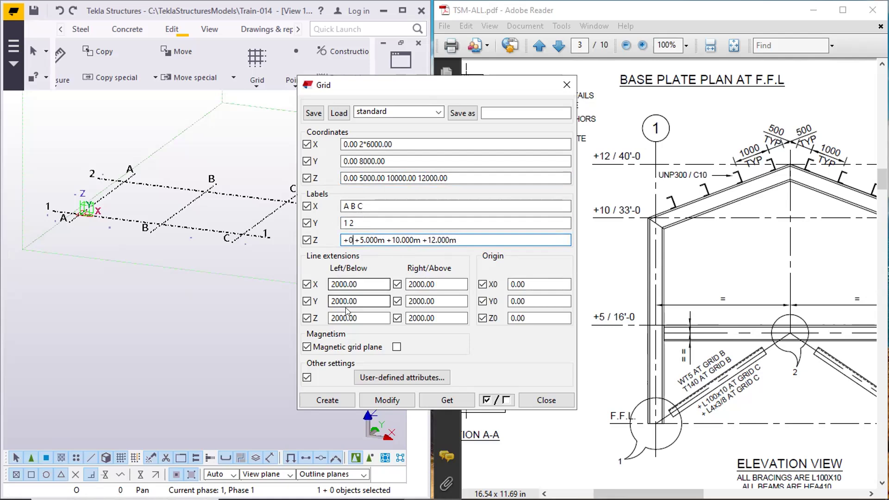
text(.000)
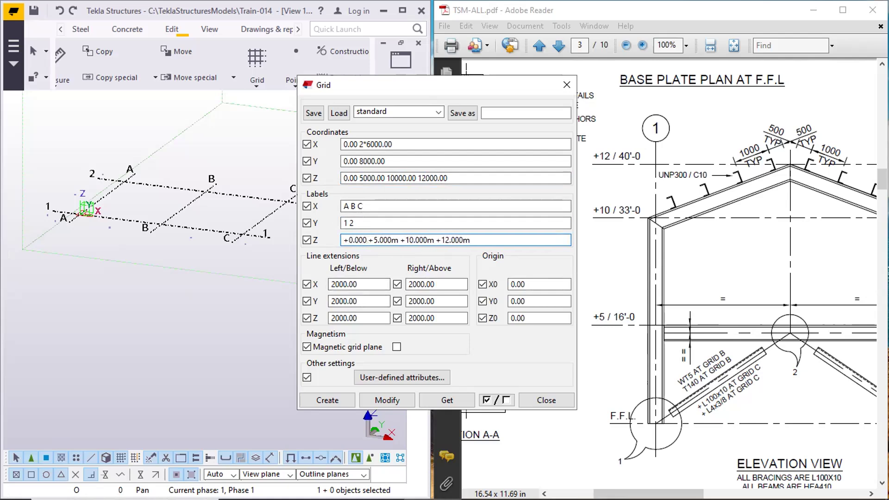
text(m)
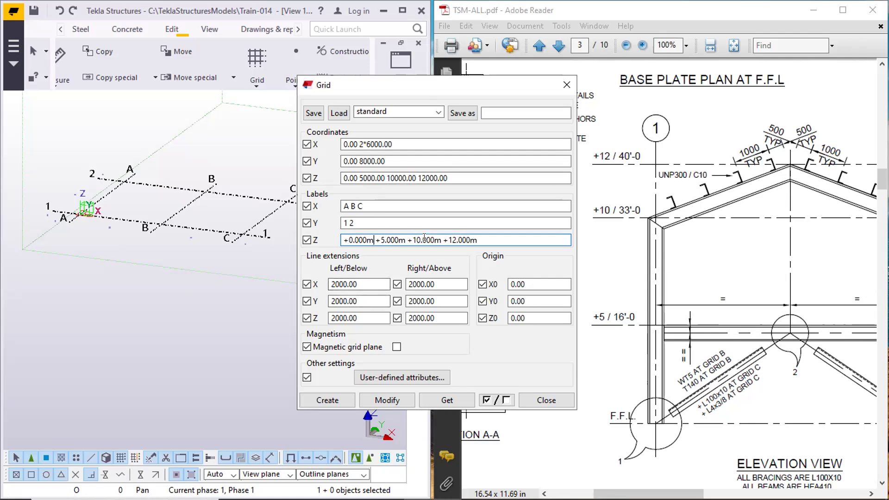
Remove the m suffix from all four Z labels, leaving +0.000 +5.000 +10.000 +12.000
click(478, 239)
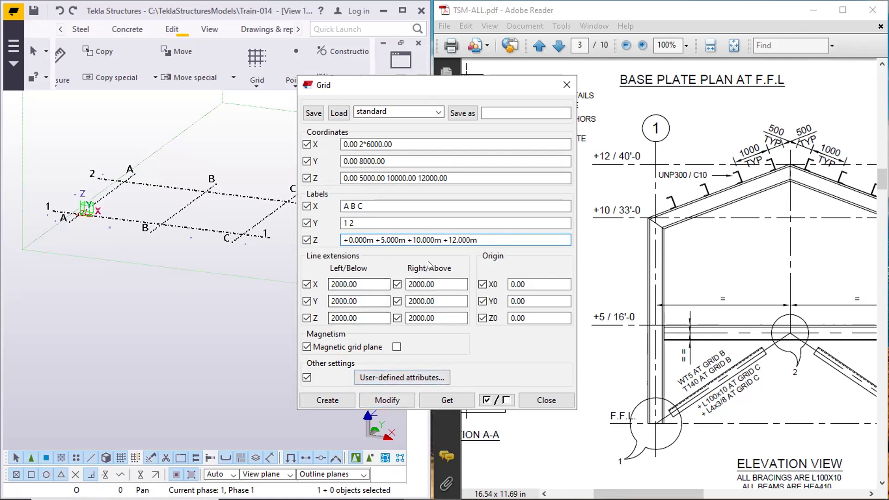
key(BackSpace)
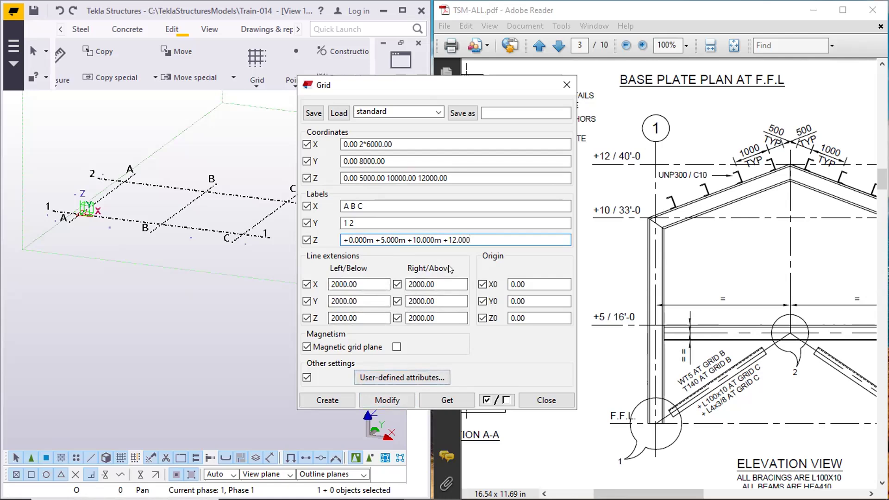
click(441, 240)
key(BackSpace)
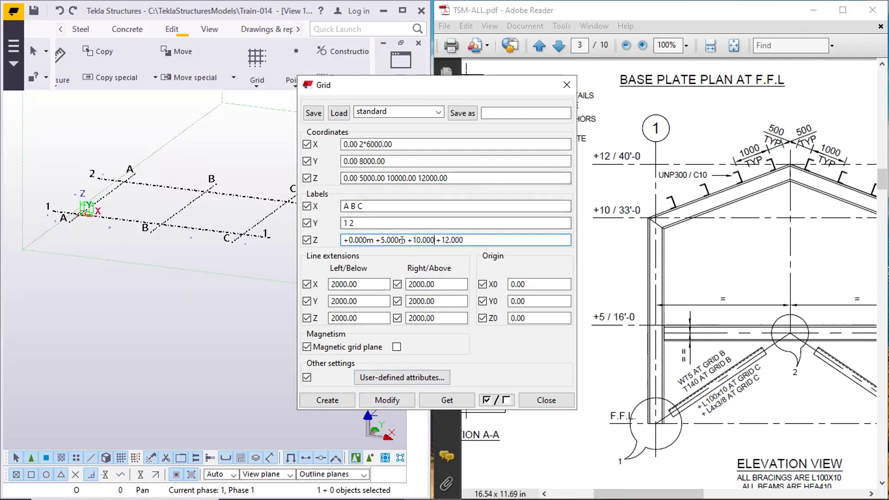
key(BackSpace)
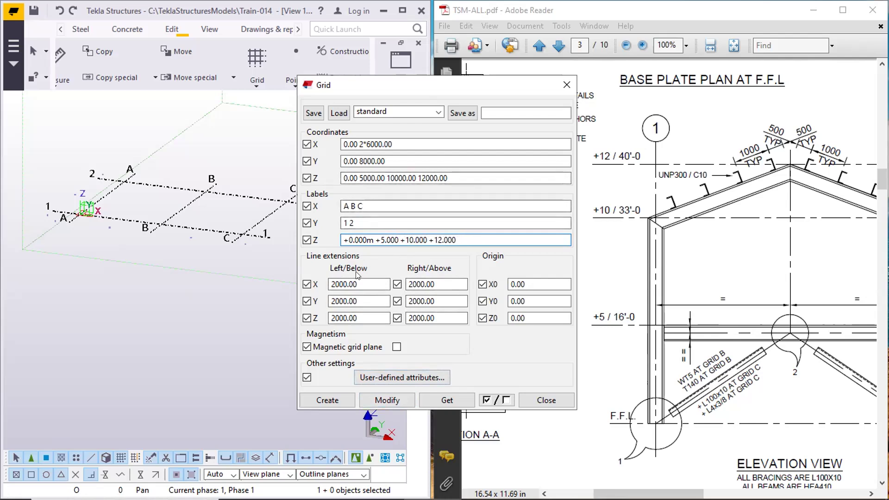
key(Left)
key(Left)
key(Left)
key(Left)
key(Left)
key(Left)
key(Left)
key(BackSpace)
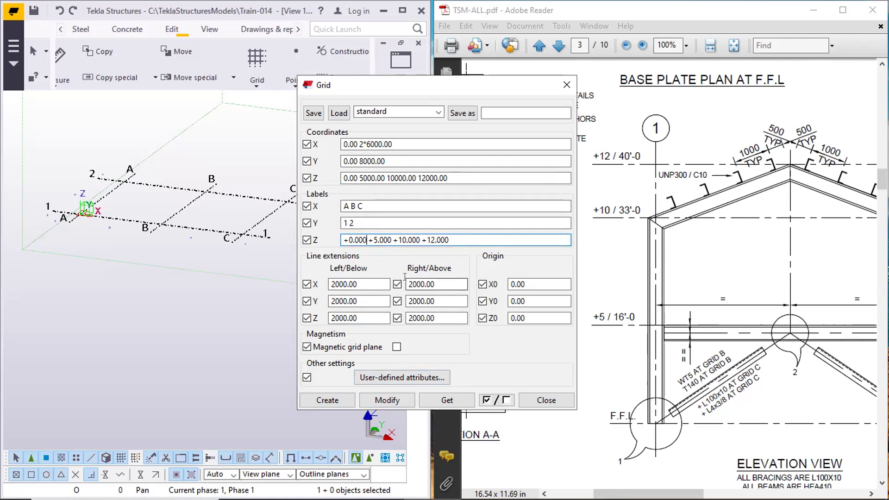
key(End)
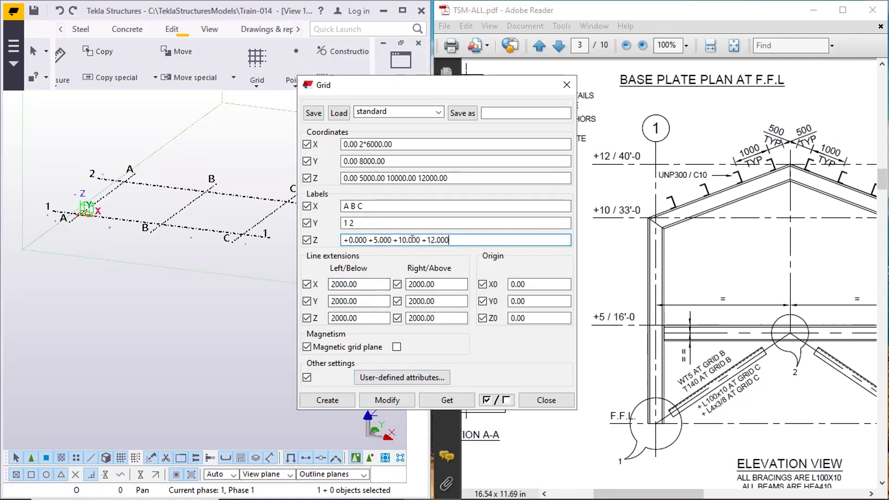
Modify the grid with the new Z coordinates and labels, accepting the coordinate replacement, and close the grid settings
click(391, 399)
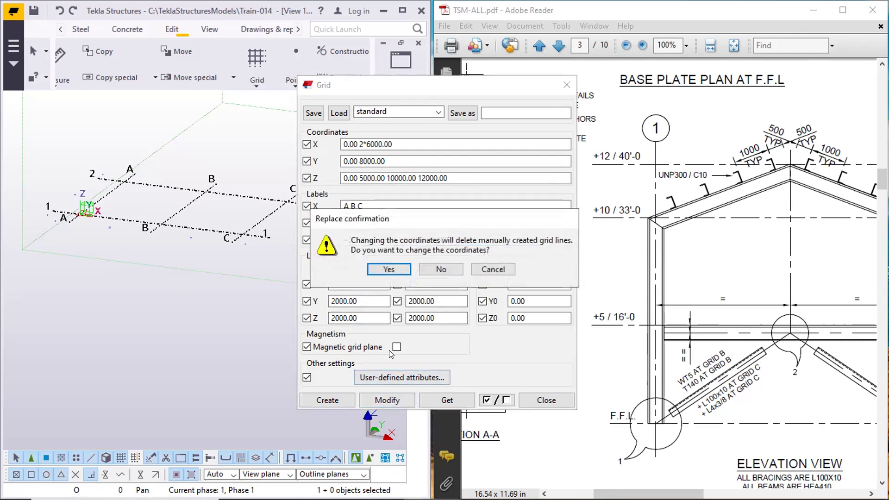
click(396, 271)
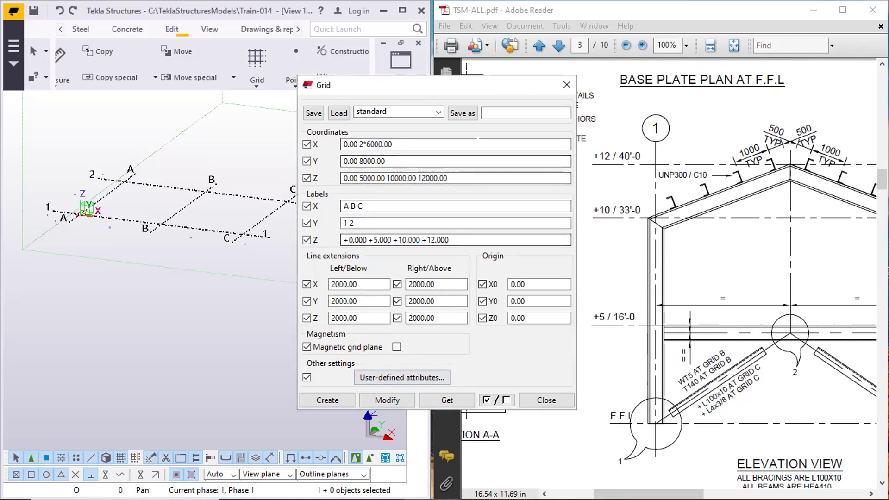
scroll(137, 152, down, 2)
middle_drag(137, 152, 144, 251)
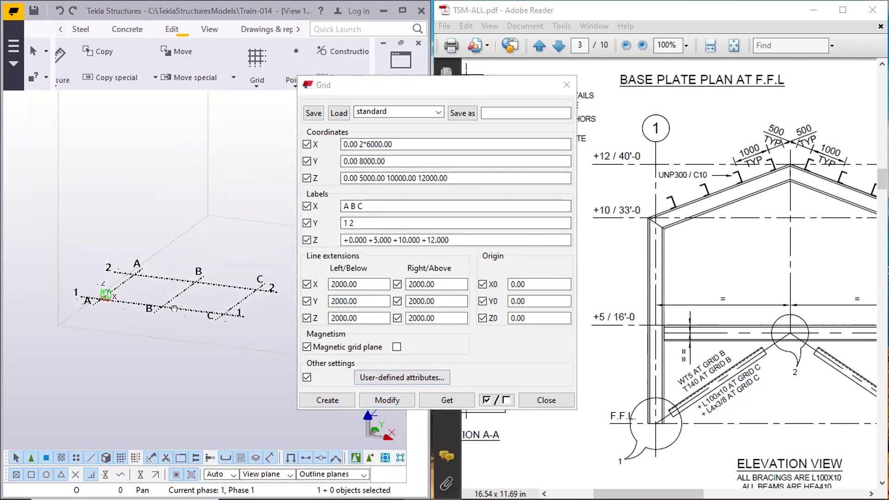
middle_drag(139, 185, 136, 283)
scroll(136, 283, down, 2)
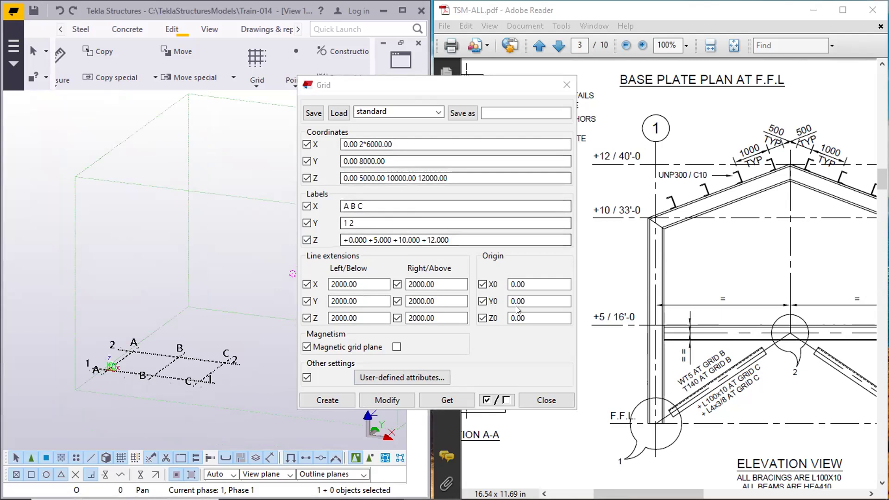
click(545, 400)
Fit the work area of the 3D view to the entire model
scroll(235, 283, down, 1)
middle_drag(234, 283, 186, 256)
scroll(202, 261, down, 1)
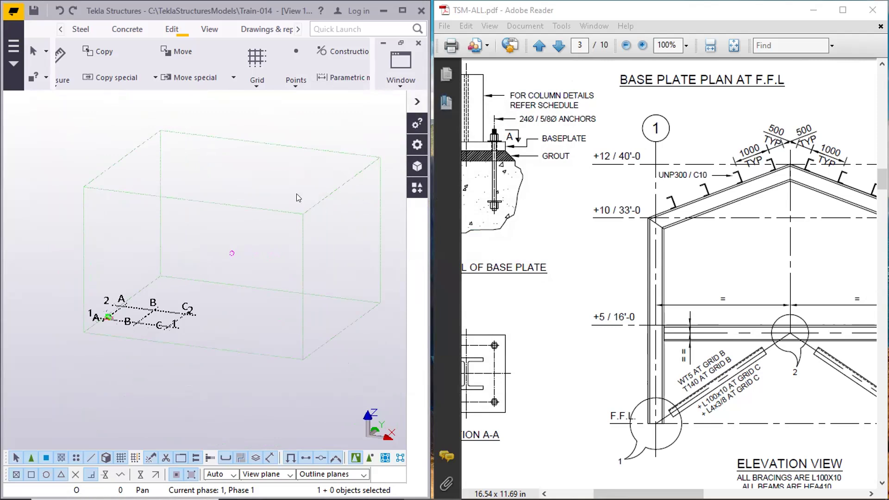
click(255, 220)
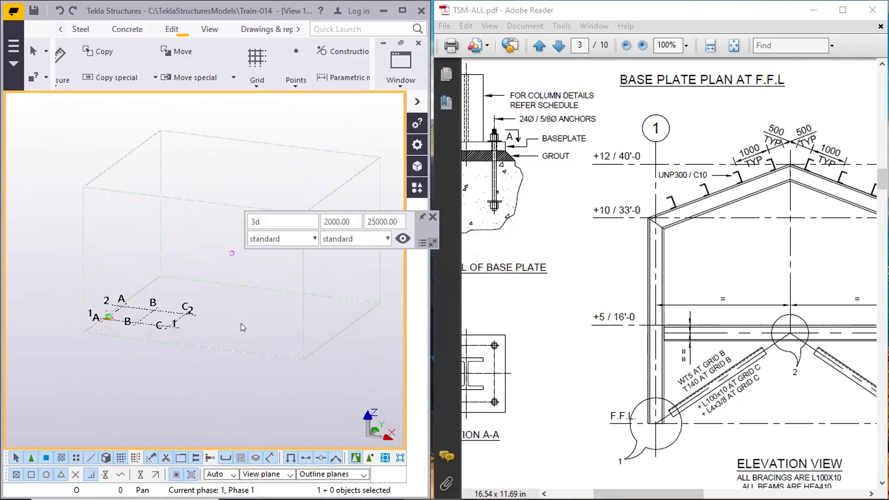
right_click(250, 336)
key(Escape)
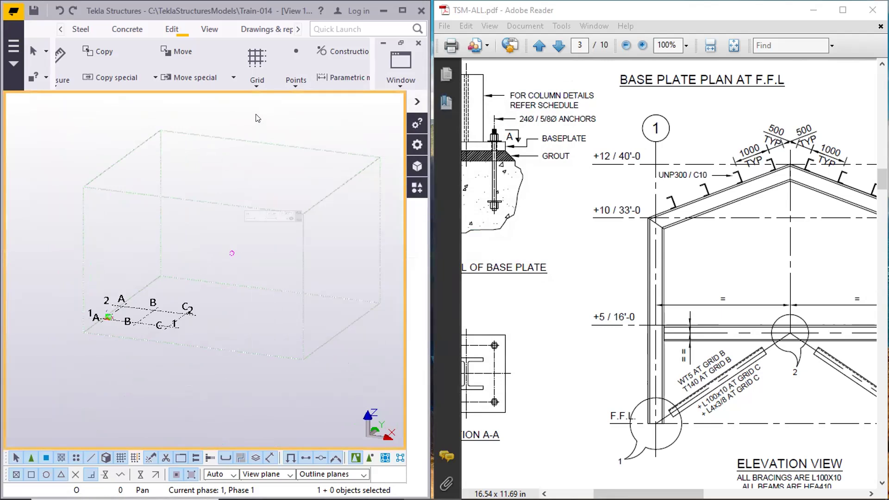
right_click(305, 376)
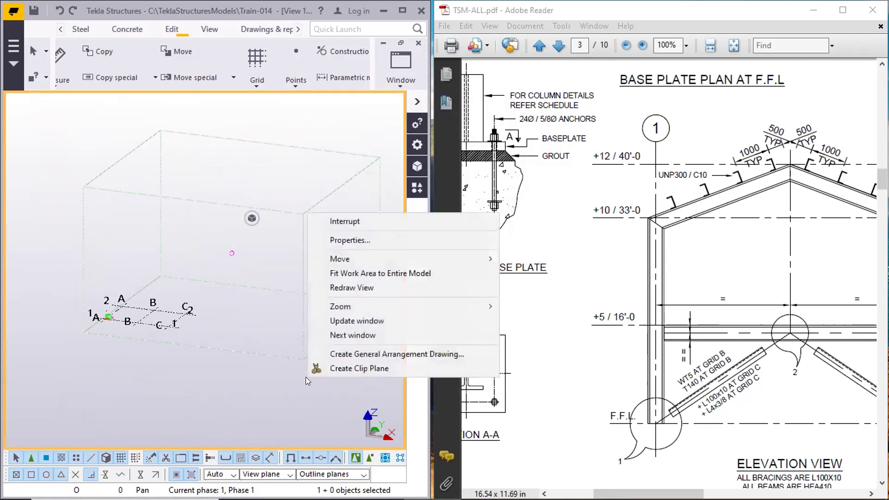
click(347, 273)
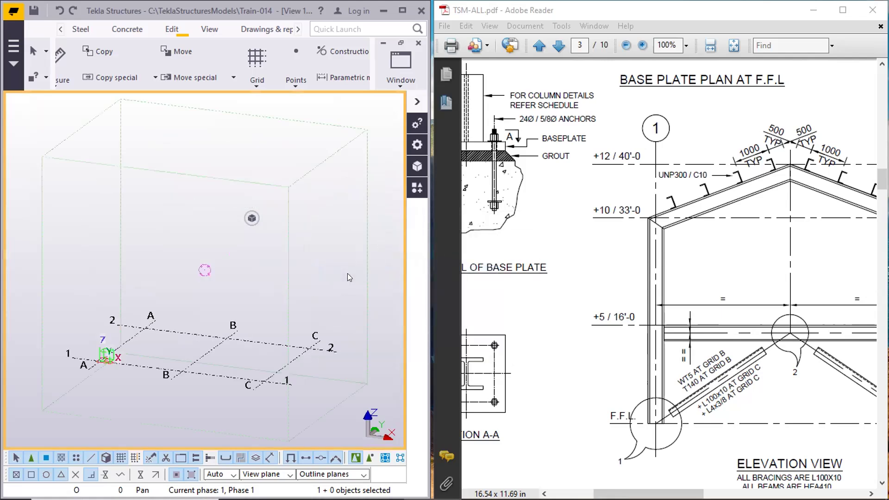
Examine the work area box around the A-B-C and 1-2 grid in the 3D view
scroll(320, 274, down, 2)
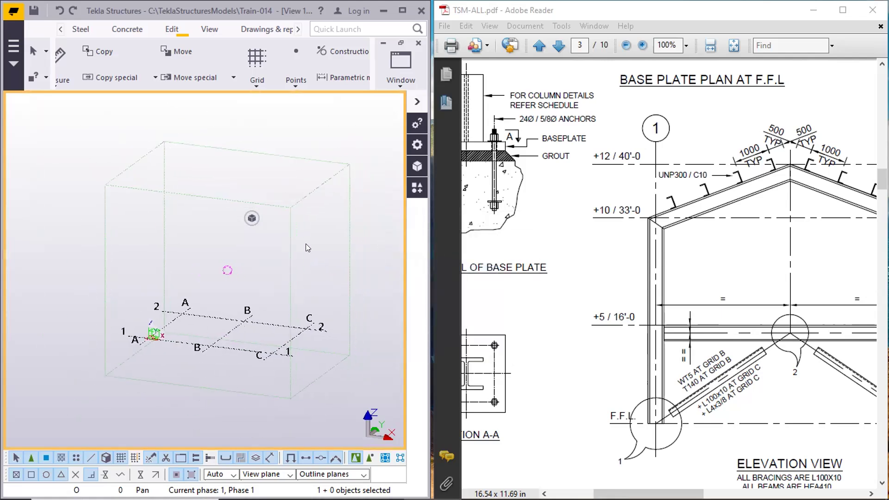
scroll(208, 266, down, 2)
middle_drag(208, 269, 158, 267)
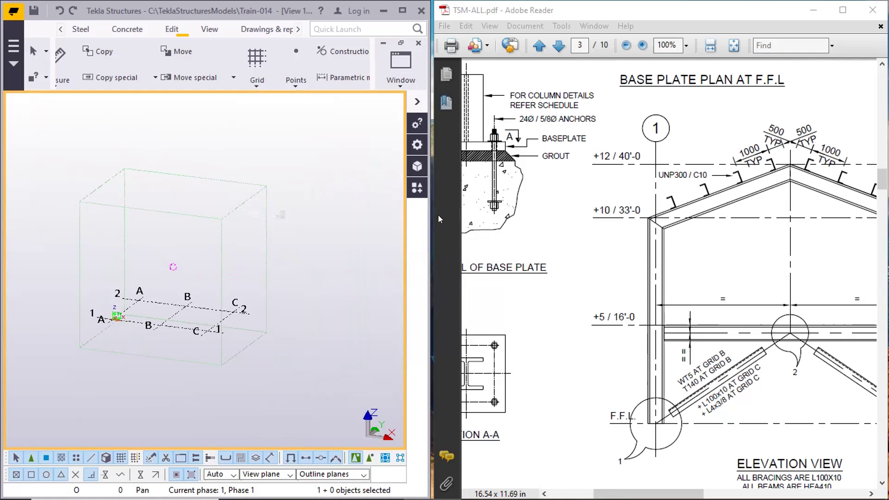
scroll(338, 235, down, 2)
scroll(211, 254, up, 3)
middle_drag(179, 246, 151, 244)
scroll(184, 272, down, 1)
scroll(184, 272, up, 1)
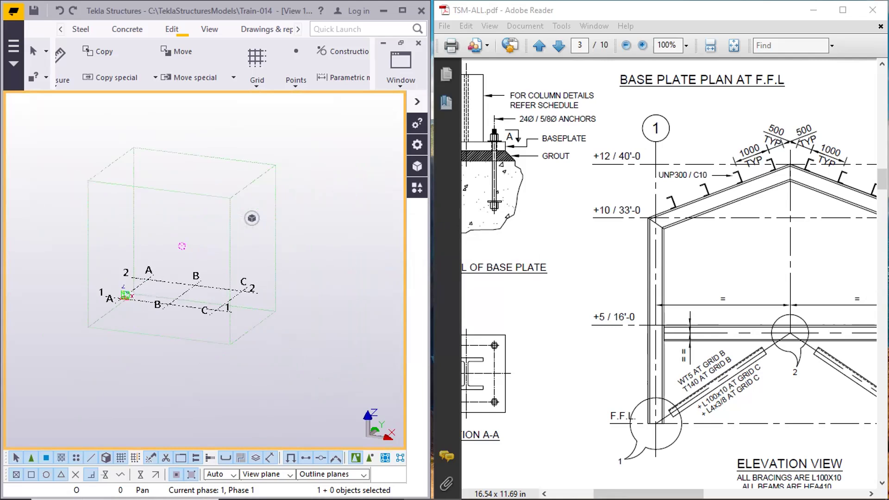
Look up the Grid Placing topics on page 1 of TSM-ALL.pdf, marking "Creating grid" and "sloping grid"
click(490, 494)
middle_drag(562, 340, 579, 234)
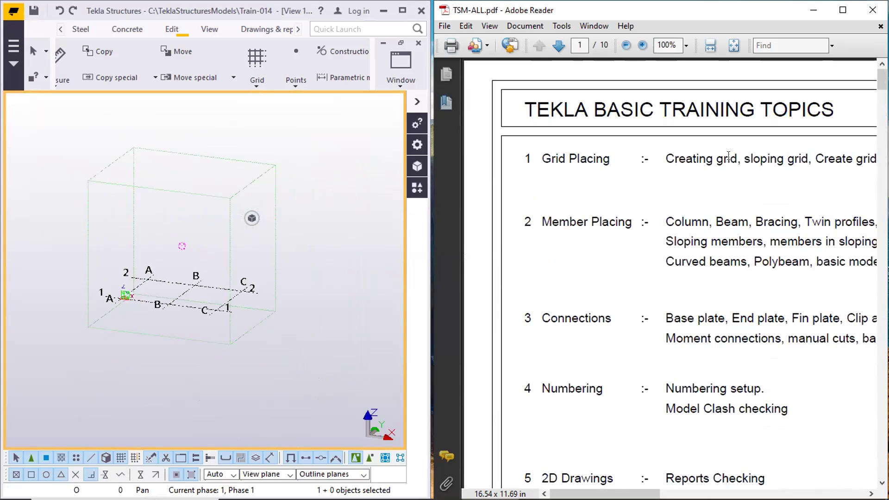
drag(740, 157, 665, 157)
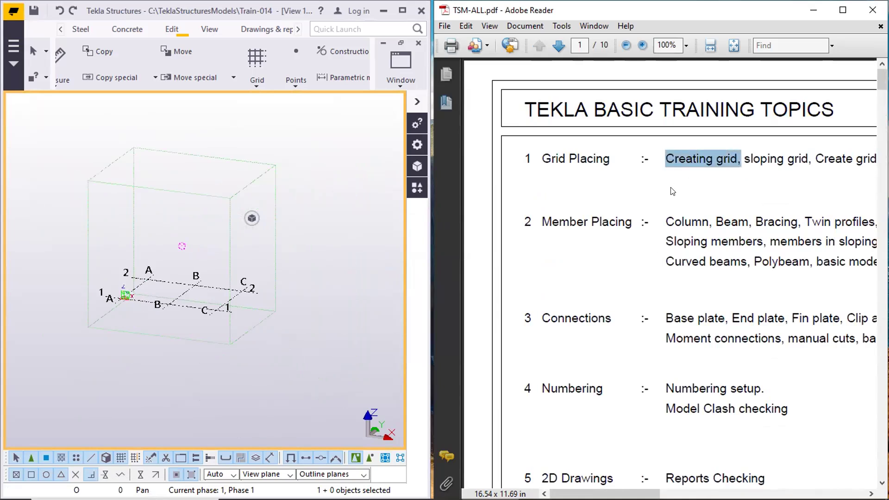
drag(810, 158, 751, 157)
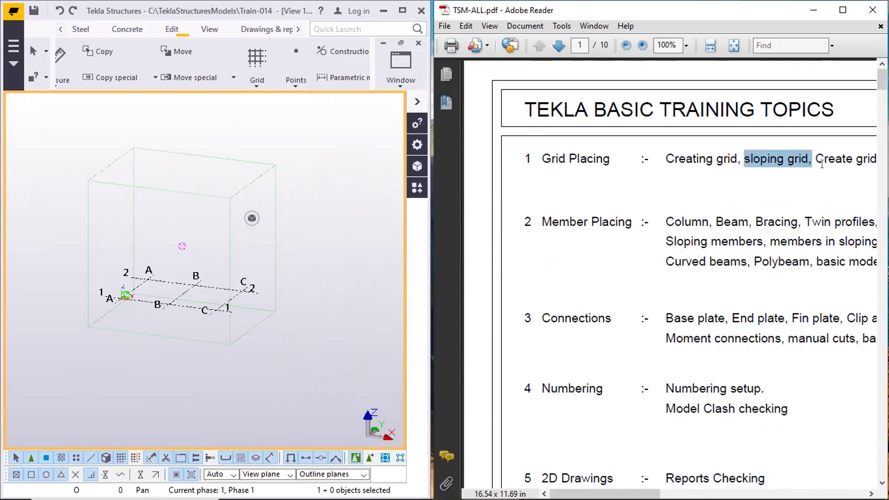
Switch back to Tekla Structures and set the 3d view's angle to Plane in its view properties
click(307, 257)
scroll(291, 266, down, 2)
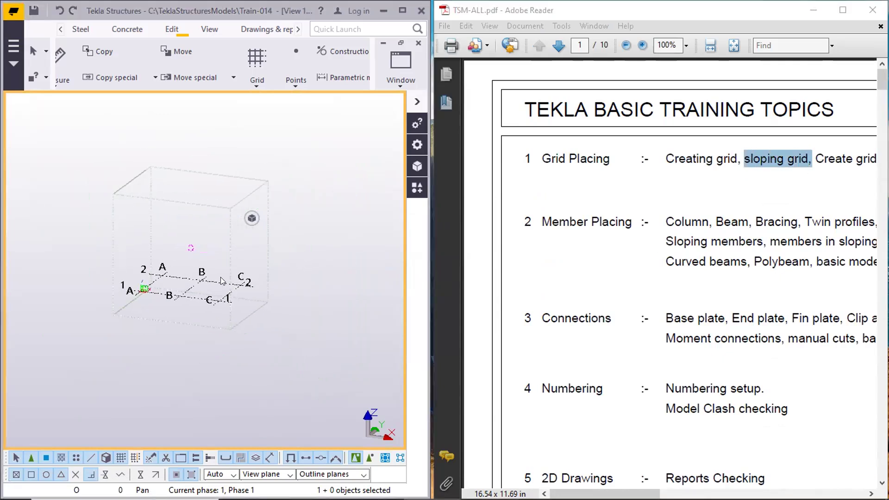
scroll(220, 277, up, 2)
scroll(201, 283, down, 1)
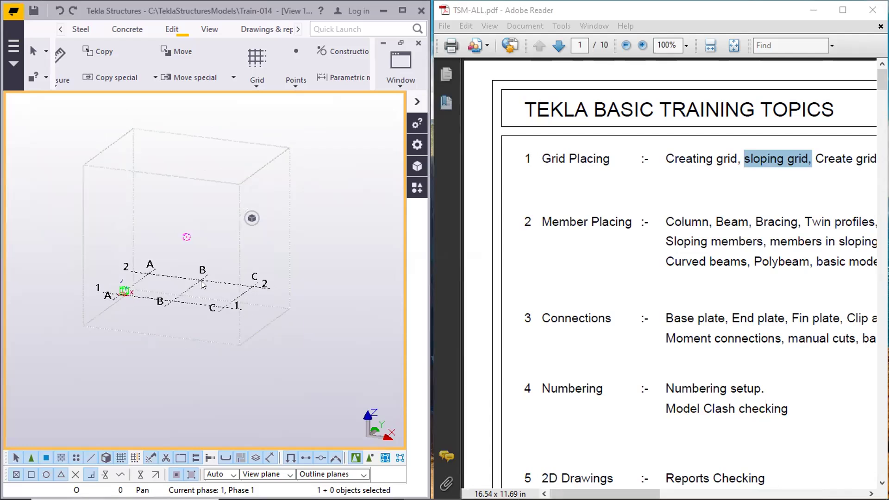
double_click(204, 234)
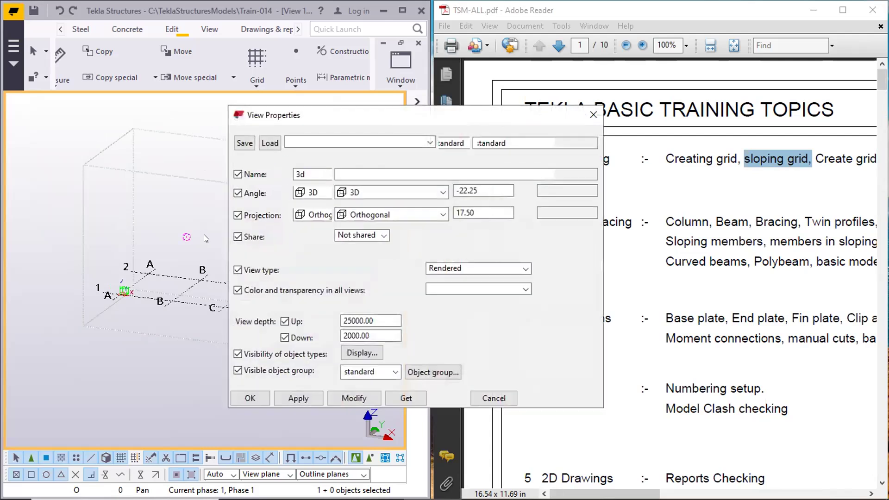
click(376, 193)
click(369, 201)
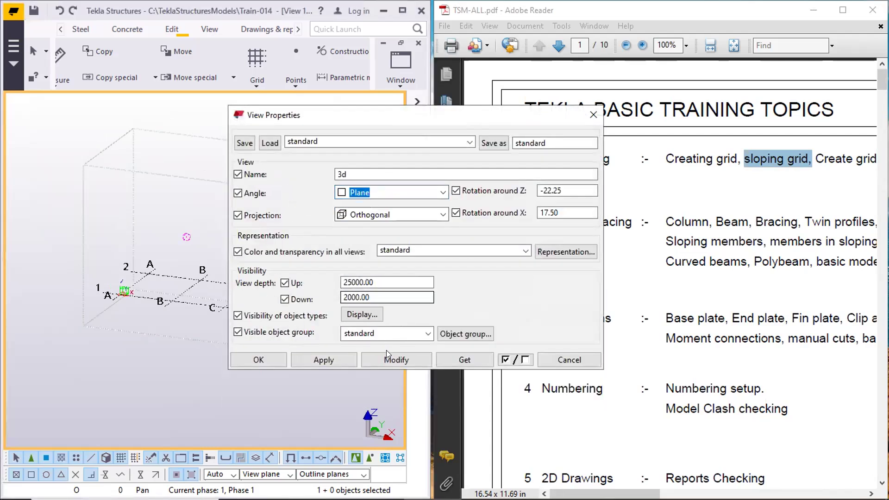
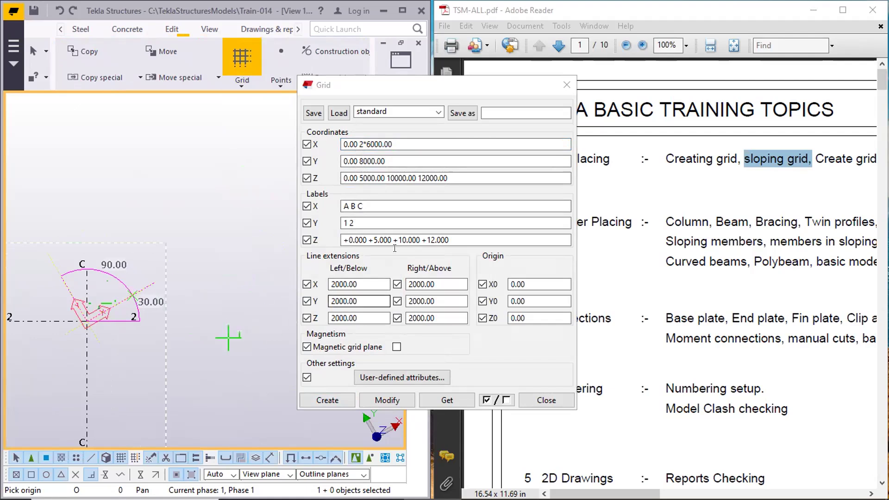
Create a grid from the standard settings on the rotated work plane at intersection C-2, then close the grid settings and end the command
click(377, 112)
click(370, 124)
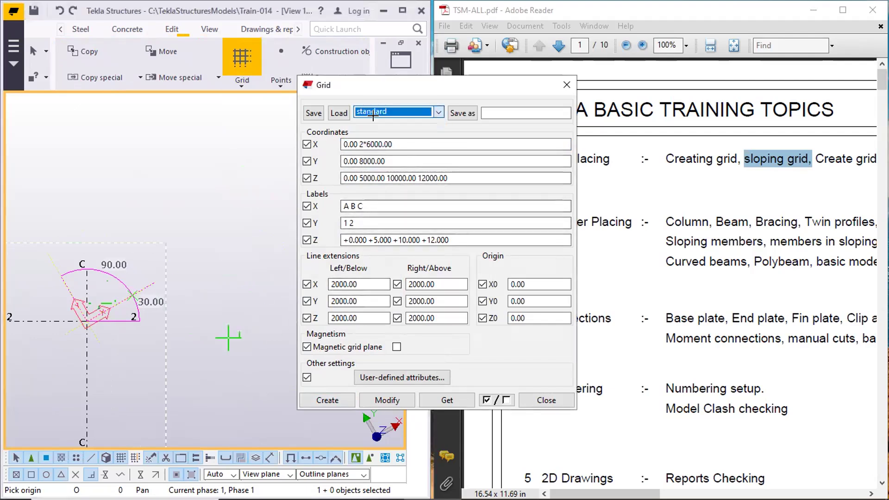
click(336, 112)
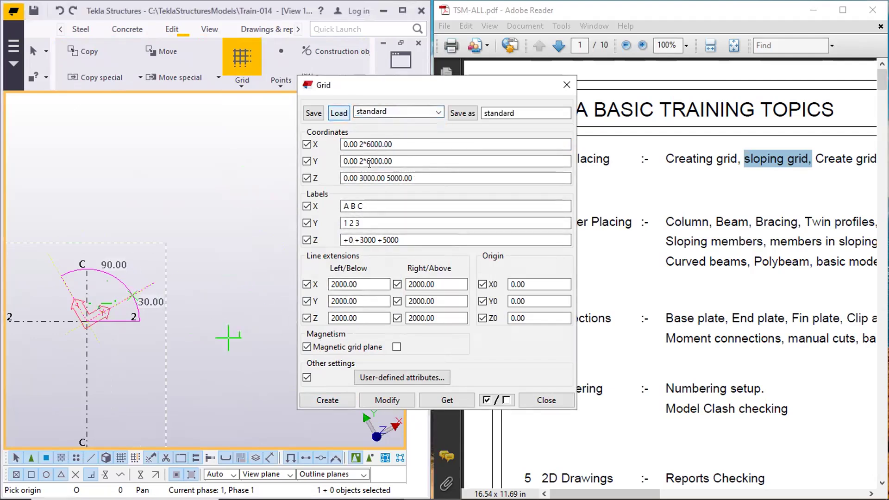
click(326, 401)
scroll(178, 279, down, 4)
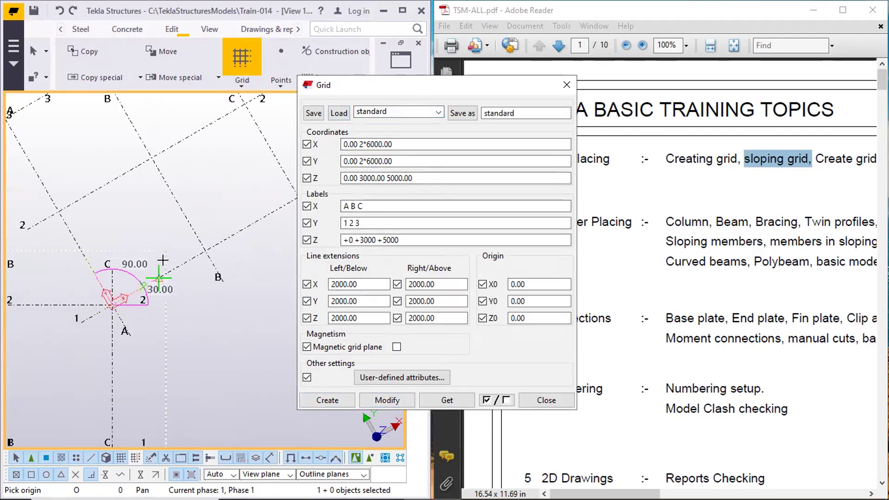
scroll(201, 256, up, 2)
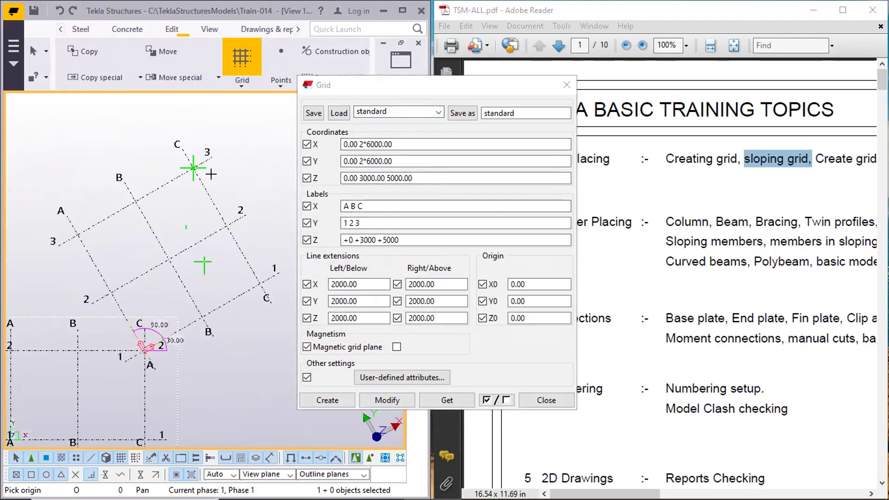
click(537, 398)
right_click(213, 216)
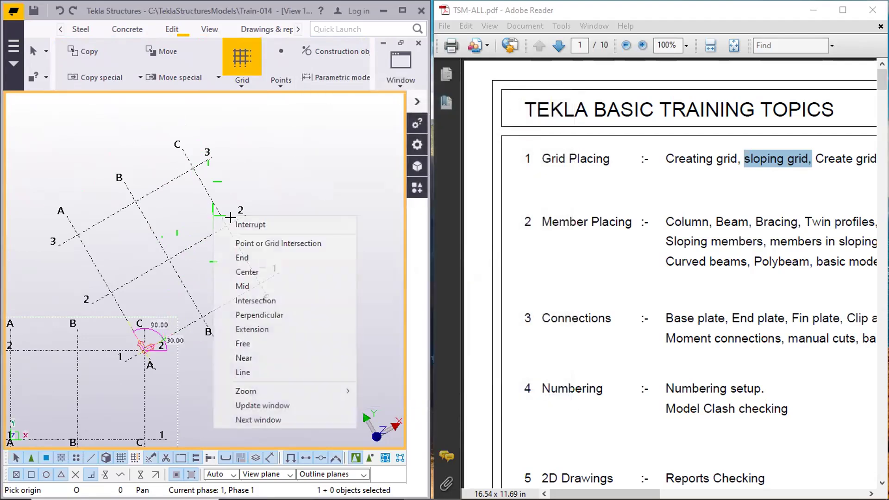
click(243, 224)
Examine the sloping grid and the rotated work plane symbol with its angle dimensions at intersection C-2
scroll(288, 208, down, 2)
middle_drag(249, 232, 267, 217)
scroll(228, 234, up, 2)
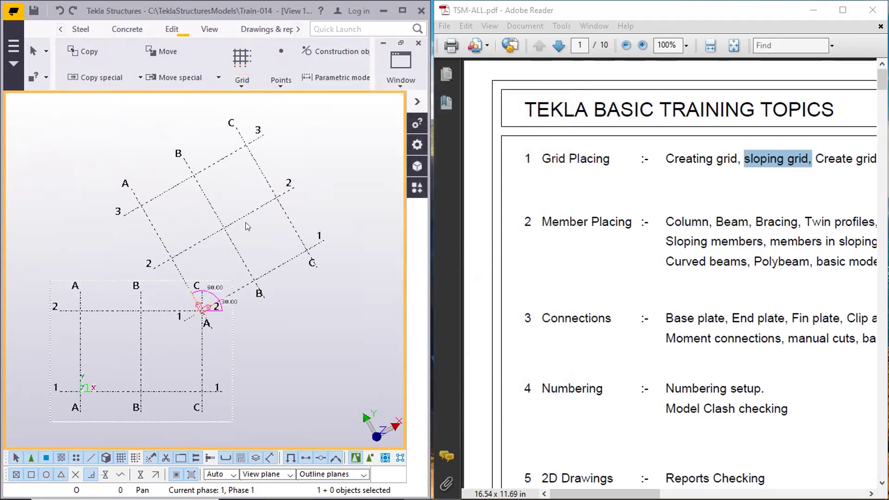
scroll(202, 321, up, 3)
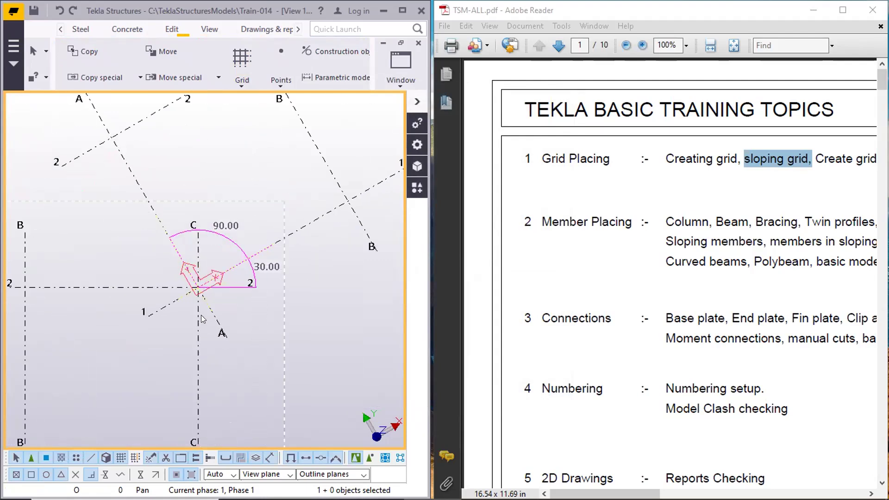
scroll(204, 298, up, 3)
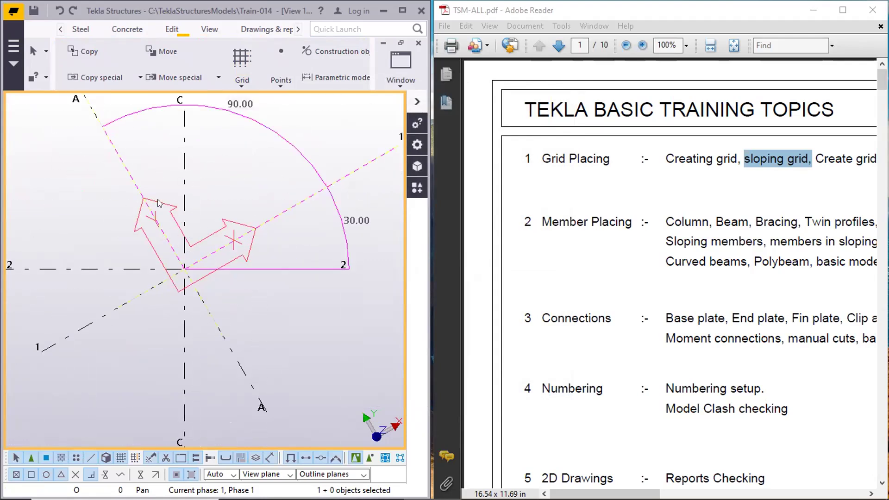
scroll(176, 232, down, 5)
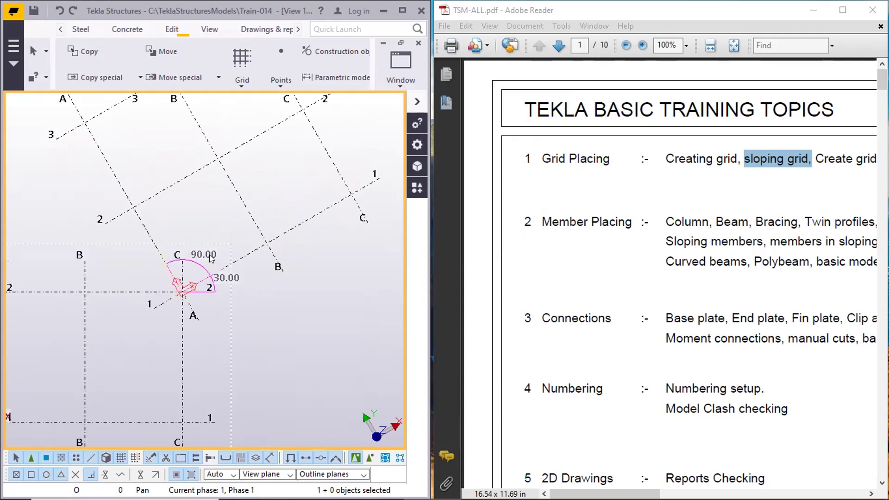
middle_drag(211, 258, 184, 330)
drag(177, 267, 176, 267)
scroll(168, 266, down, 3)
middle_drag(168, 267, 171, 239)
scroll(152, 251, up, 2)
scroll(170, 319, up, 2)
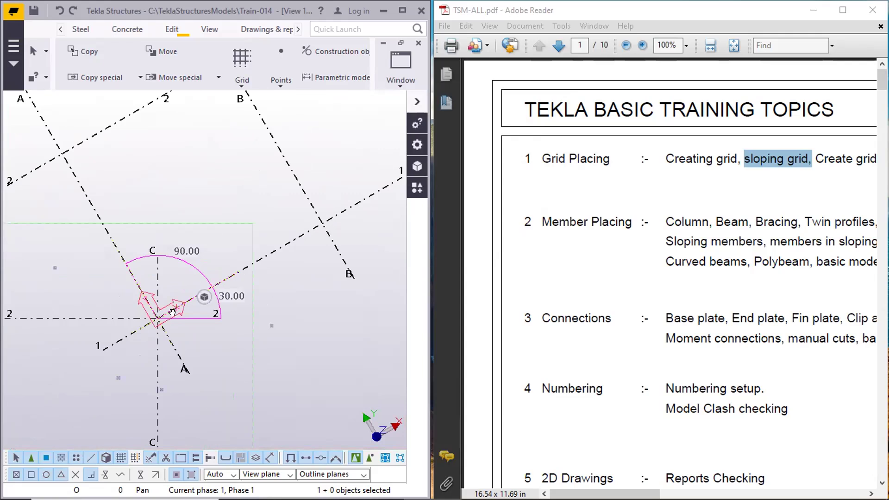
scroll(170, 322, up, 3)
scroll(233, 204, down, 5)
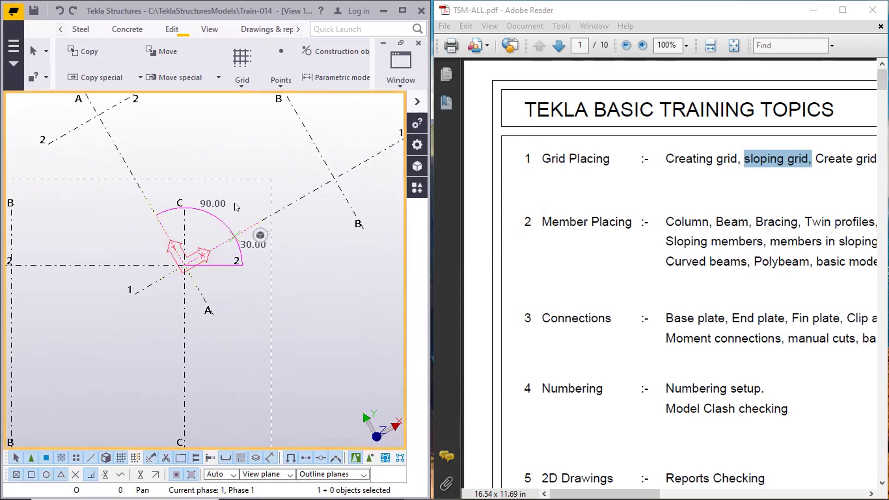
scroll(216, 215, down, 3)
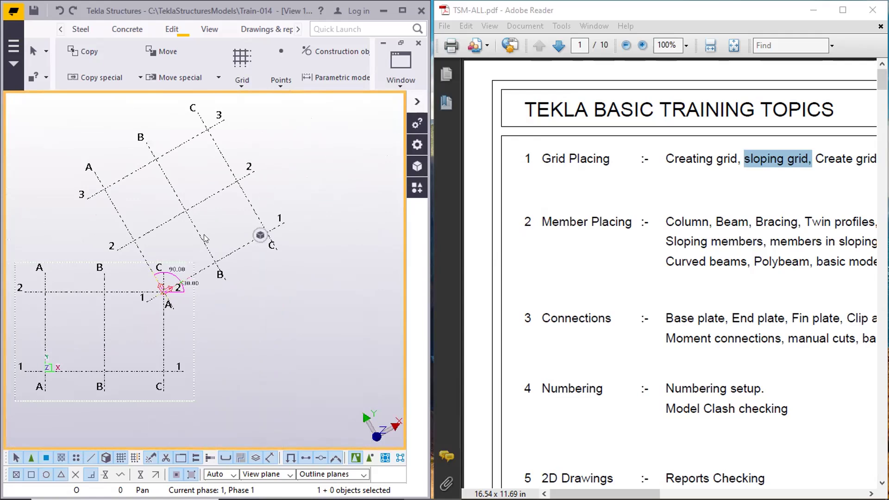
scroll(205, 318, up, 5)
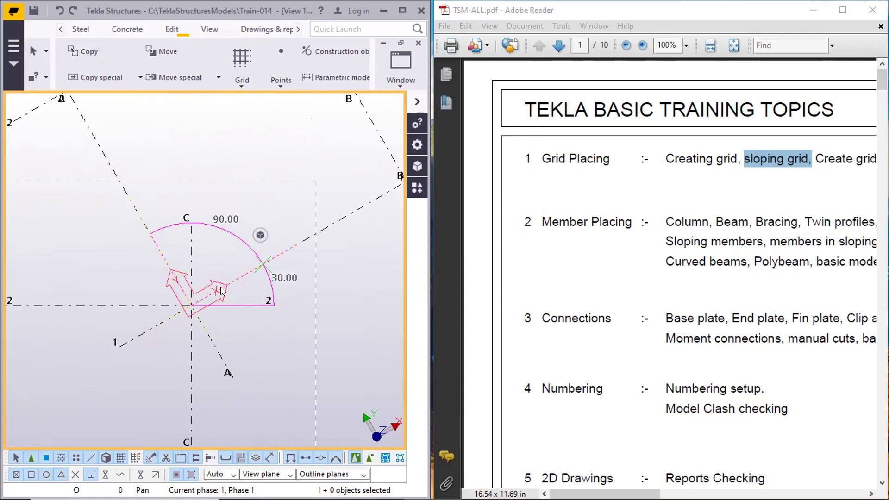
scroll(203, 307, down, 2)
drag(42, 347, 293, 111)
right_click(240, 132)
click(275, 220)
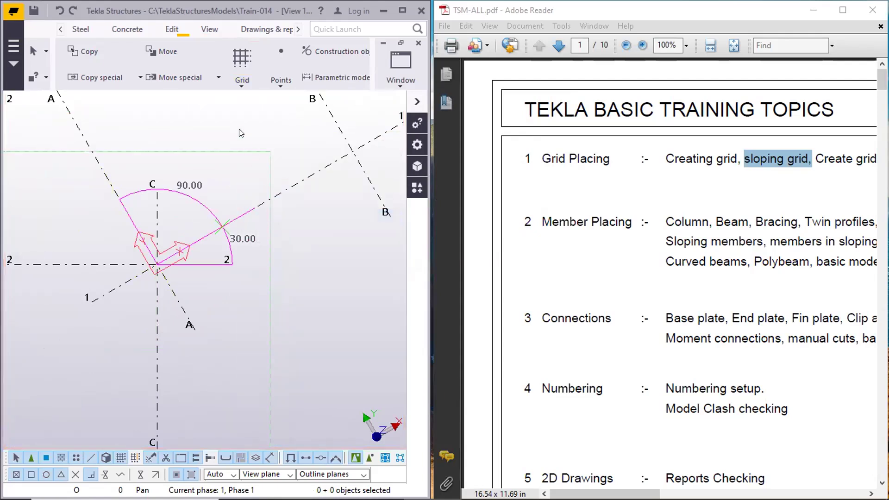
Reset the work plane to the XY plane at depth coordinate 0.00 and close the work plane settings
scroll(159, 253, down, 3)
click(206, 32)
click(347, 85)
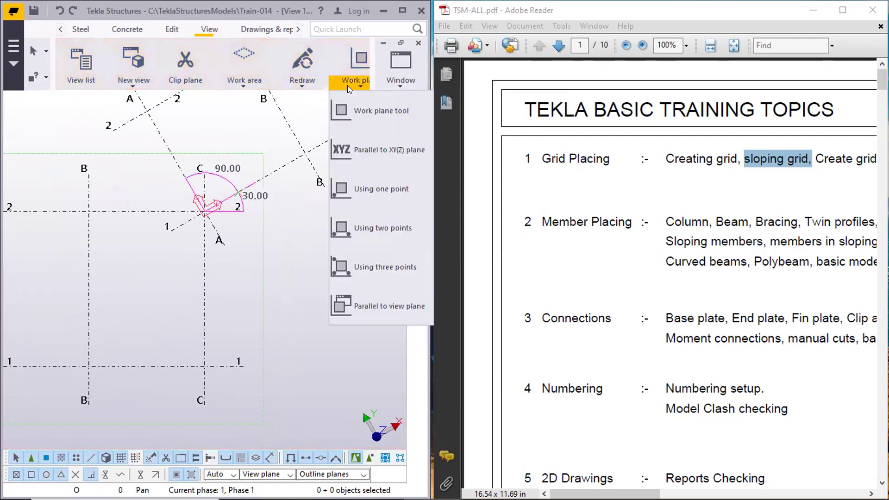
click(367, 150)
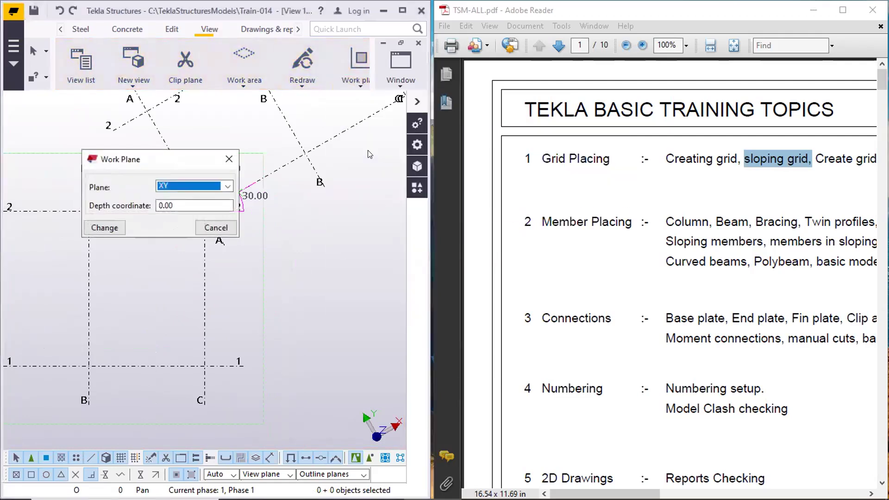
drag(169, 161, 256, 123)
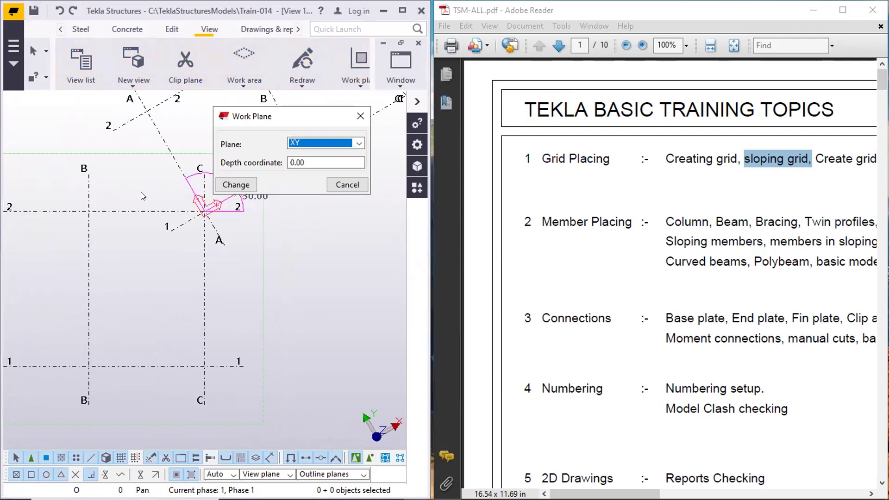
scroll(141, 194, down, 11)
scroll(140, 185, up, 3)
middle_drag(122, 180, 161, 149)
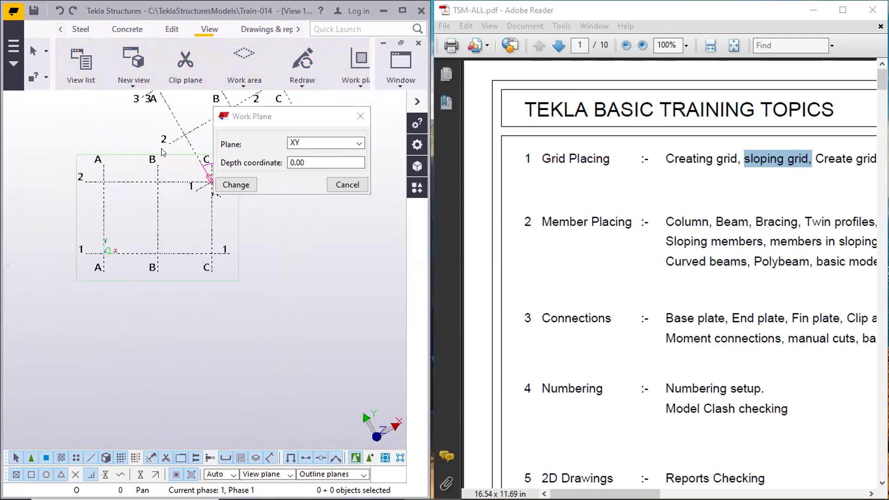
scroll(109, 250, up, 5)
scroll(117, 227, up, 1)
click(234, 188)
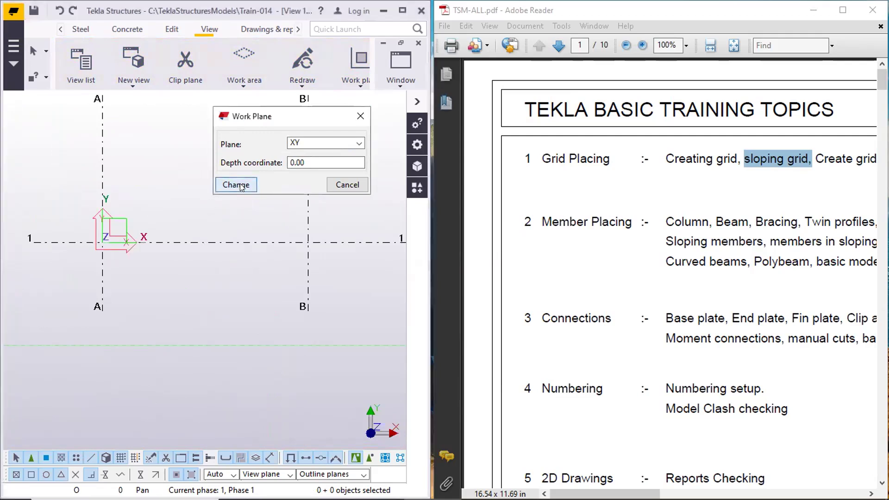
click(348, 185)
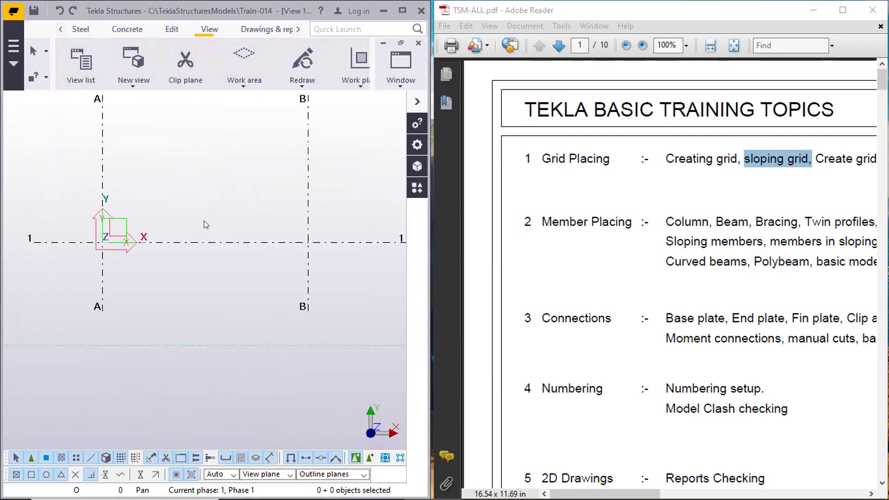
Examine the work plane symbol at grid origin A-1 and the position of both grids
scroll(108, 236, up, 2)
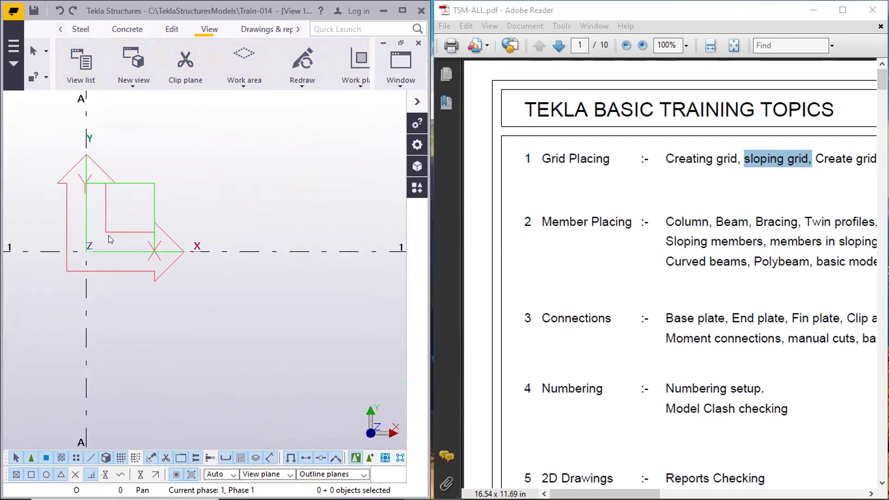
scroll(108, 235, down, 5)
scroll(197, 231, up, 5)
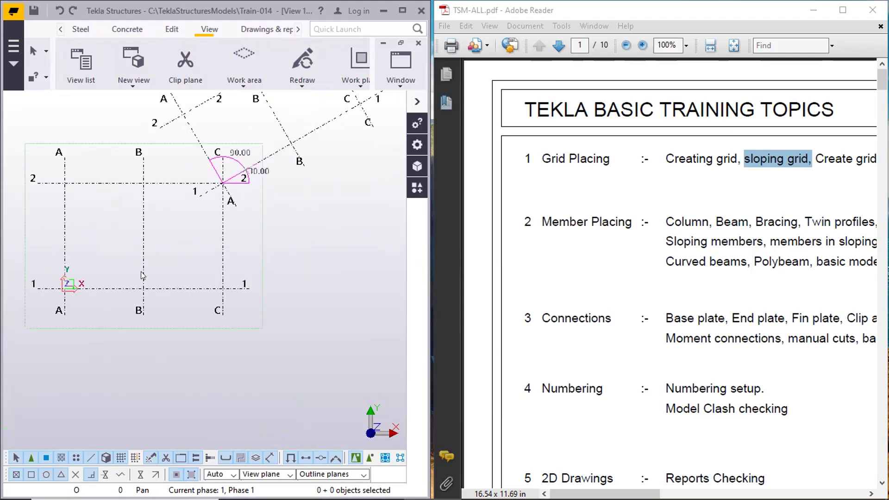
scroll(171, 232, down, 2)
middle_drag(183, 233, 171, 283)
scroll(165, 273, down, 2)
scroll(174, 282, down, 1)
Review the sloping grid's coordinates and labels in its properties, and close them without changes
click(189, 253)
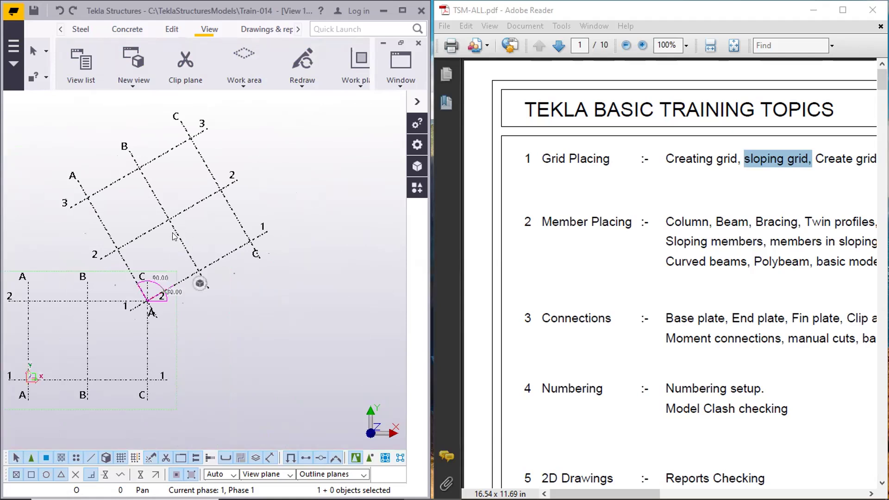
double_click(174, 236)
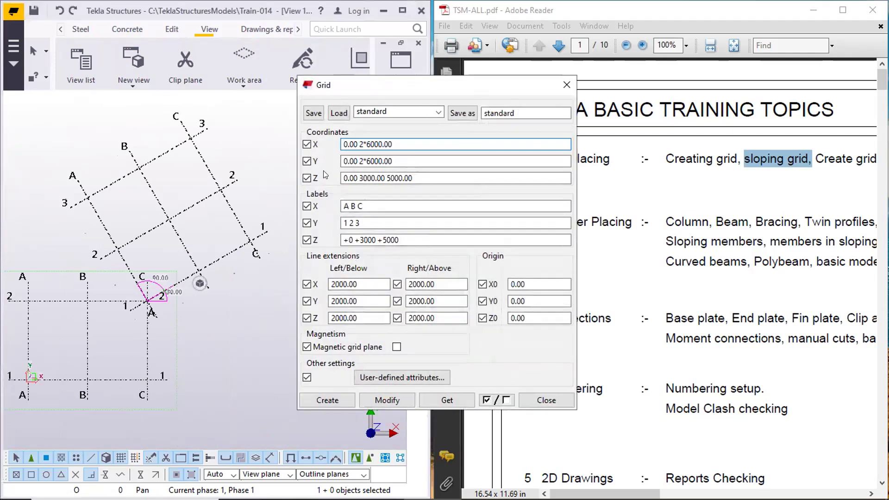
click(566, 85)
middle_drag(213, 171, 198, 241)
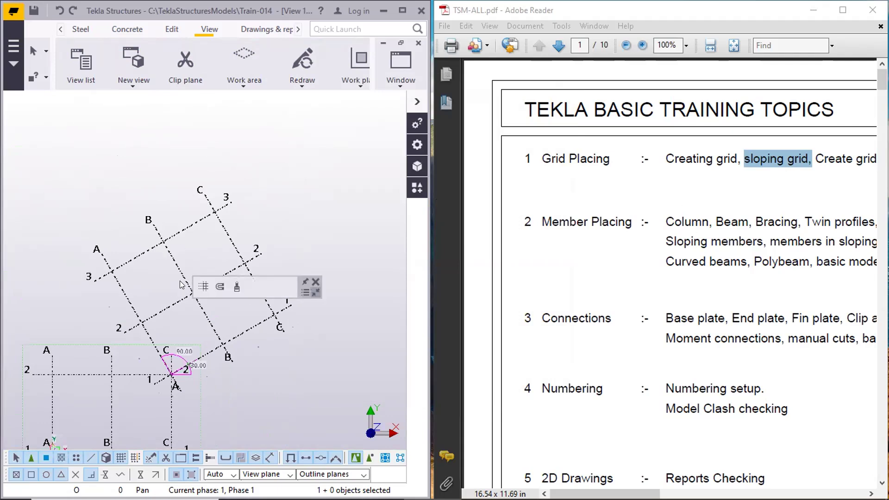
middle_drag(164, 254, 142, 233)
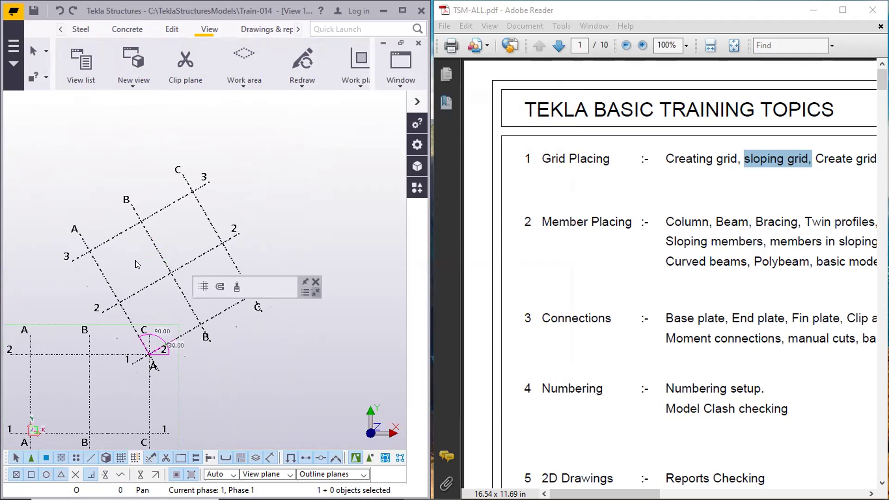
middle_drag(136, 287, 130, 246)
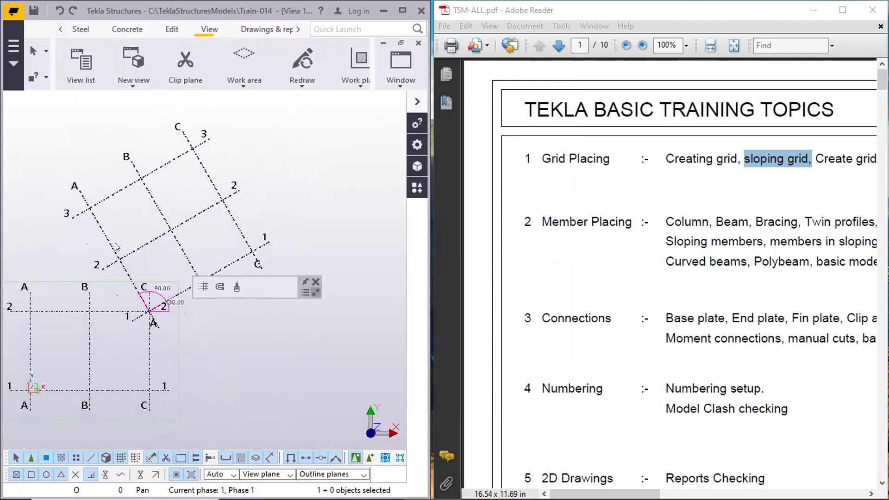
Delete the sloping grid that starts at intersection C-2
scroll(178, 240, down, 2)
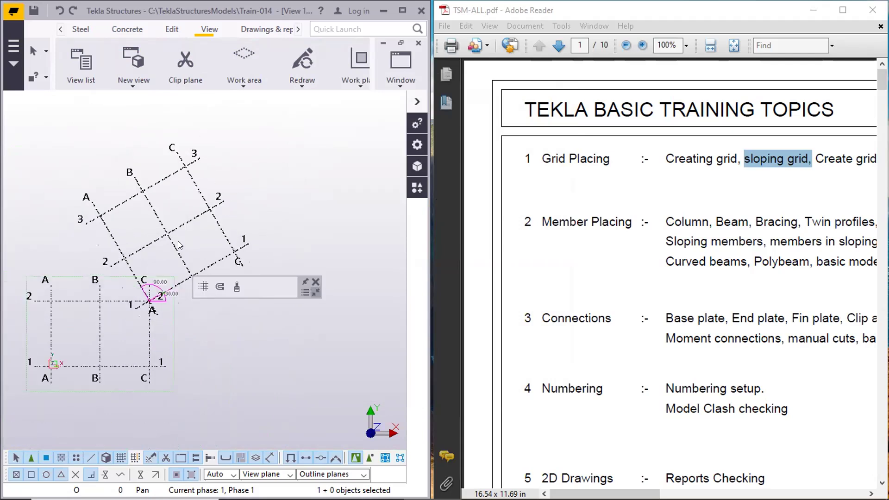
right_click(159, 210)
click(200, 328)
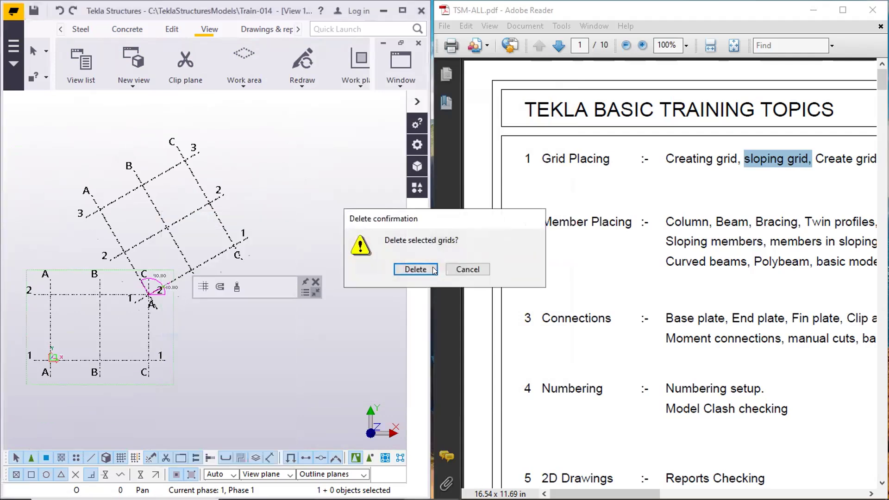
click(411, 269)
Redraw the view to clear the leftover angle dimensions at intersection C-2
scroll(161, 282, up, 5)
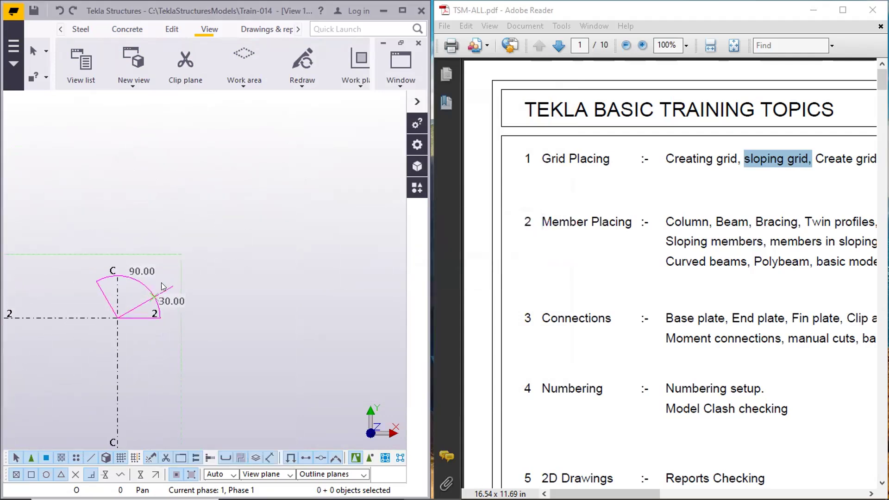
scroll(185, 209, up, 1)
scroll(183, 243, up, 1)
scroll(194, 204, down, 1)
right_click(212, 162)
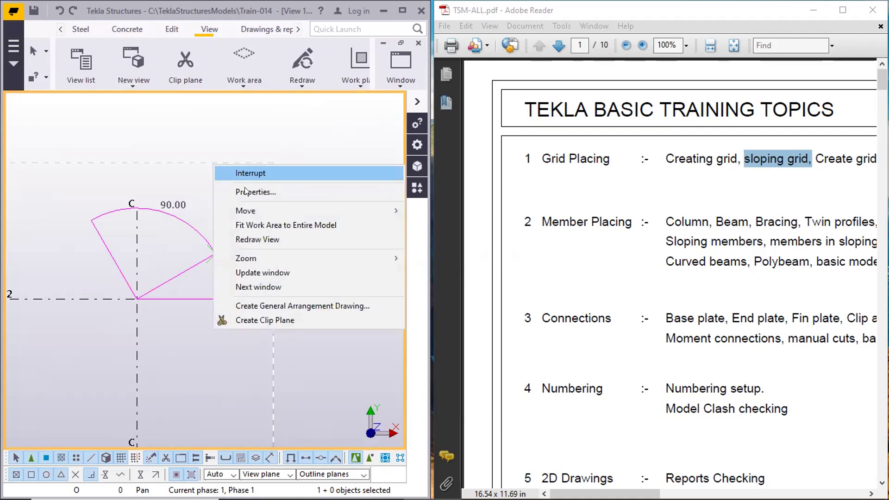
click(244, 235)
scroll(222, 239, down, 1)
middle_drag(142, 232, 180, 203)
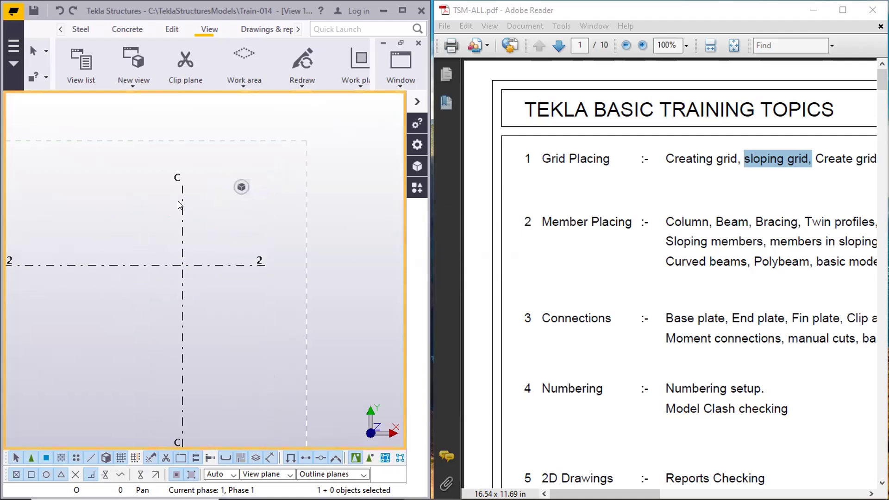
scroll(252, 222, down, 4)
scroll(252, 221, up, 1)
scroll(252, 221, up, 1)
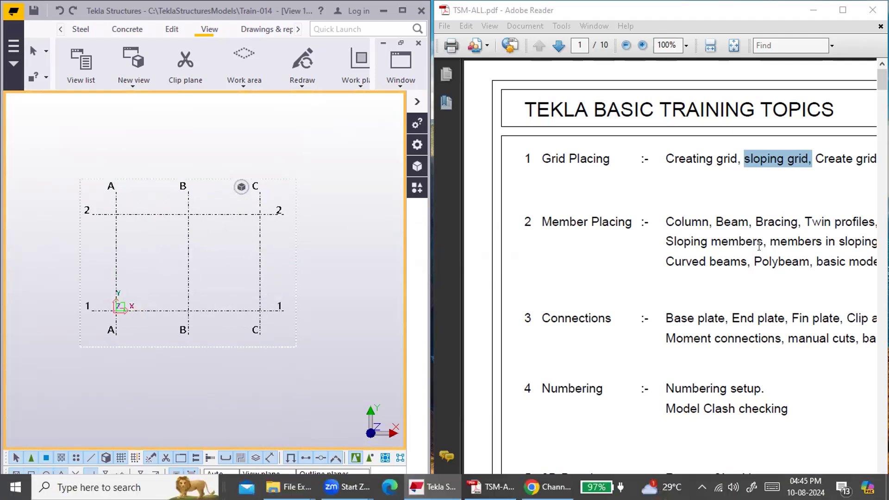
Highlight the "Create grid views" topic in the Grid Placing row of TSM-ALL.pdf in Adobe Reader
click(798, 210)
scroll(805, 206, right, 3)
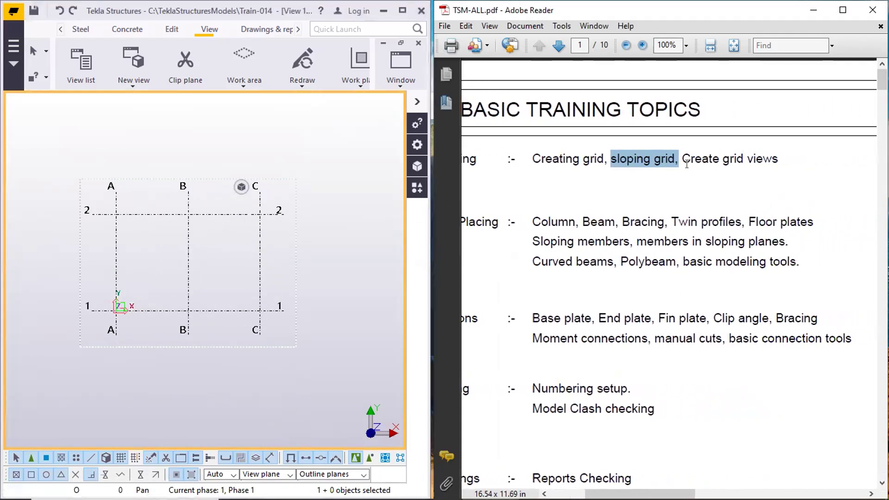
drag(682, 158, 750, 157)
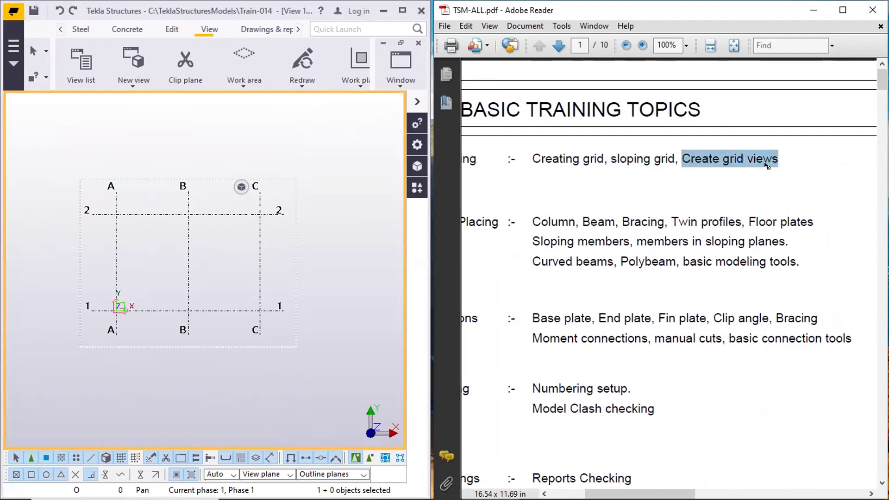
middle_drag(336, 233, 263, 258)
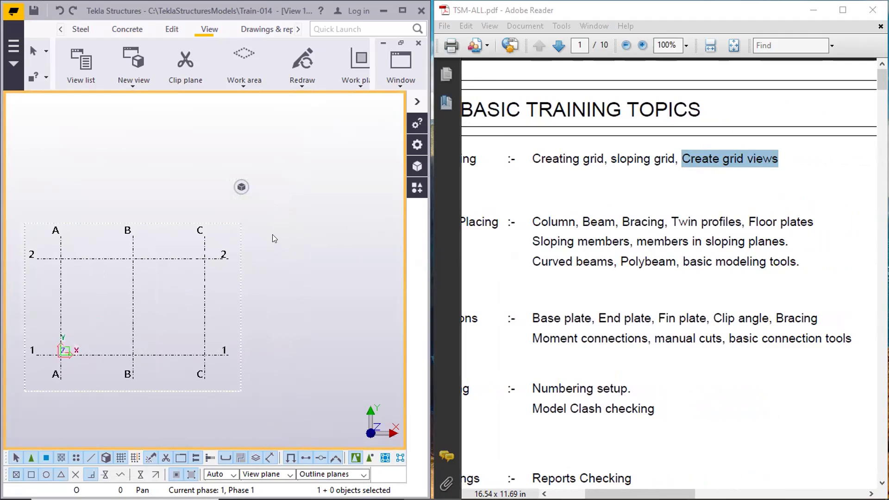
right_click(201, 252)
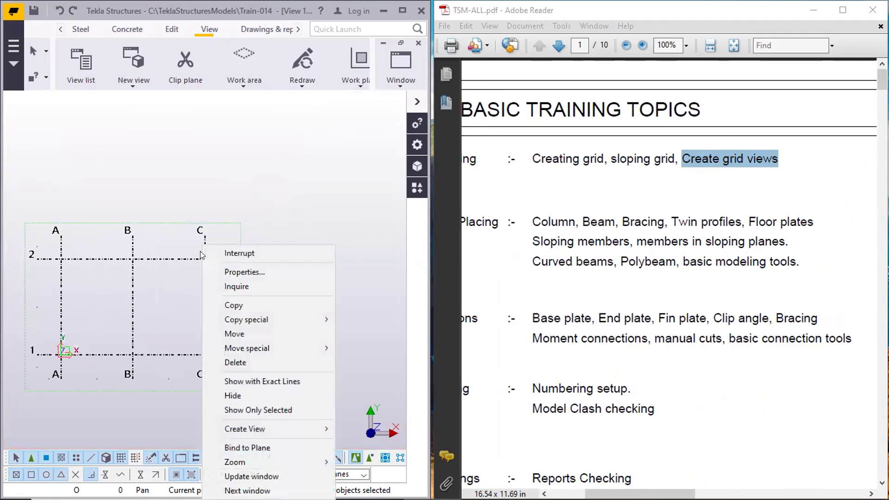
mouse_move(263, 429)
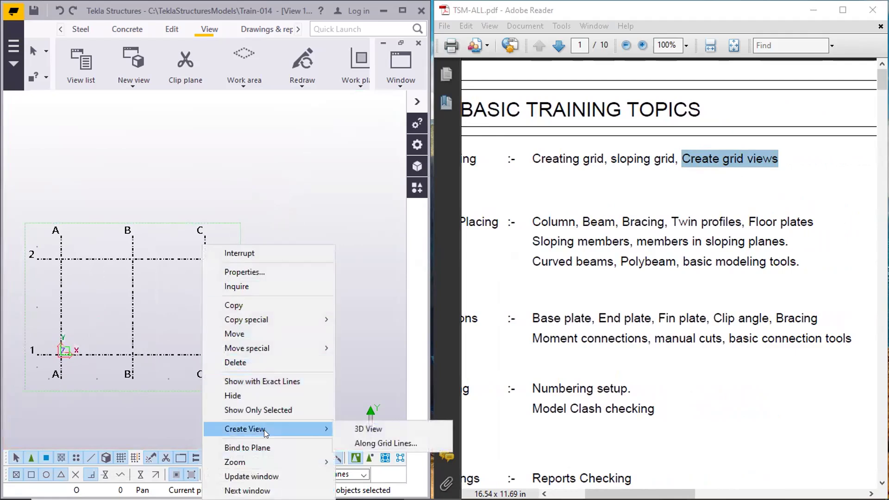
click(381, 443)
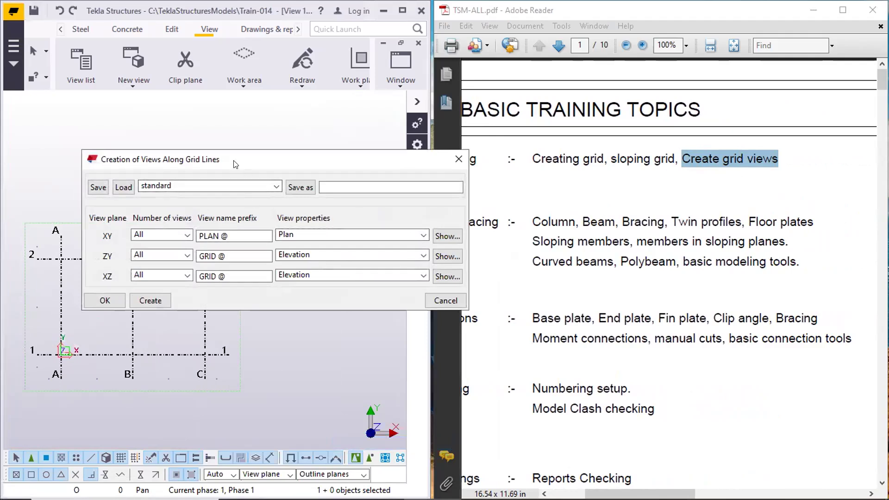
drag(235, 164, 168, 123)
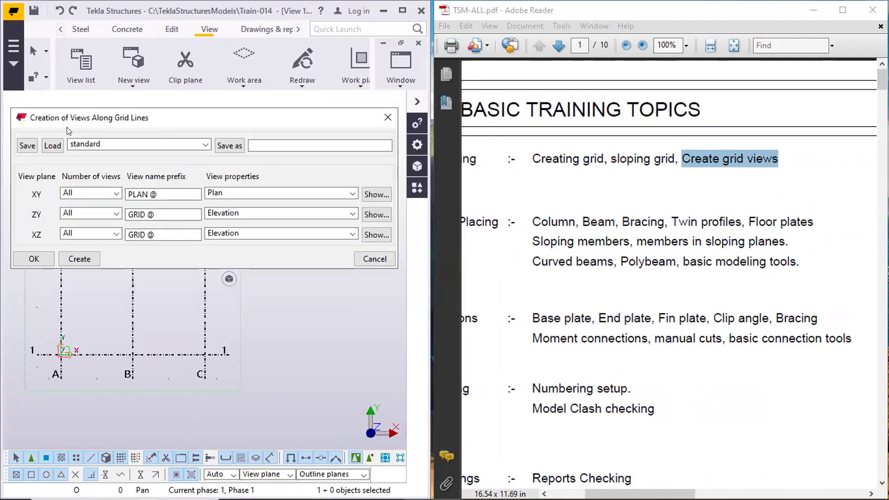
click(379, 119)
click(156, 252)
click(161, 256)
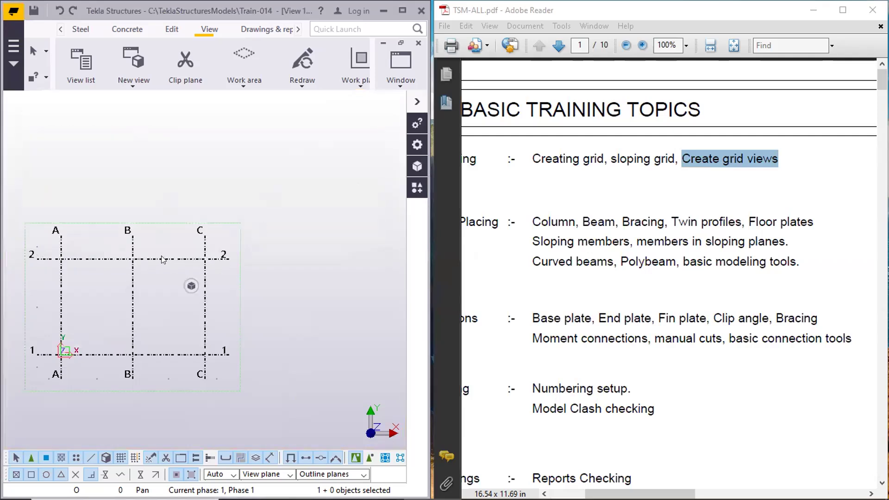
right_click(163, 259)
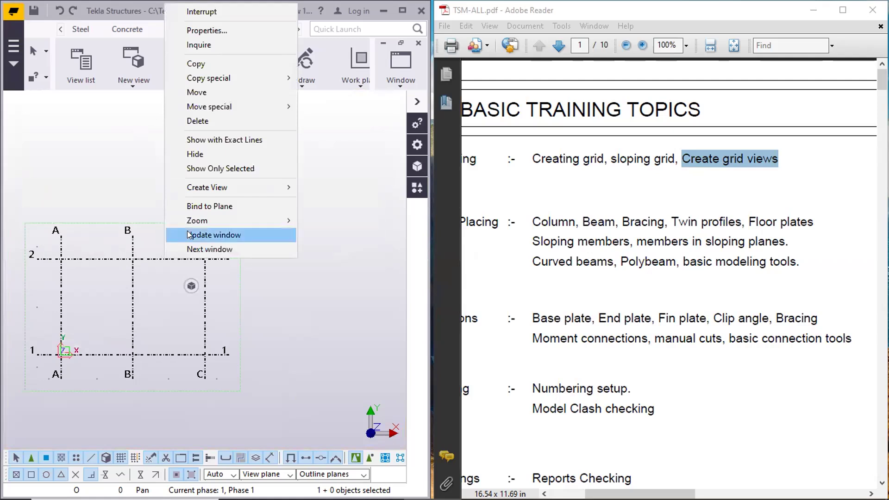
mouse_move(211, 188)
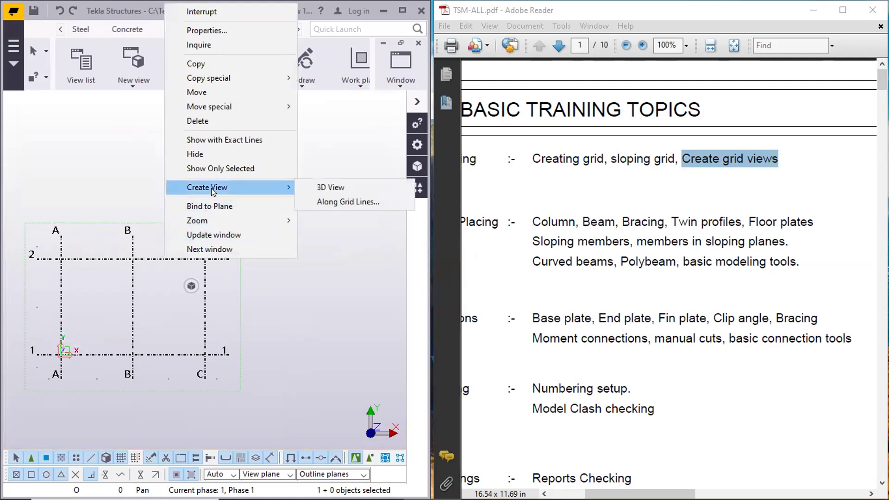
click(334, 195)
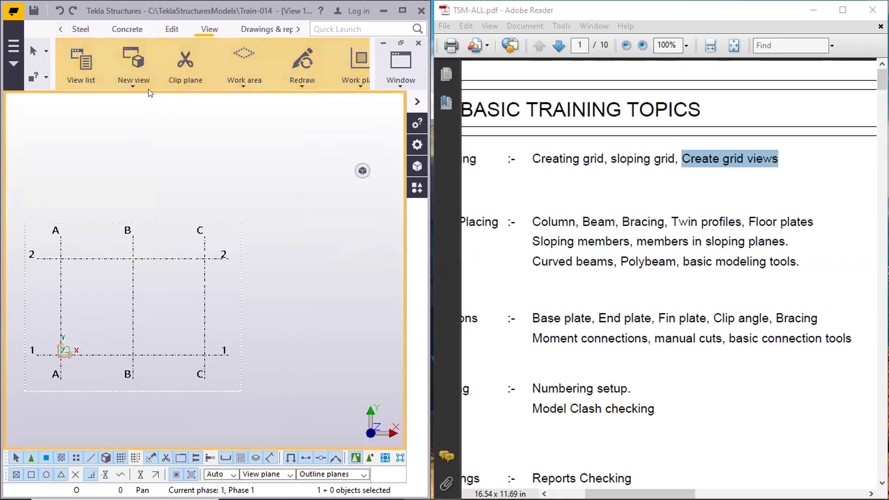
click(134, 85)
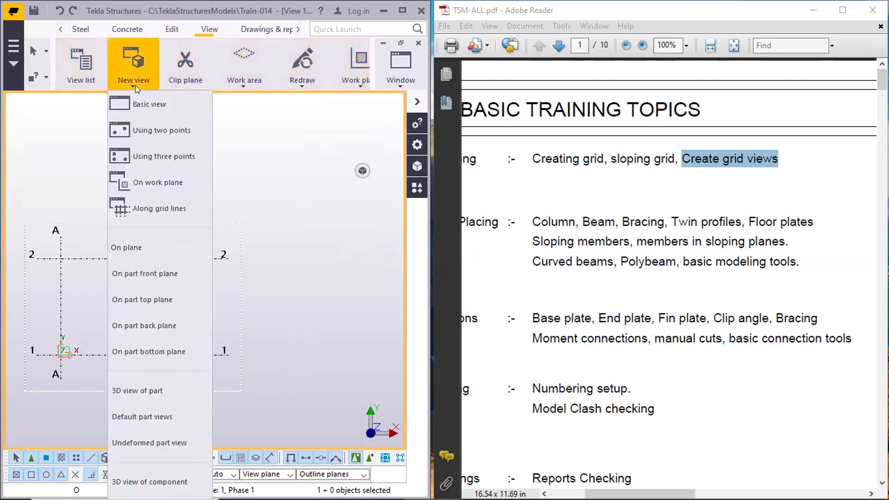
click(139, 209)
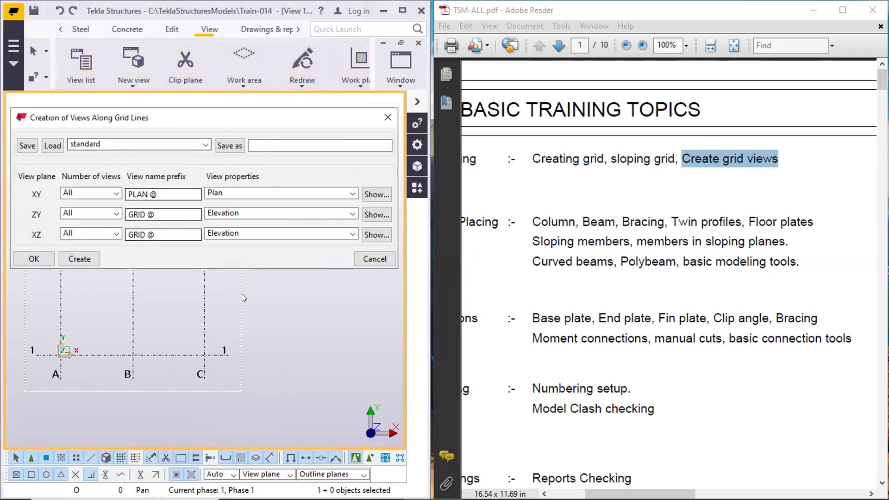
click(204, 303)
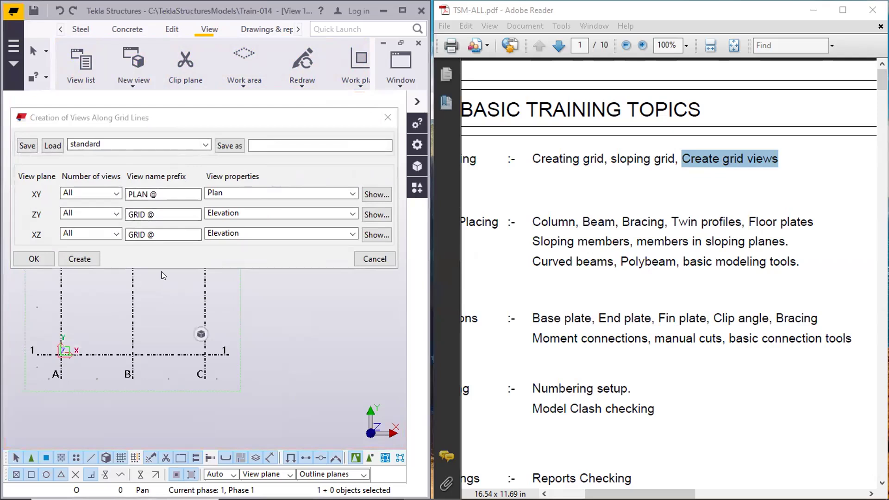
click(370, 259)
Create all plan and elevation views along the grid lines with the standard settings, and make the GRID @1 view visible
click(136, 78)
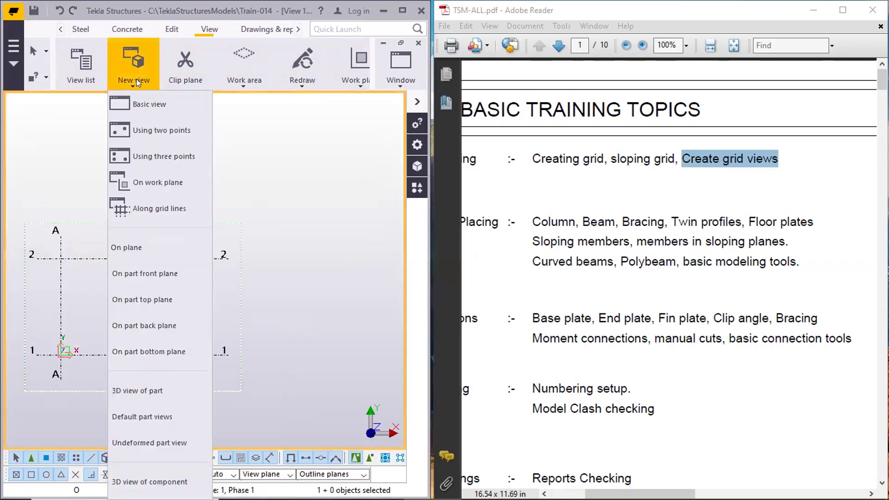
click(157, 208)
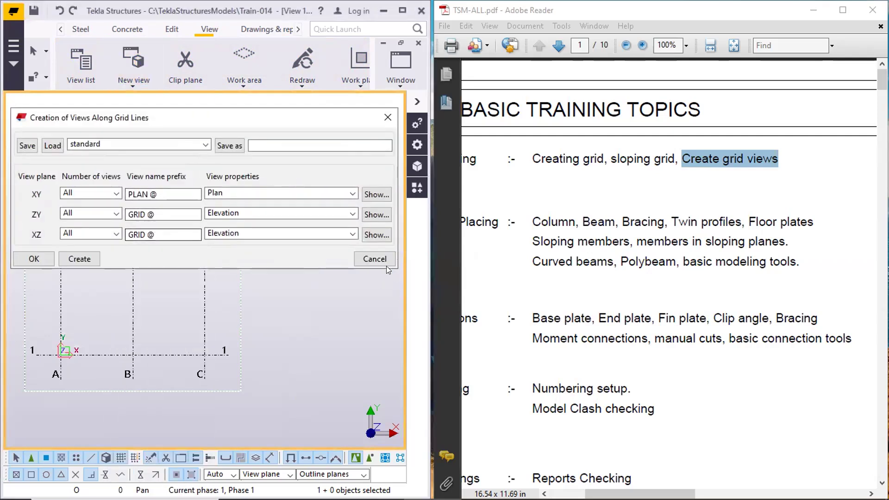
click(68, 258)
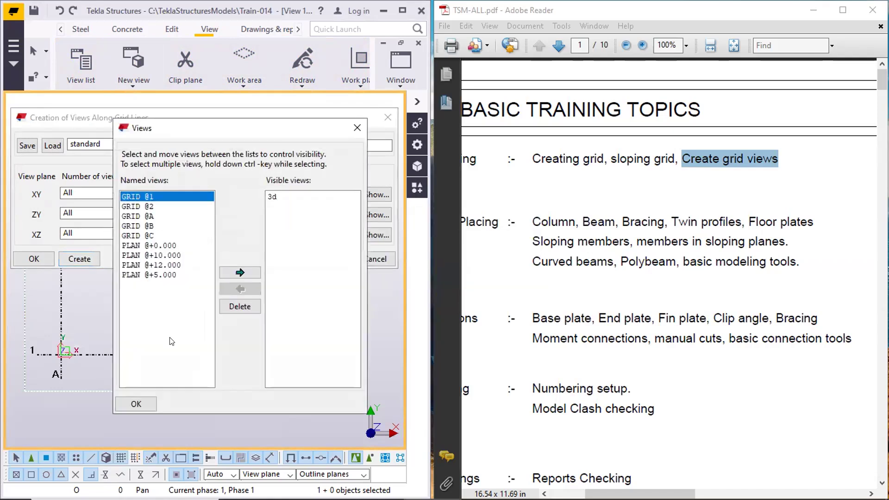
click(34, 259)
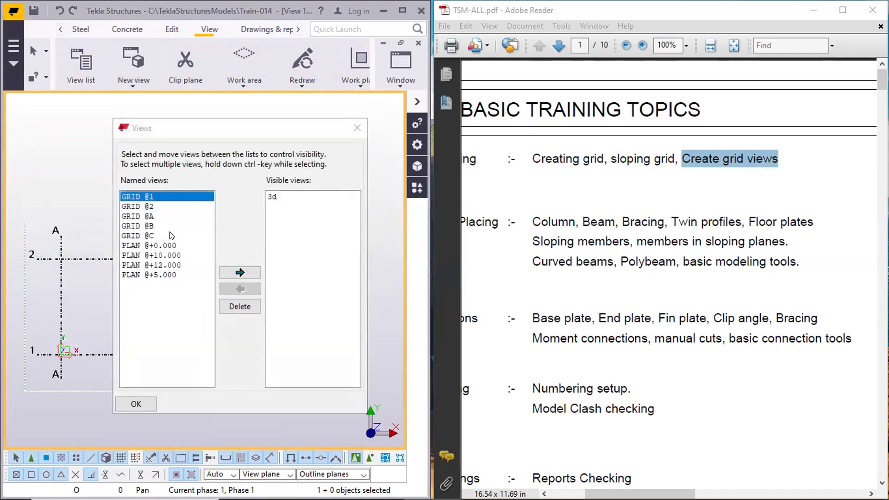
double_click(171, 196)
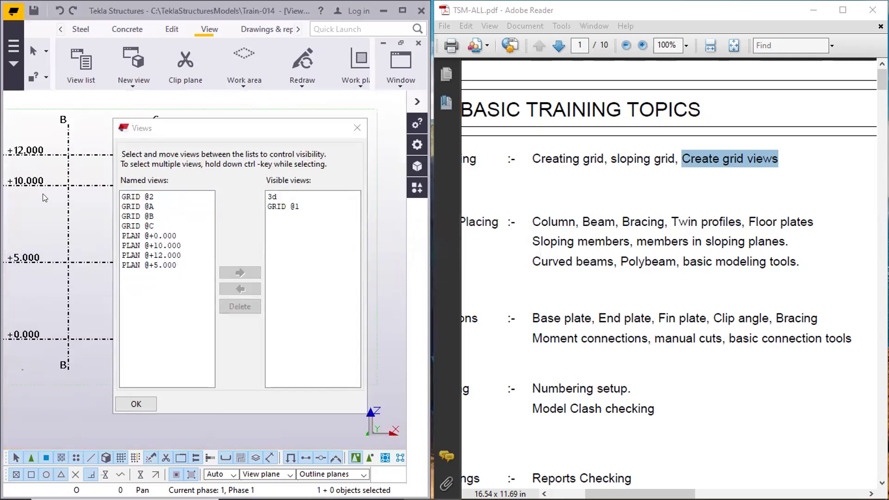
drag(189, 130, 361, 137)
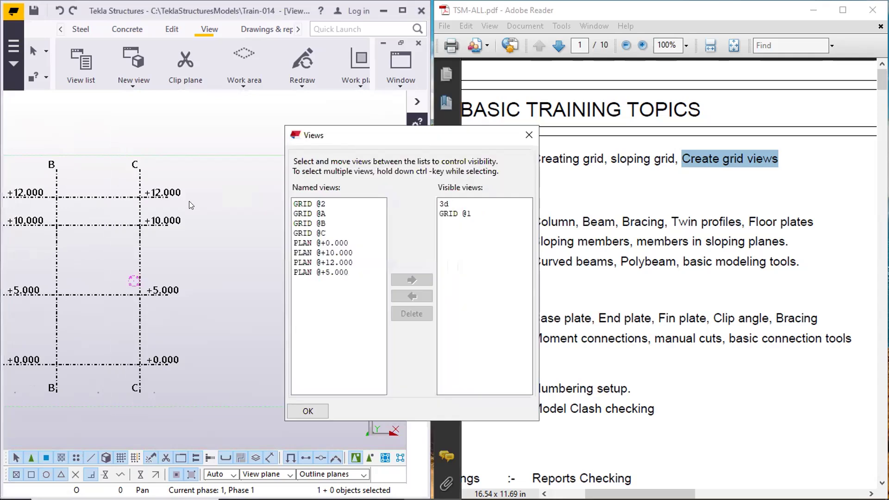
Examine the level lines and labels around grid C in the GRID @1 elevation view
middle_drag(157, 203, 207, 183)
scroll(197, 192, up, 1)
middle_drag(157, 198, 233, 178)
middle_drag(89, 186, 22, 209)
scroll(222, 191, up, 5)
middle_drag(234, 277, 203, 151)
scroll(210, 263, up, 4)
scroll(211, 261, down, 4)
middle_drag(210, 191, 205, 331)
scroll(201, 205, up, 2)
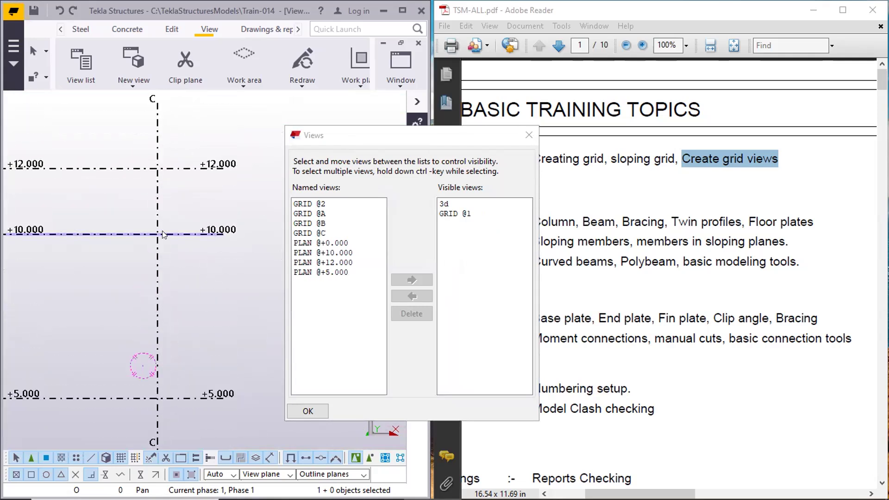
Review the grid's coordinates and level labels in its properties, and close them without changes
double_click(153, 261)
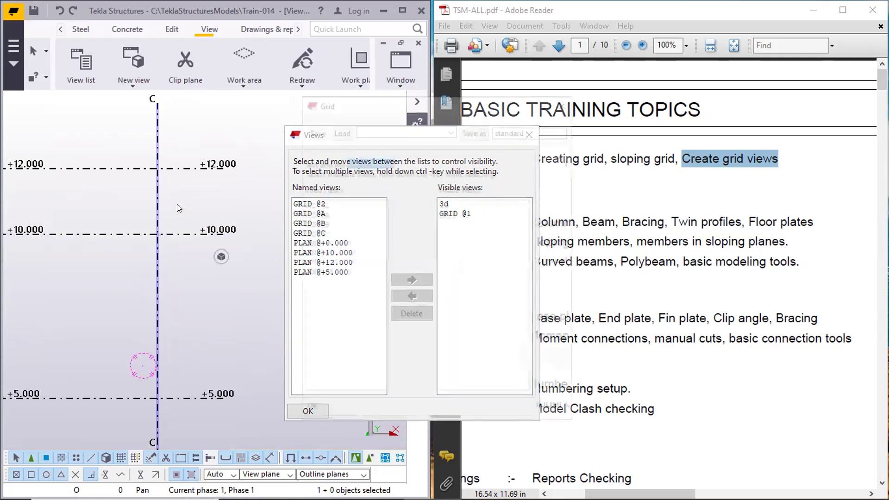
middle_drag(232, 205, 238, 171)
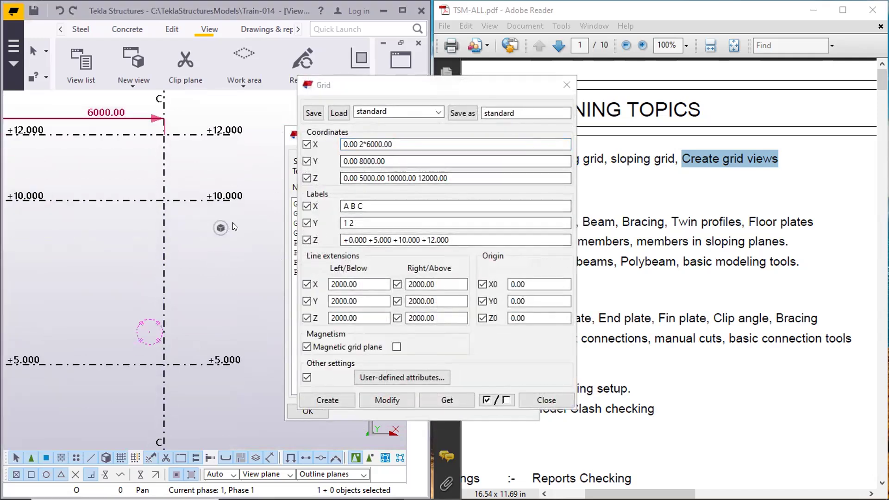
scroll(232, 222, down, 2)
click(547, 400)
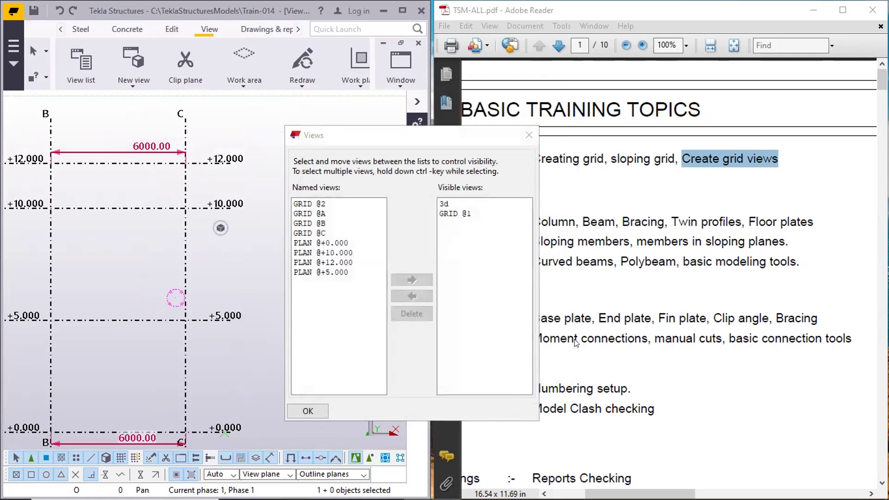
Close the list of named views and examine the whole GRID @1 elevation from grid A to C
click(529, 135)
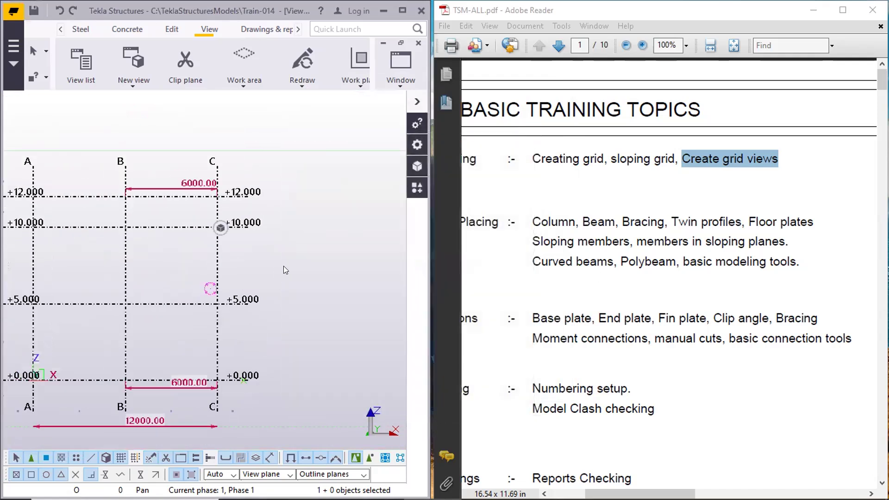
middle_drag(284, 266, 307, 254)
middle_drag(159, 207, 208, 201)
scroll(207, 202, up, 2)
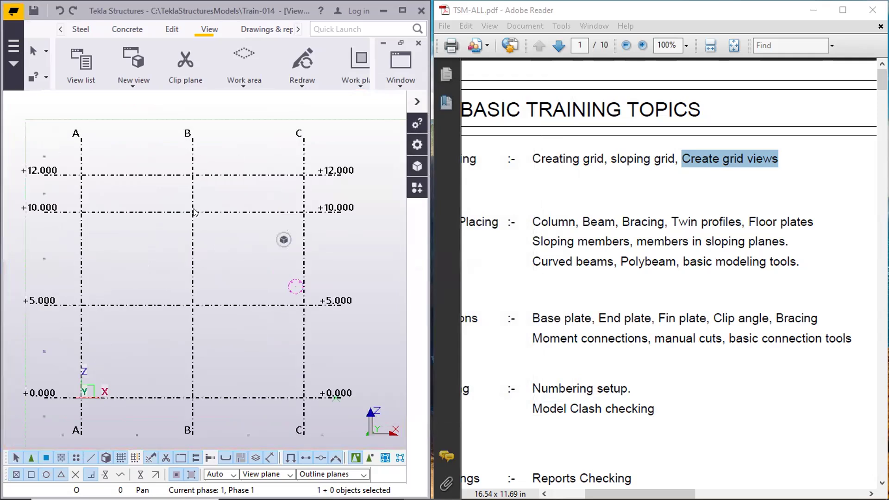
mouse_move(453, 476)
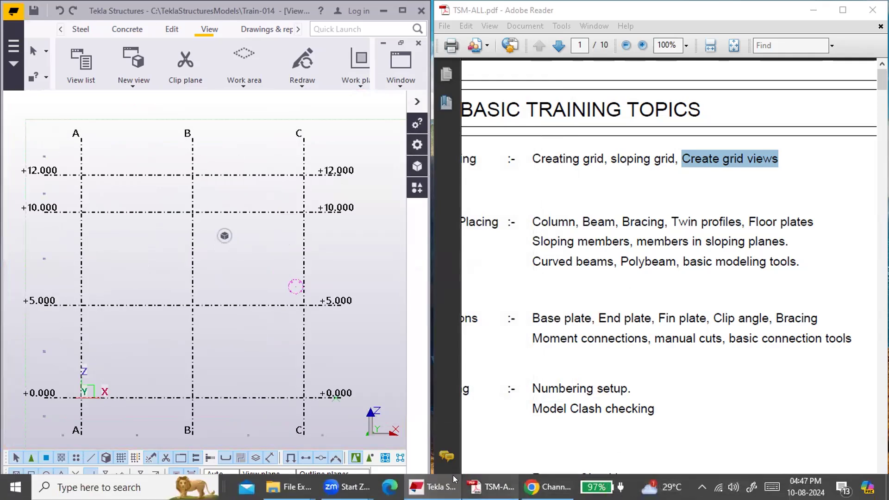
click(347, 487)
click(333, 267)
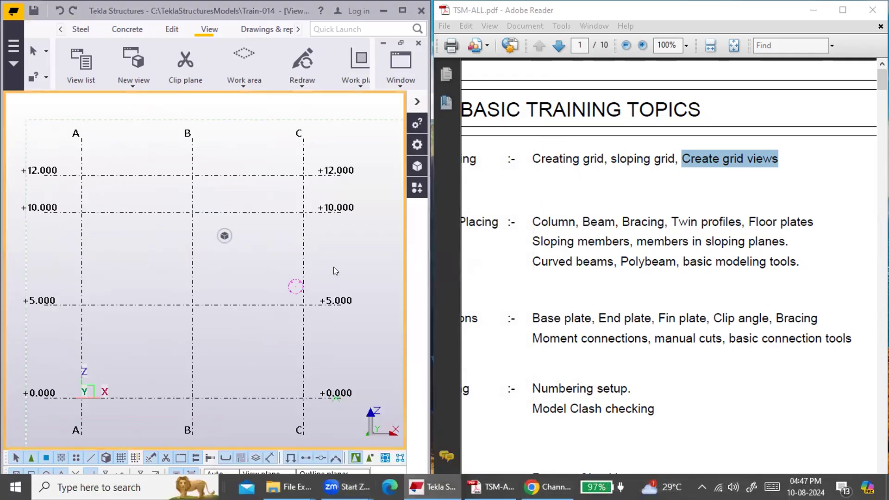
scroll(232, 230, down, 2)
middle_drag(232, 229, 234, 212)
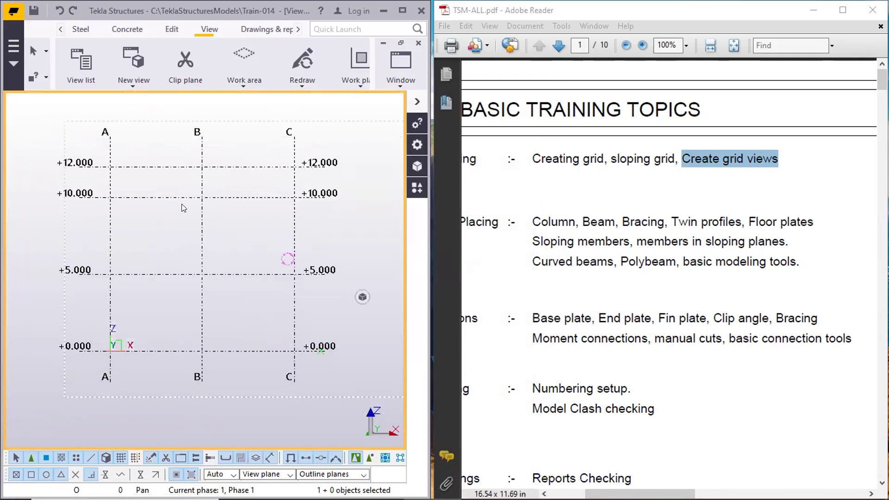
Restore the maximized GRID @1 elevation view to a floating window and close it
click(166, 250)
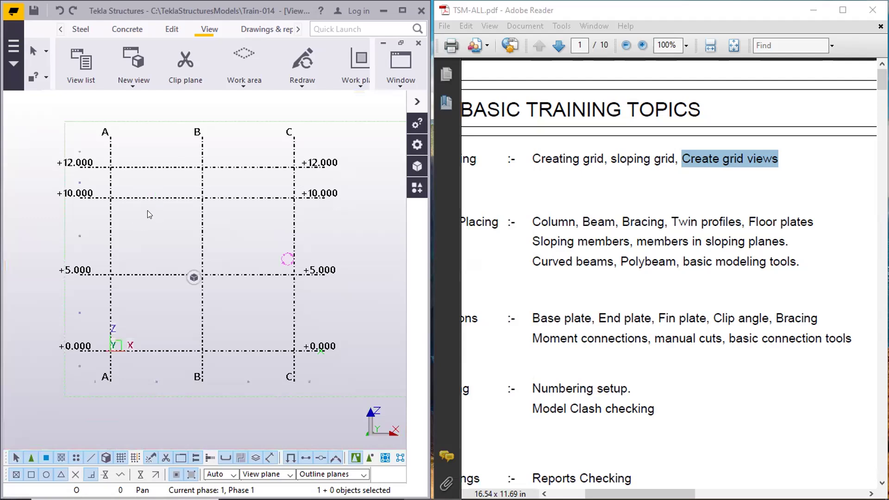
scroll(147, 210, down, 1)
click(397, 42)
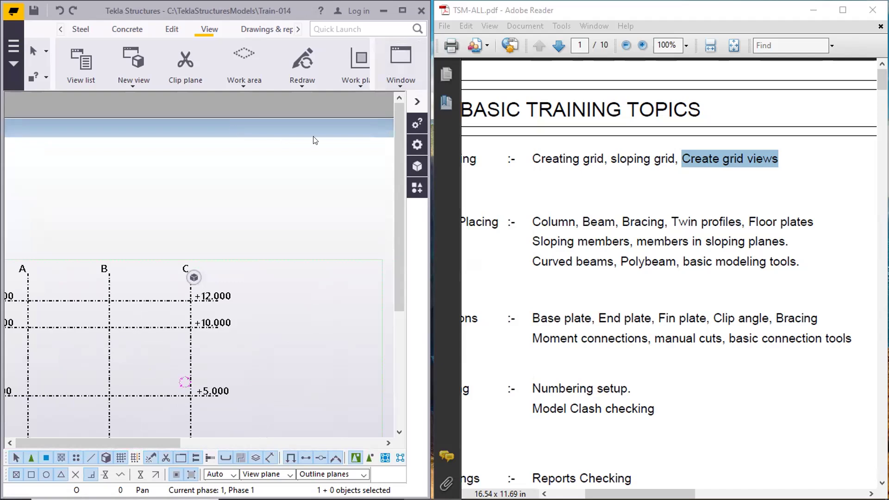
click(357, 119)
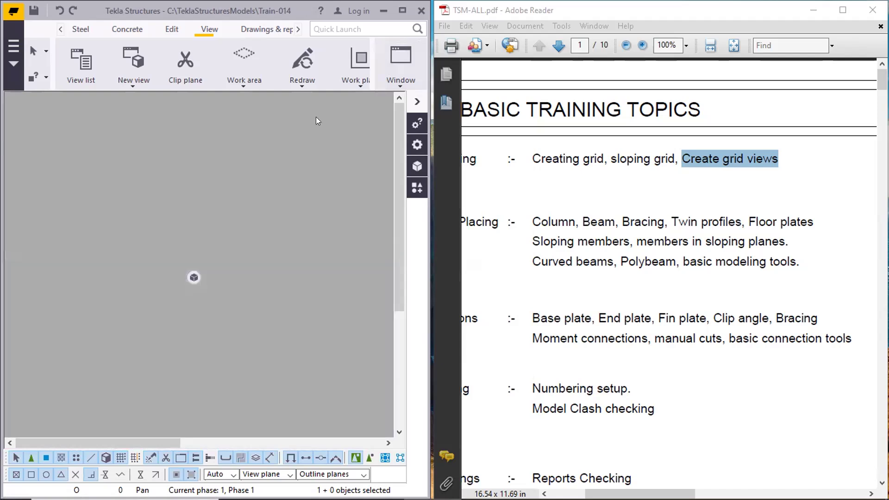
Make the named view PLAN @+10.000 visible and close the list of views
click(92, 66)
drag(471, 140, 306, 116)
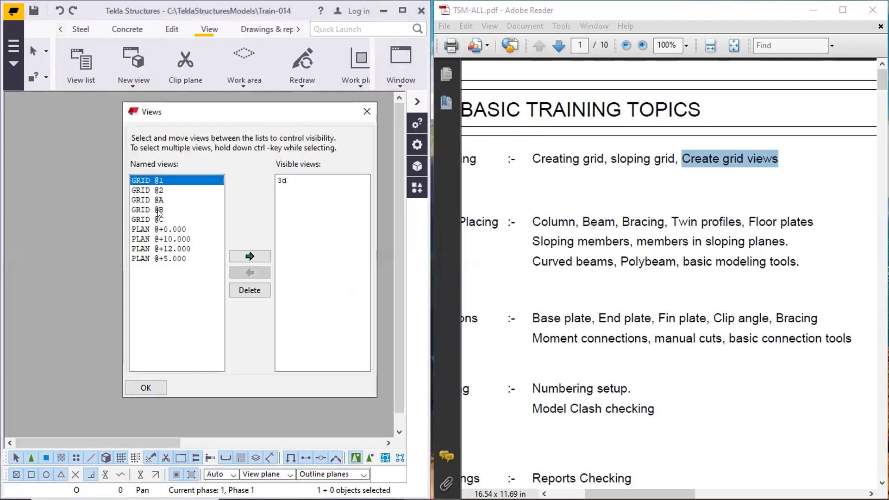
double_click(173, 239)
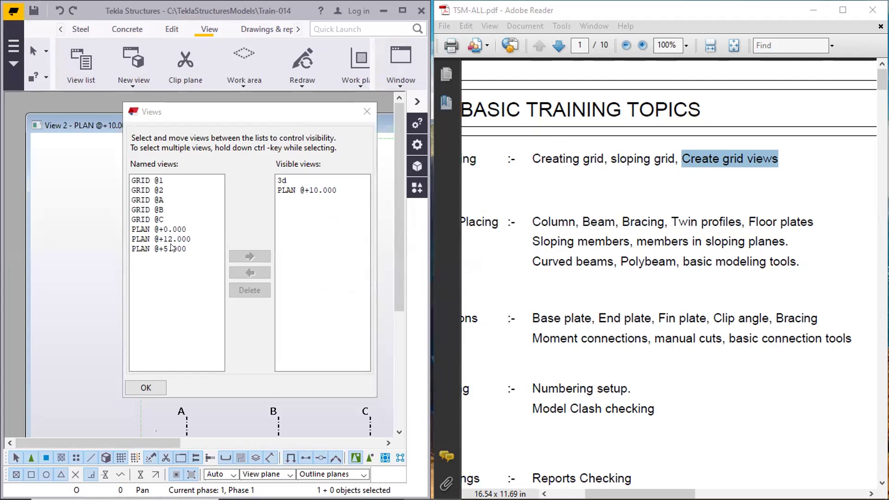
click(357, 109)
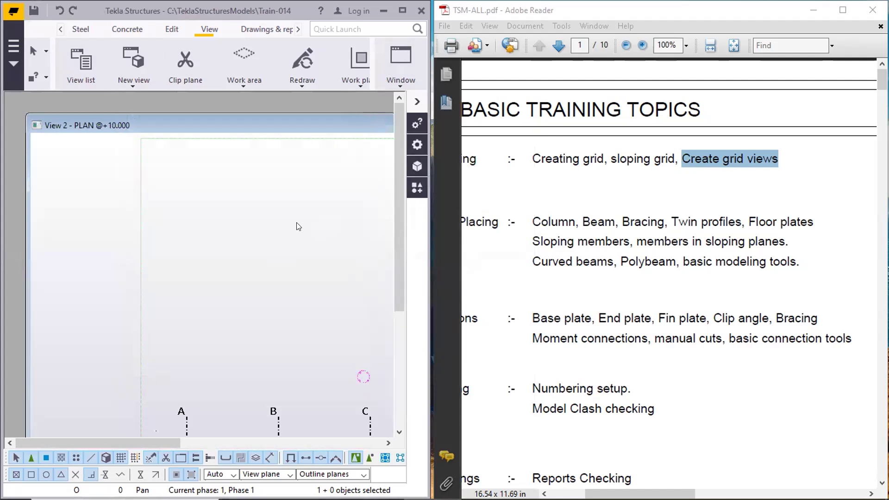
Fit the work area of the PLAN @+10.000 view to the entire model
middle_drag(318, 340, 205, 253)
scroll(205, 253, down, 4)
right_click(257, 207)
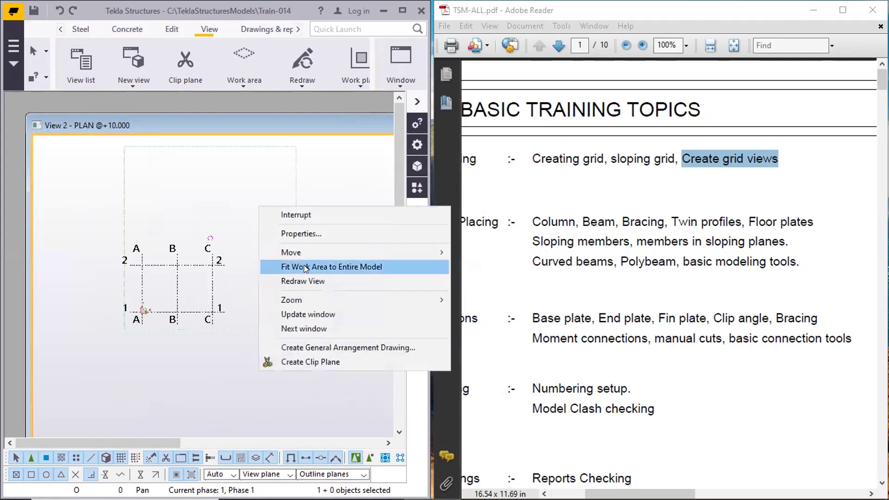
click(304, 265)
scroll(270, 273, down, 4)
middle_drag(220, 191, 189, 167)
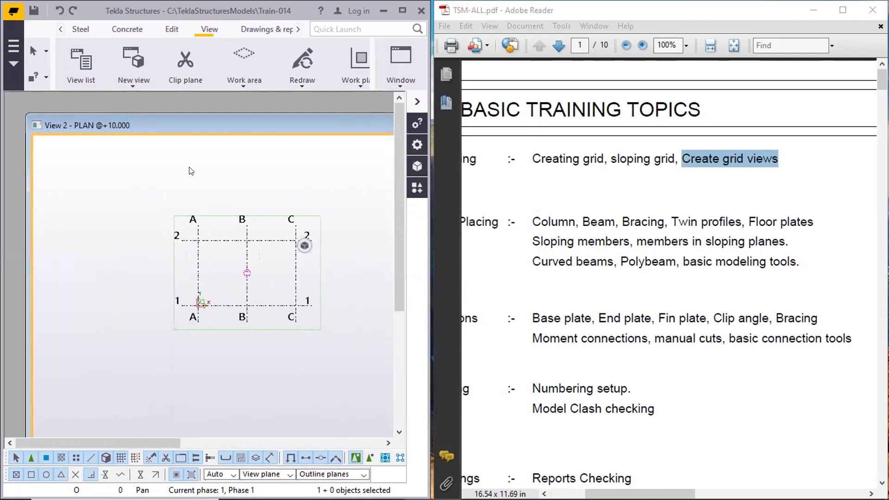
Move the PLAN @+10.000 view window until its title bar controls are reachable and close the view
drag(94, 125, 58, 114)
drag(198, 114, 114, 114)
drag(323, 112, 231, 110)
drag(351, 111, 154, 115)
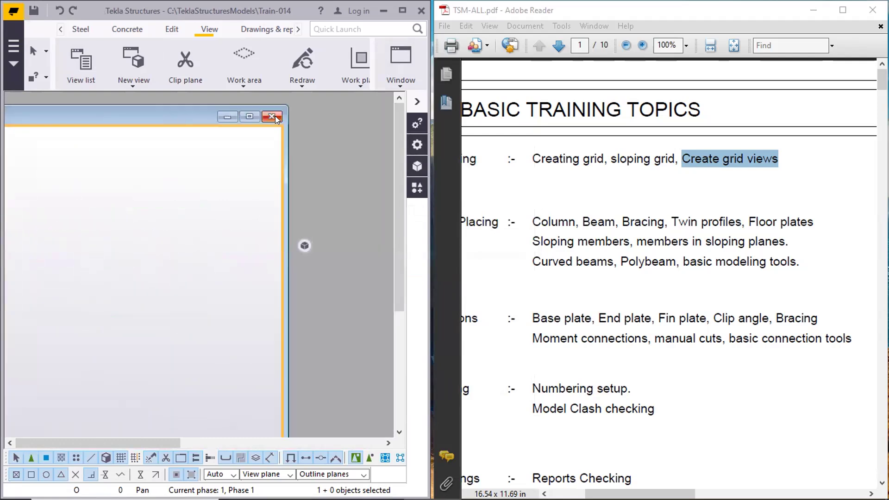
click(275, 116)
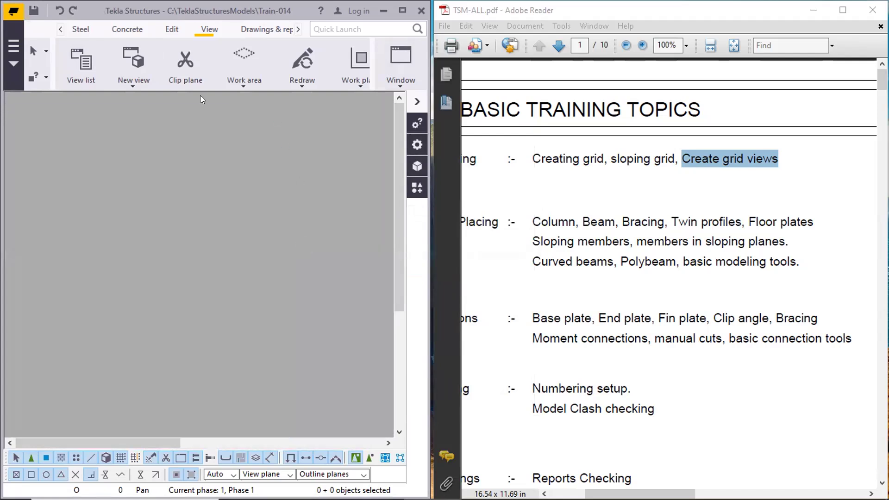
Review the list of named grid and plan views, and close it without changing visibility
click(69, 70)
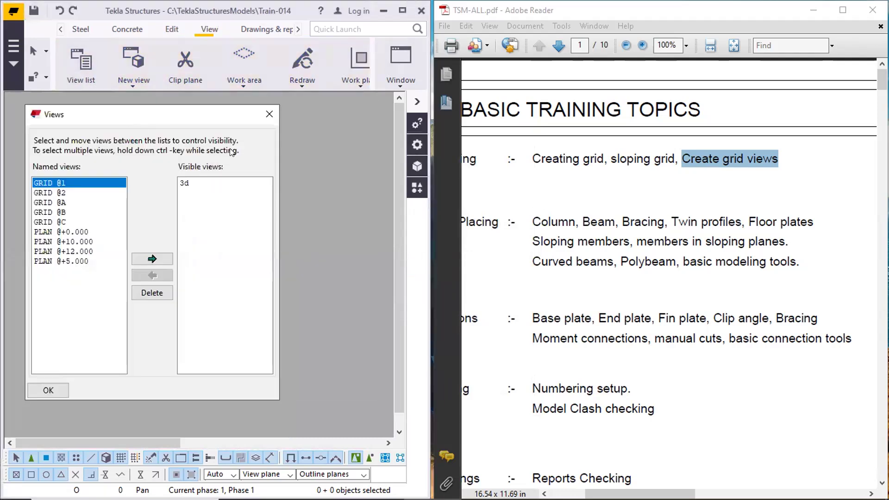
mouse_move(373, 498)
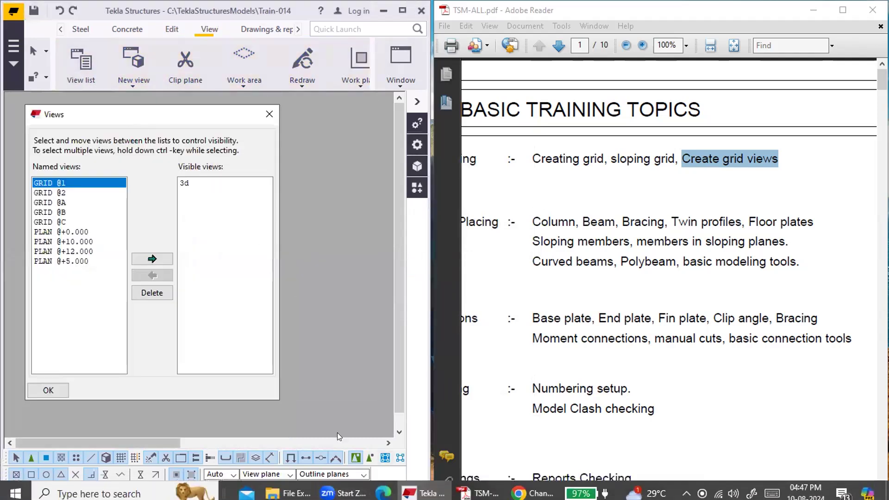
click(265, 114)
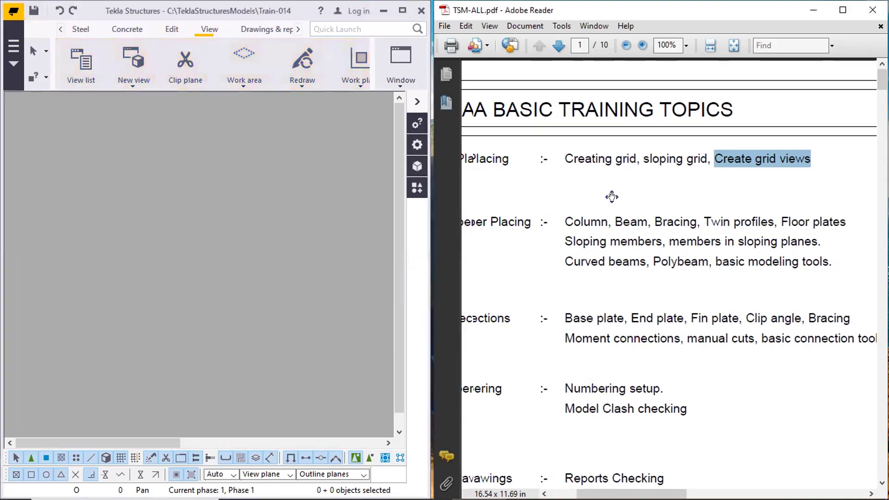
Switch to TSM-ALL.pdf in Adobe Reader and highlight the "Member Placing" heading of topic 2
scroll(611, 194, left, 5)
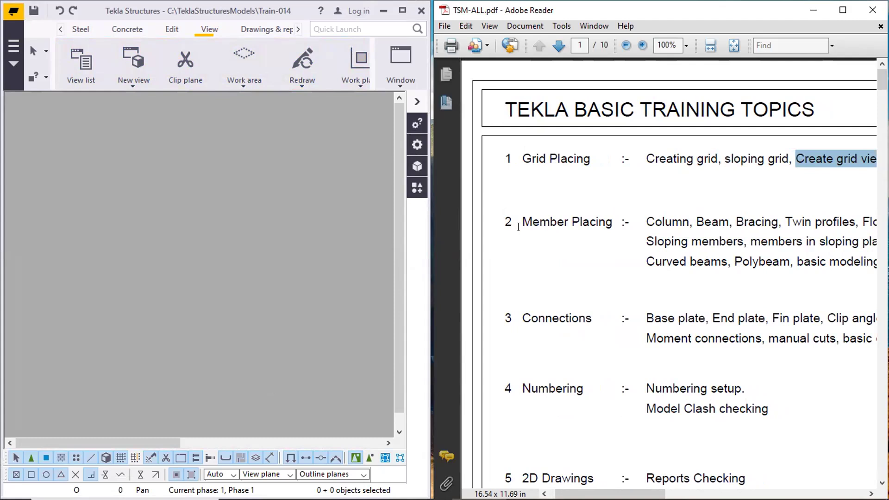
drag(518, 217, 627, 230)
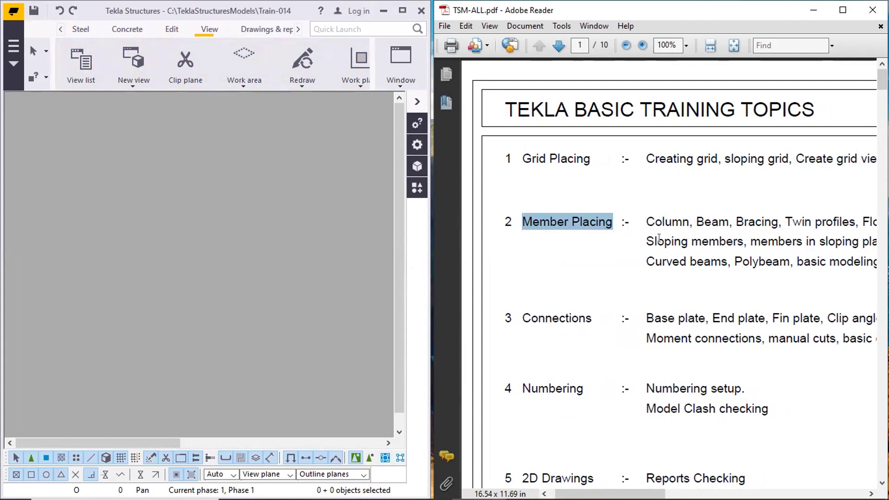
middle_drag(666, 239, 667, 238)
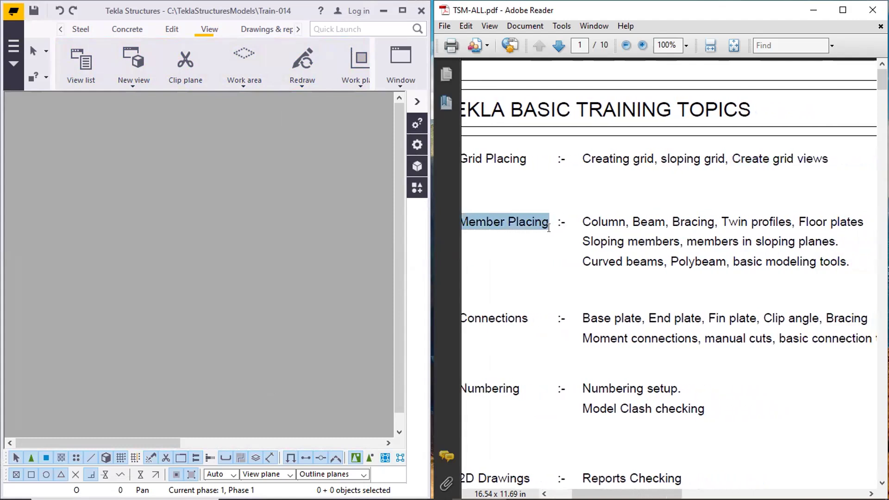
middle_drag(548, 227, 541, 228)
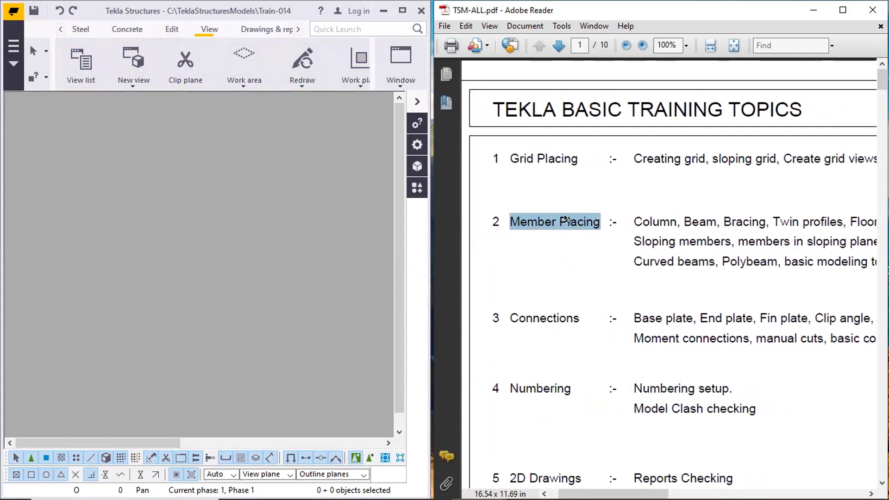